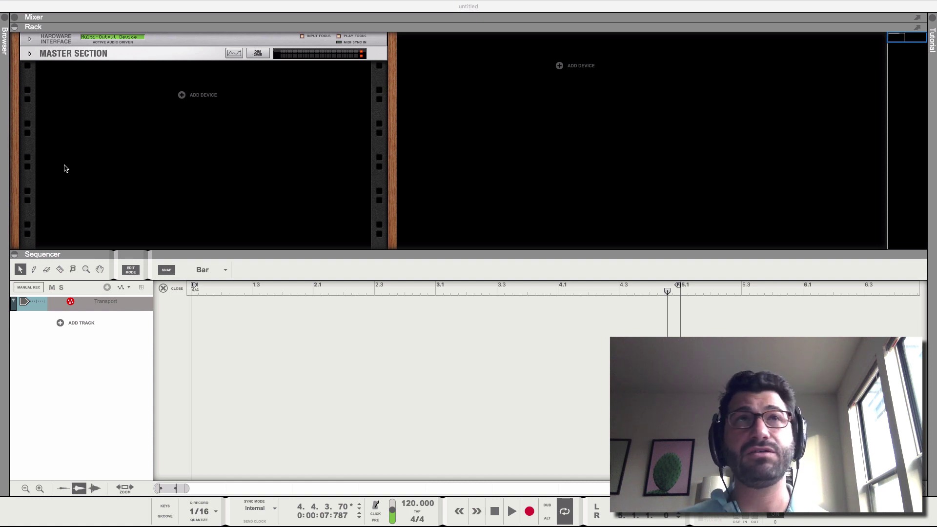
Resize the Mixer and Rack panels, then collapse them so the Sequencer fills the window
{"action": "left_click", "coordinate": [14, 18]}
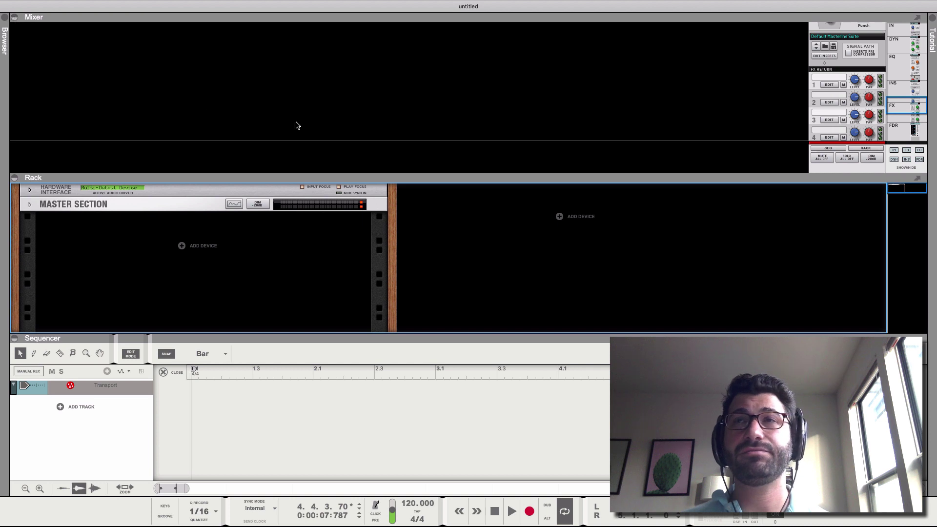
{"action": "left_click", "coordinate": [14, 177]}
{"action": "left_click_drag", "start_coordinate": [122, 249], "coordinate": [130, 413]}
{"action": "left_click", "coordinate": [14, 391]}
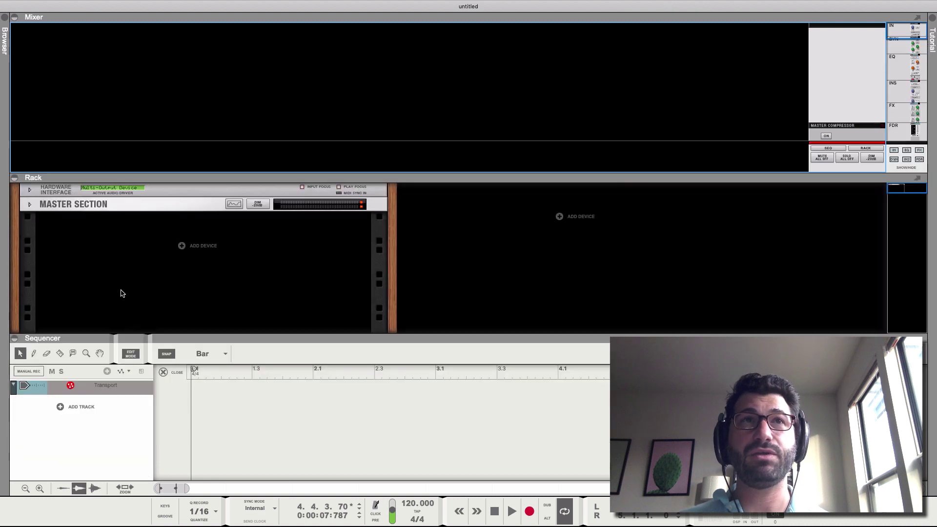
{"action": "left_click_drag", "start_coordinate": [146, 174], "coordinate": [136, 24]}
{"action": "left_click_drag", "start_coordinate": [43, 331], "coordinate": [64, 2]}
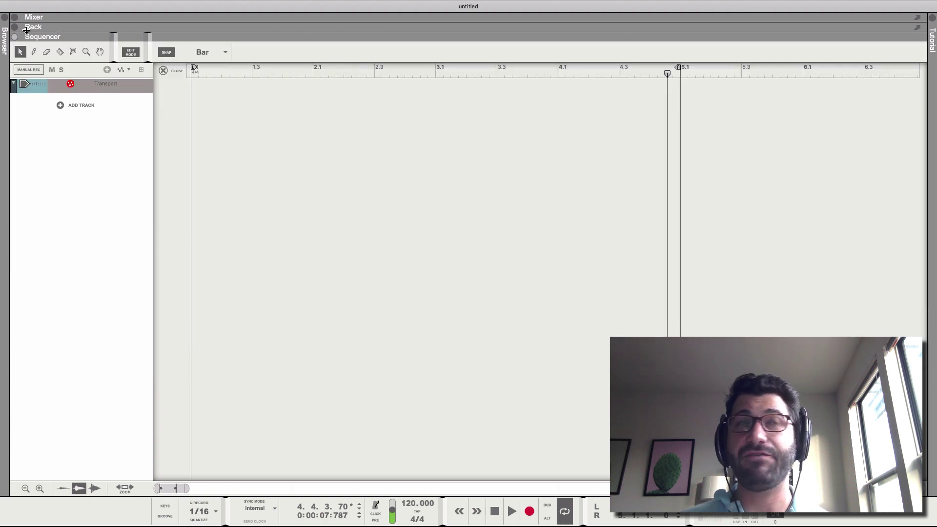
Open the Browser and explore Reason Sounds down to the 4 Plucks & Mallets folder
{"action": "left_click", "coordinate": [6, 26]}
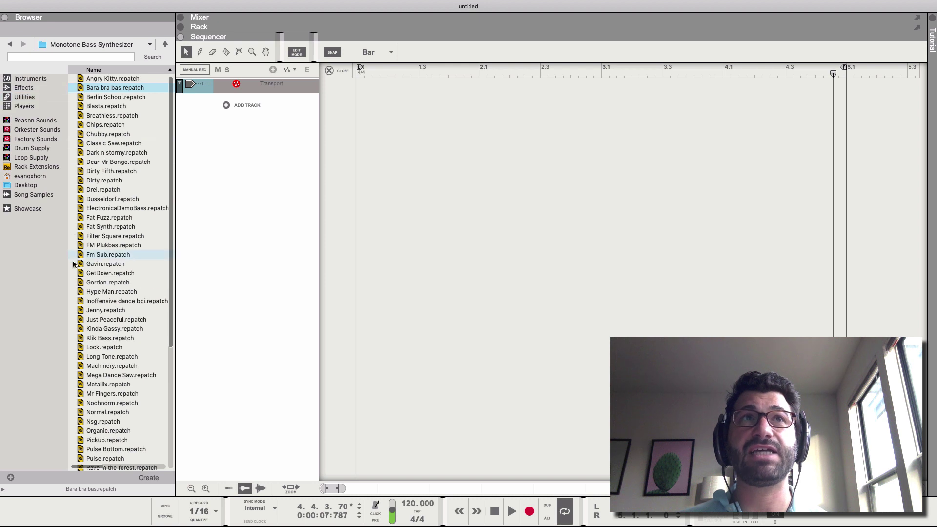
{"action": "left_click", "coordinate": [71, 57]}
{"action": "type", "text": "fdfdfads"}
{"action": "key", "text": "BackSpace"}
{"action": "key", "text": "BackSpace"}
{"action": "key", "text": "BackSpace"}
{"action": "key", "text": "BackSpace"}
{"action": "key", "text": "BackSpace"}
{"action": "key", "text": "BackSpace"}
{"action": "key", "text": "BackSpace"}
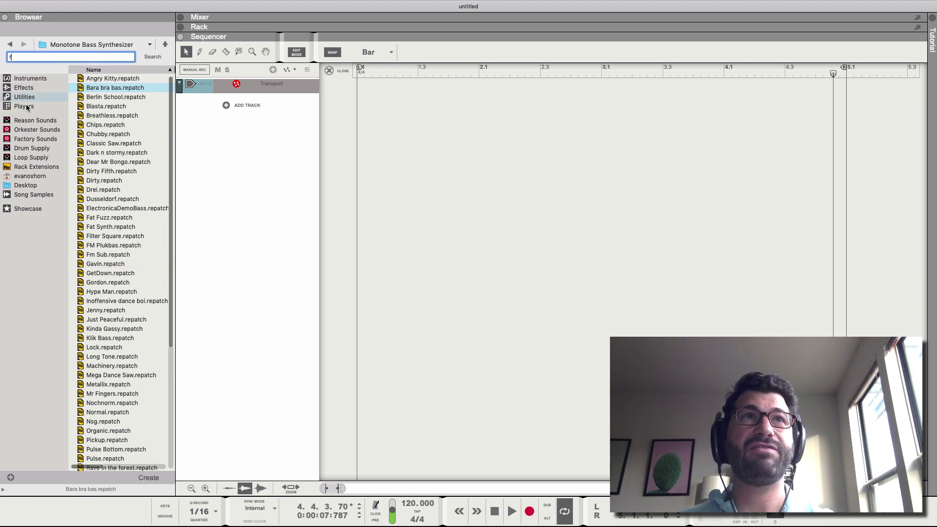
{"action": "left_click", "coordinate": [30, 120]}
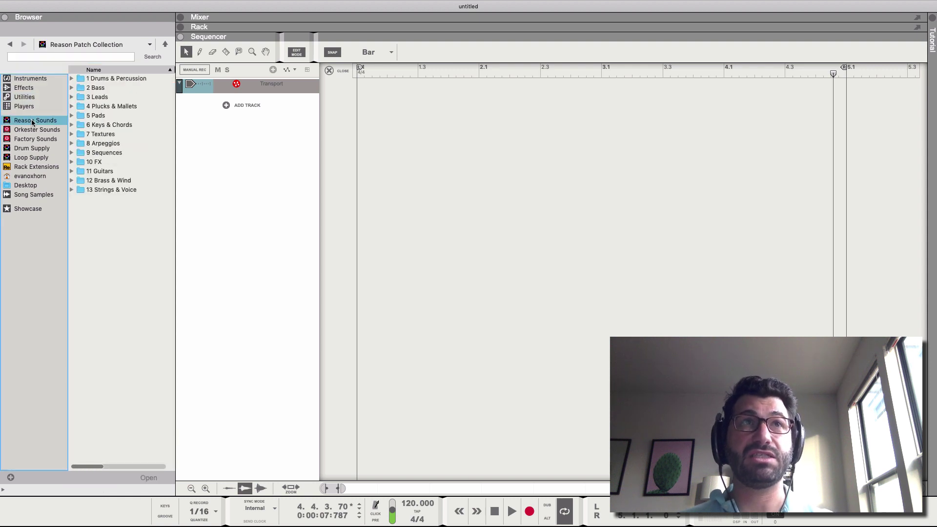
{"action": "left_click", "coordinate": [81, 110]}
{"action": "double_click", "coordinate": [80, 108]}
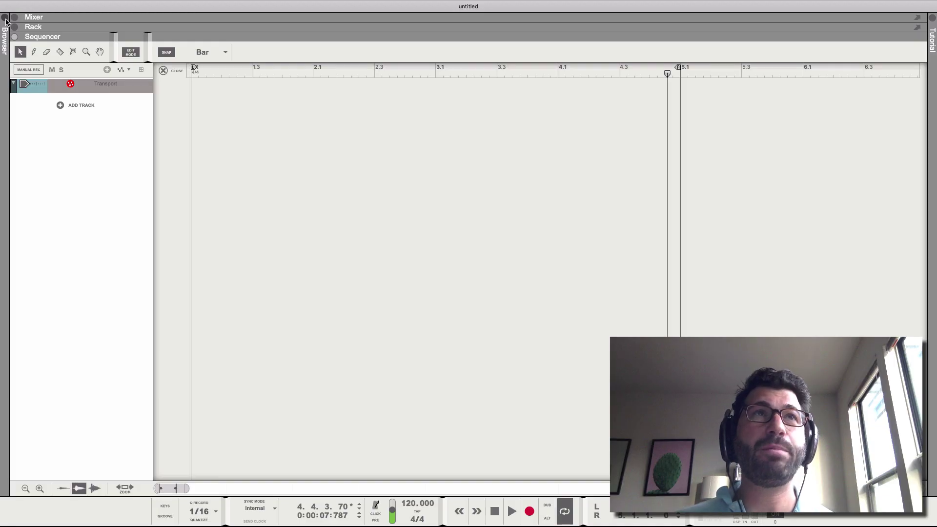
Detach the Main Mixer into its own window from the Window menu
{"action": "left_click", "coordinate": [39, 28]}
{"action": "left_click", "coordinate": [177, 5]}
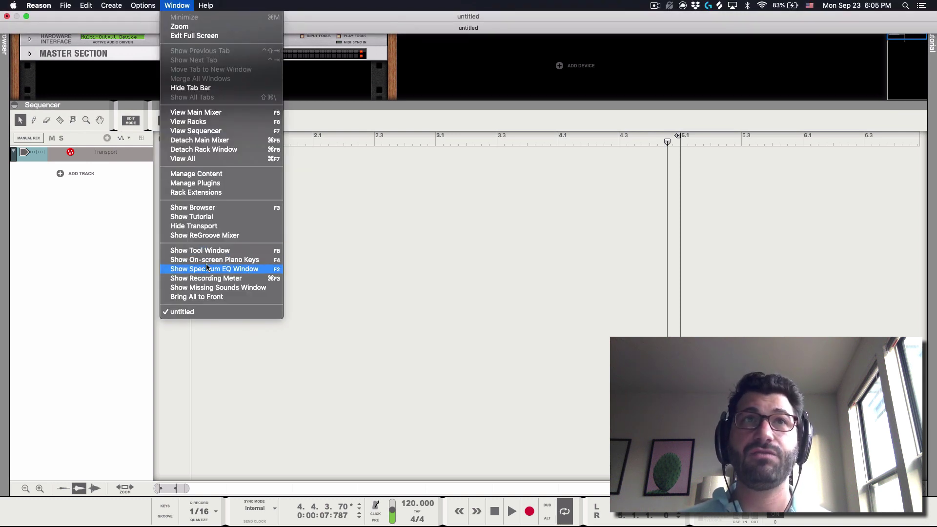
{"action": "left_click", "coordinate": [209, 142]}
{"action": "left_click", "coordinate": [370, 10]}
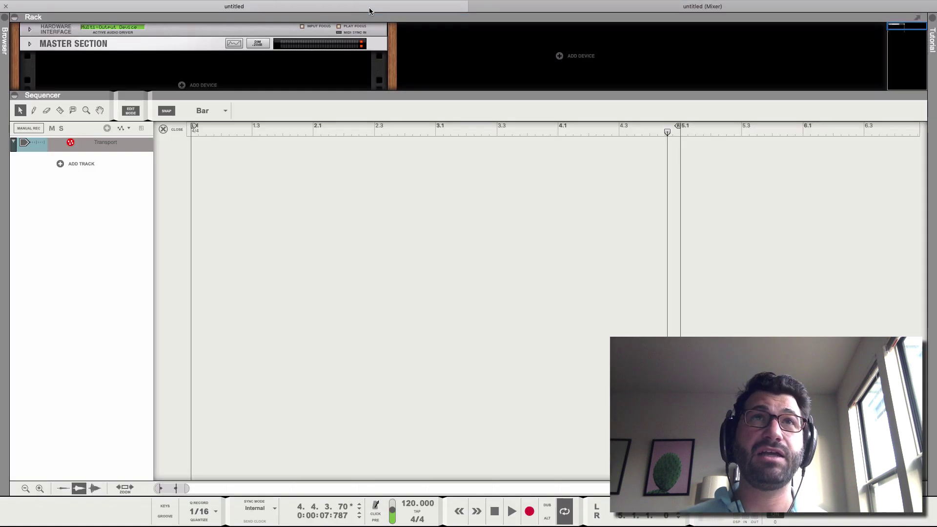
Detach the Rack into its own separate window as well
{"action": "left_click", "coordinate": [513, 28]}
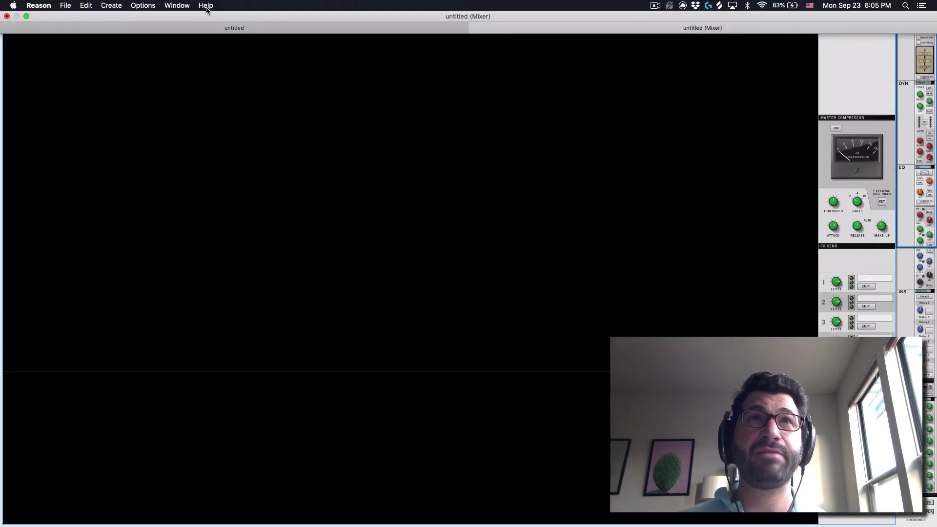
{"action": "left_click", "coordinate": [176, 6]}
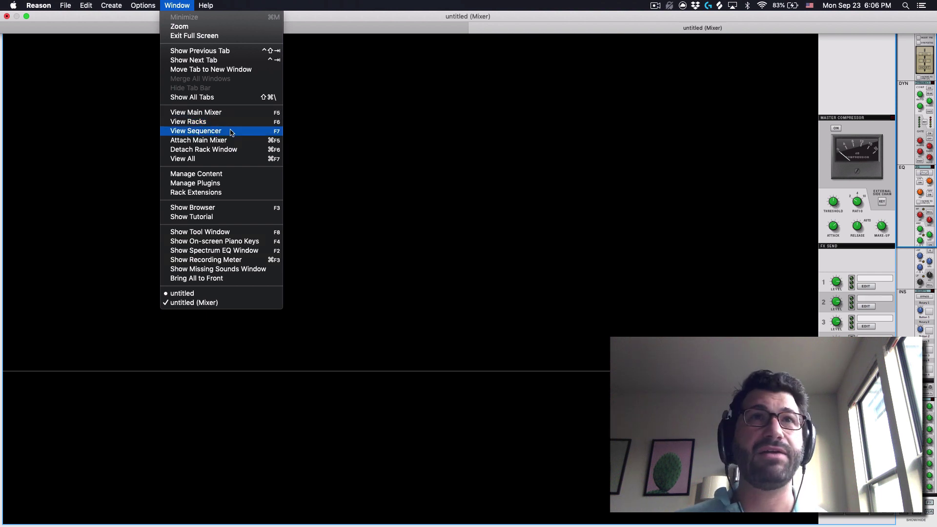
{"action": "left_click", "coordinate": [221, 150]}
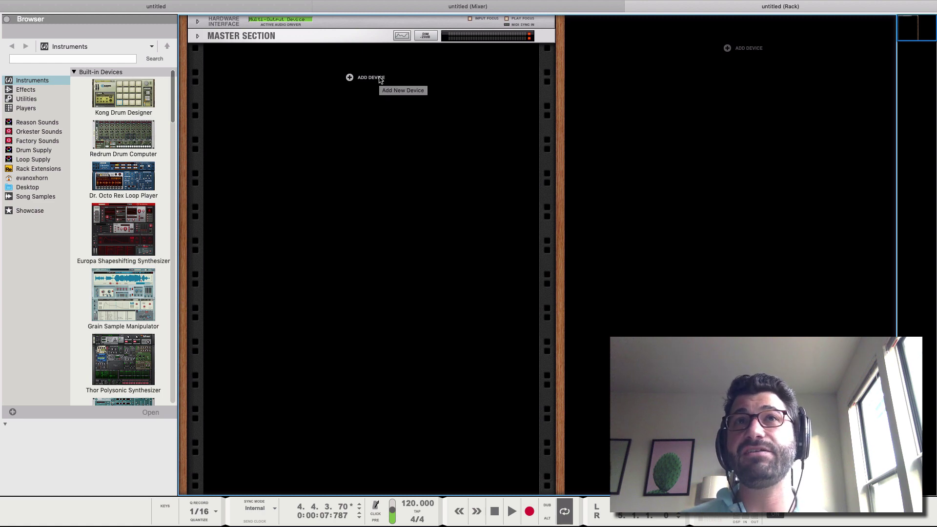
{"action": "scroll", "coordinate": [108, 238], "scroll_direction": "down", "scroll_amount": 5}
{"action": "scroll", "coordinate": [109, 237], "scroll_direction": "up", "scroll_amount": 5}
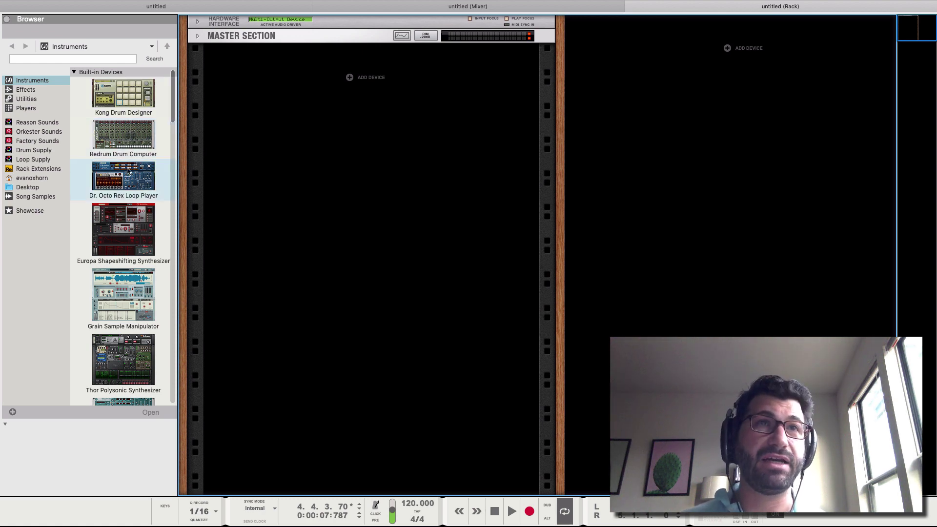
Add a Dr. Octo Rex Loop Player to the rack and audition its default loop
{"action": "left_click_drag", "start_coordinate": [126, 170], "coordinate": [359, 89]}
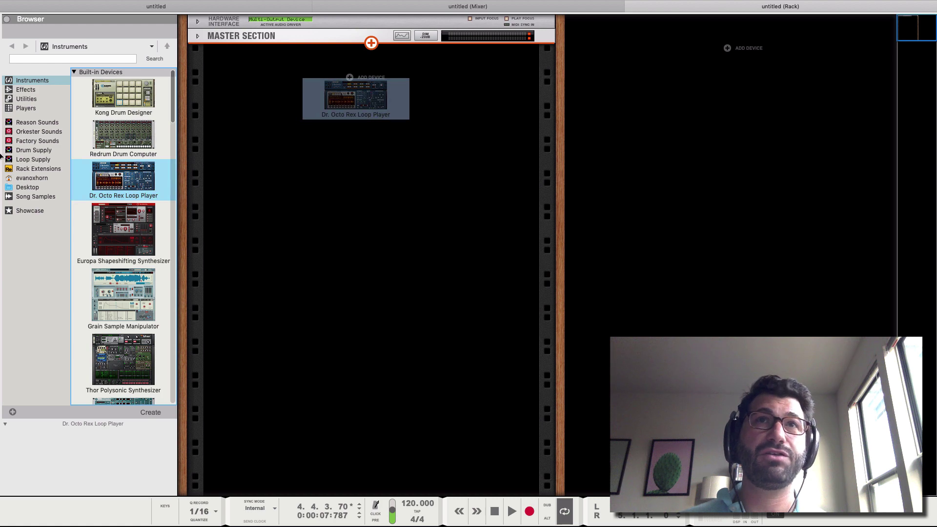
{"action": "left_click_drag", "start_coordinate": [179, 153], "coordinate": [358, 90]}
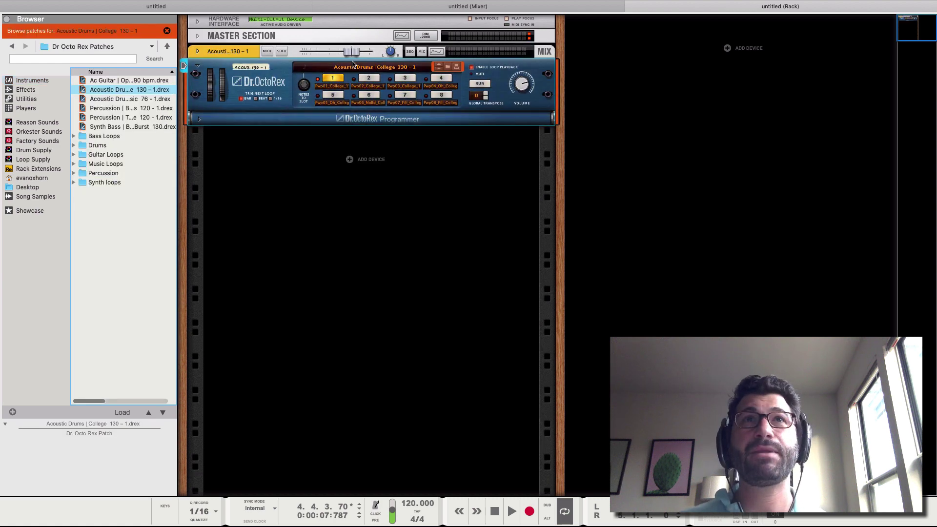
{"action": "left_click", "coordinate": [479, 84]}
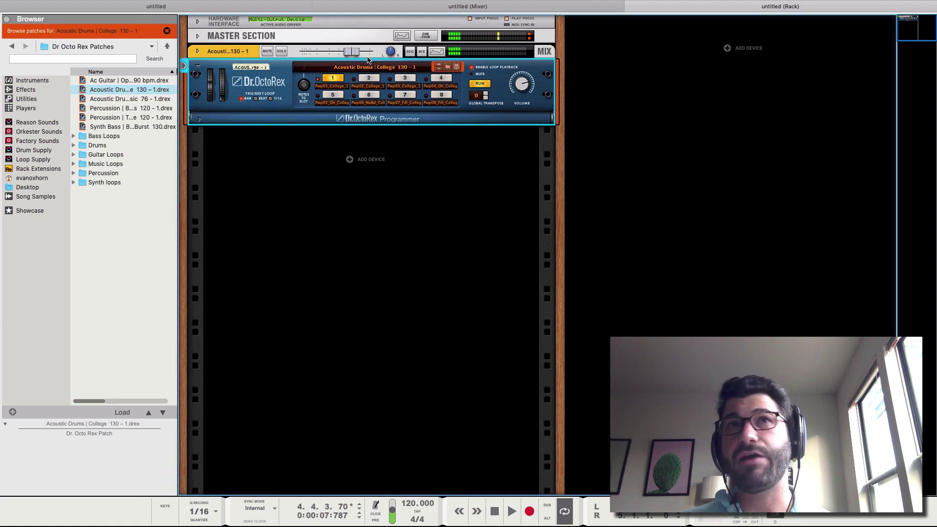
{"action": "left_click", "coordinate": [485, 86]}
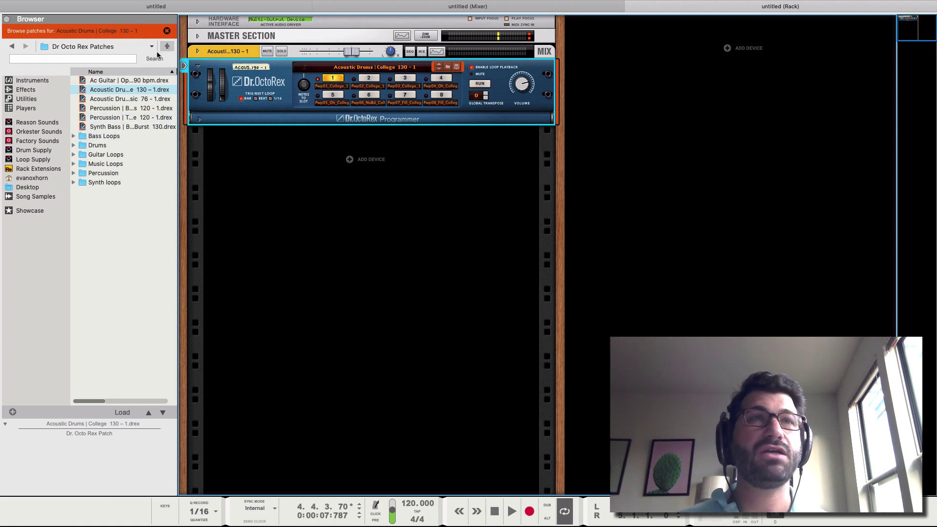
Load ge_brk80_snow_drm.rx2 from Loop Supply > Hip Hop into the loop player and audition it
{"action": "left_click", "coordinate": [39, 160]}
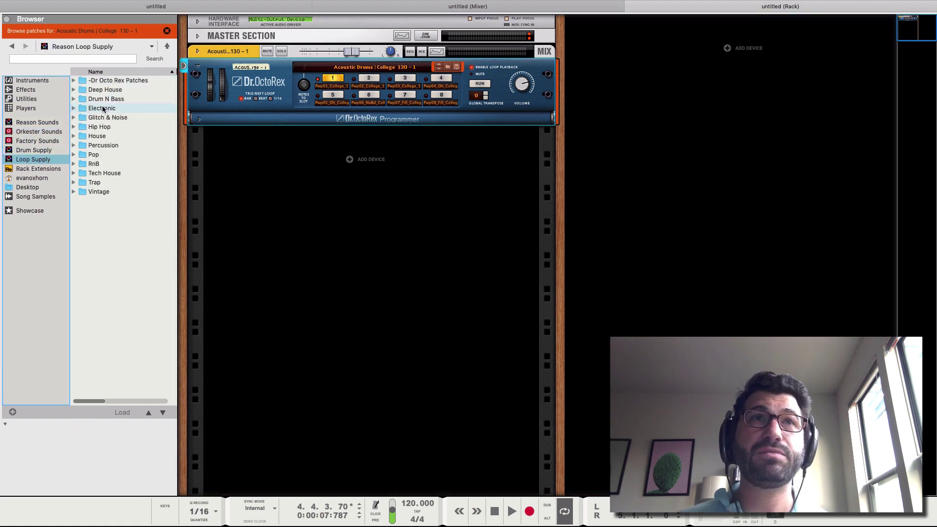
{"action": "double_click", "coordinate": [109, 128]}
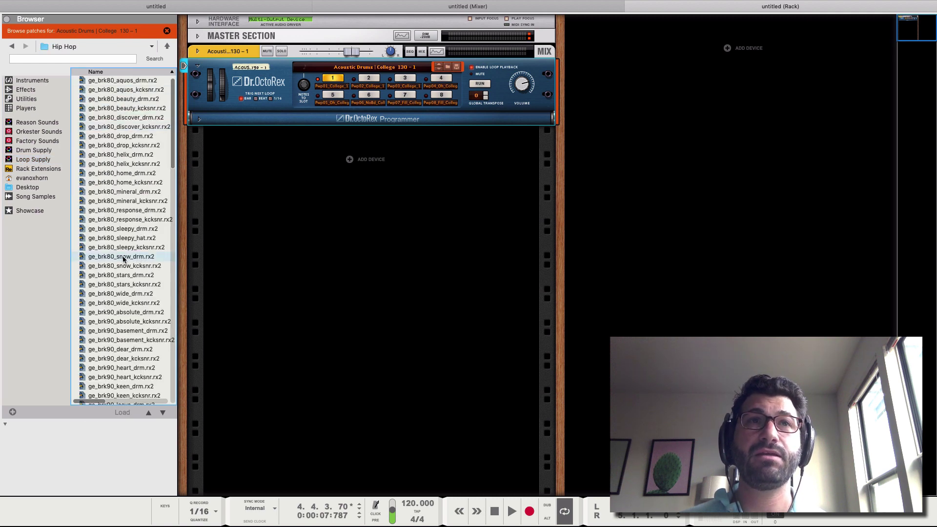
{"action": "left_click_drag", "start_coordinate": [113, 259], "coordinate": [331, 80]}
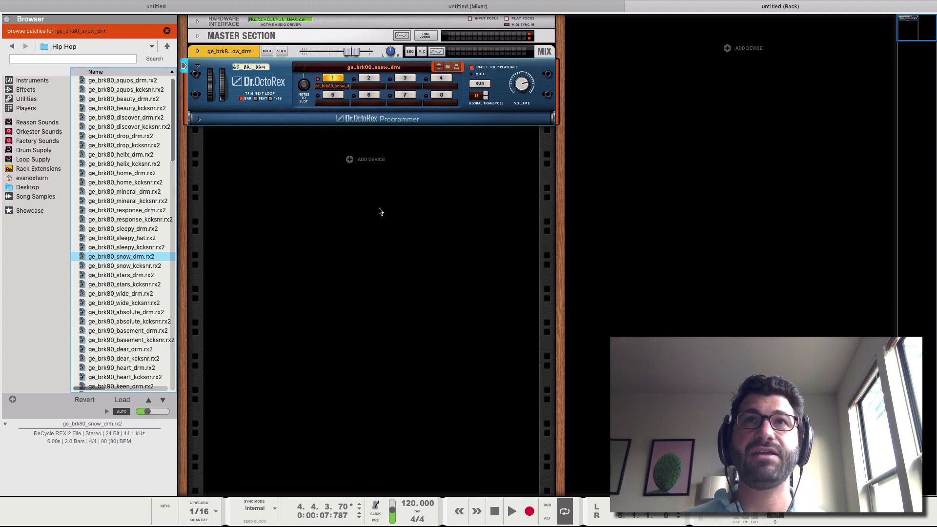
{"action": "left_click", "coordinate": [476, 85]}
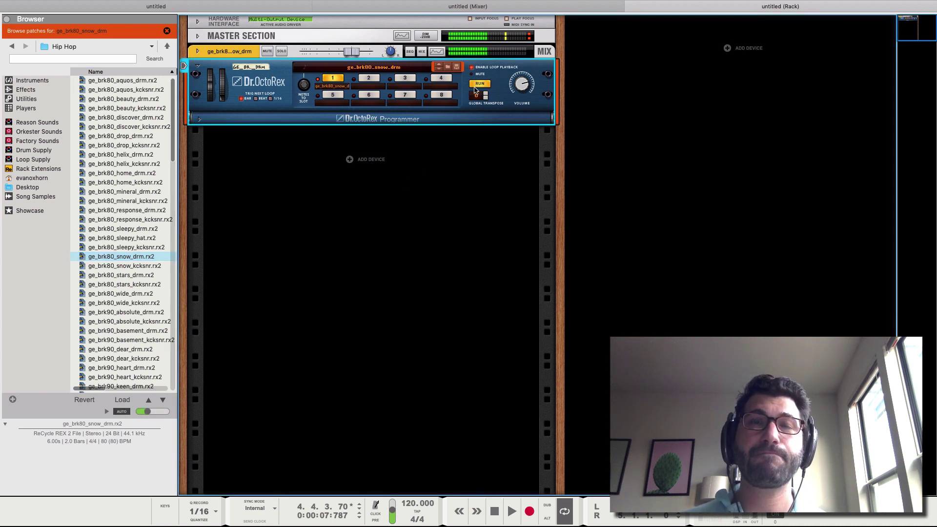
{"action": "left_click", "coordinate": [473, 87]}
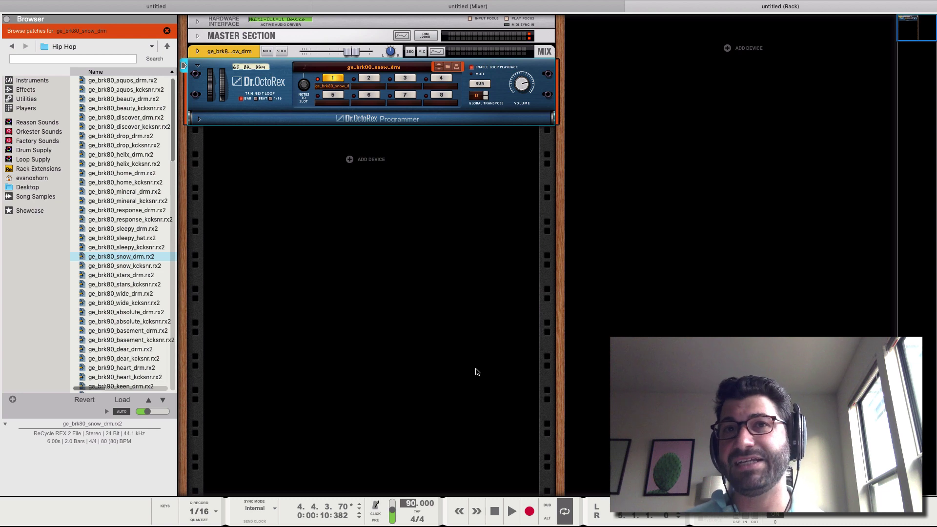
Play the drum loop again at the 90 BPM song tempo
{"action": "left_click", "coordinate": [481, 372]}
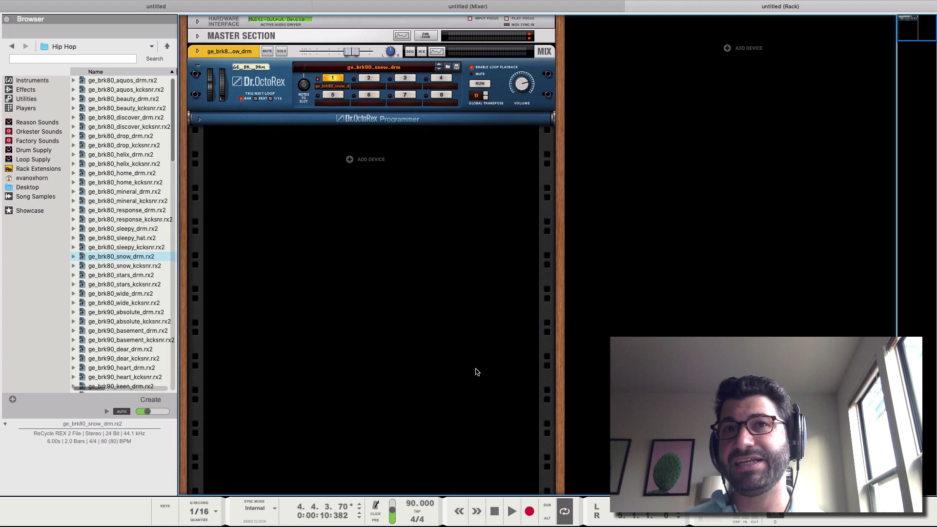
{"action": "left_click", "coordinate": [476, 87]}
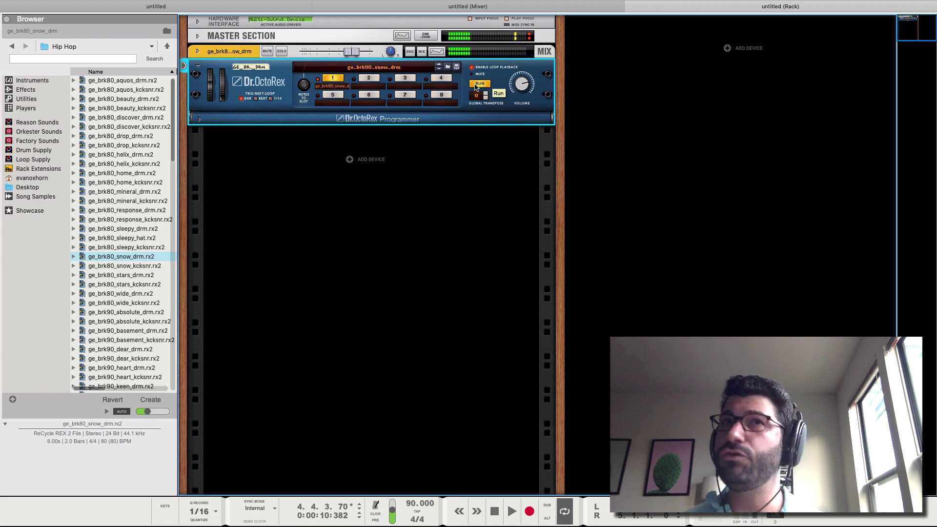
{"action": "left_click", "coordinate": [476, 88]}
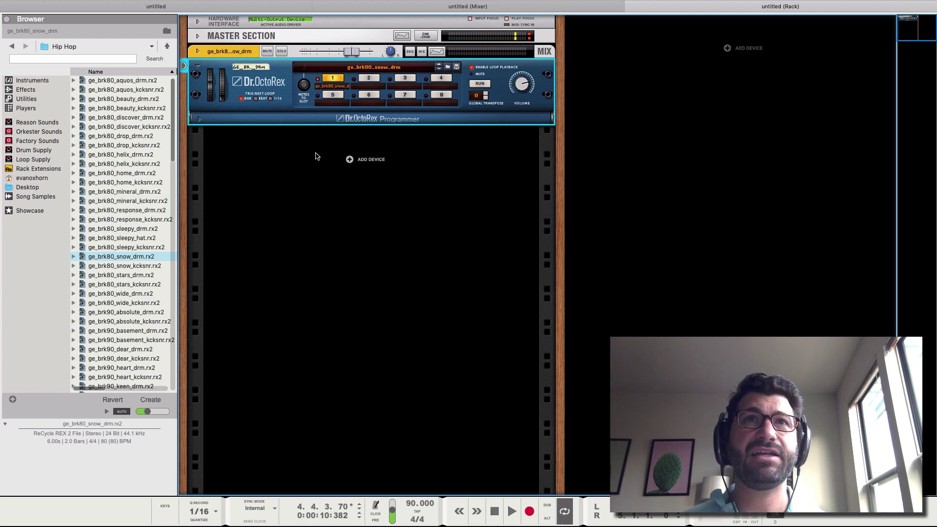
Add a second Dr. Octo Rex loop player and try a few Synth Bass loop patches
{"action": "left_click", "coordinate": [33, 80]}
{"action": "left_click_drag", "start_coordinate": [132, 176], "coordinate": [322, 193]}
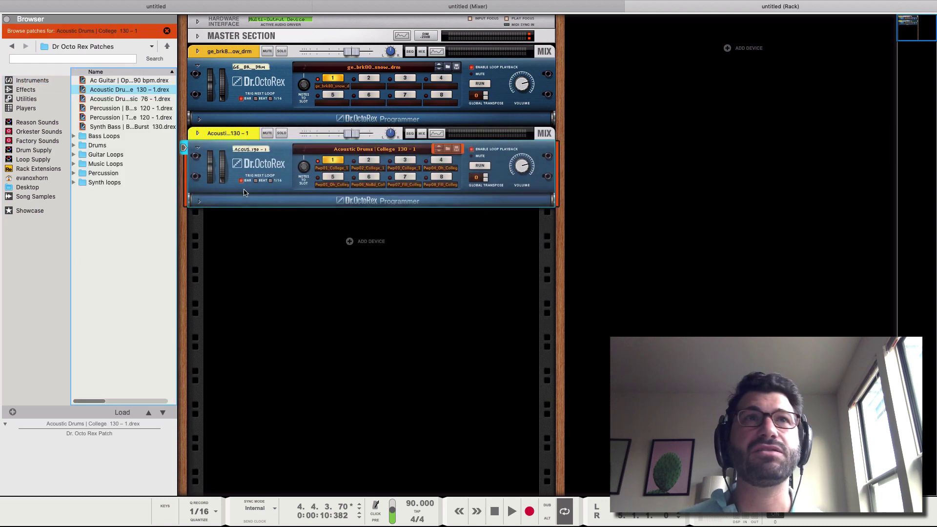
{"action": "double_click", "coordinate": [118, 136]}
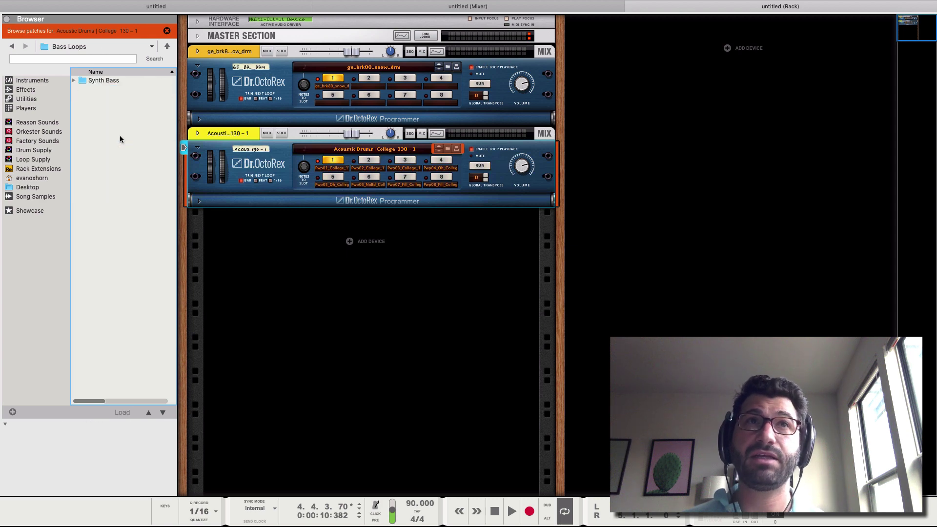
{"action": "double_click", "coordinate": [143, 80]}
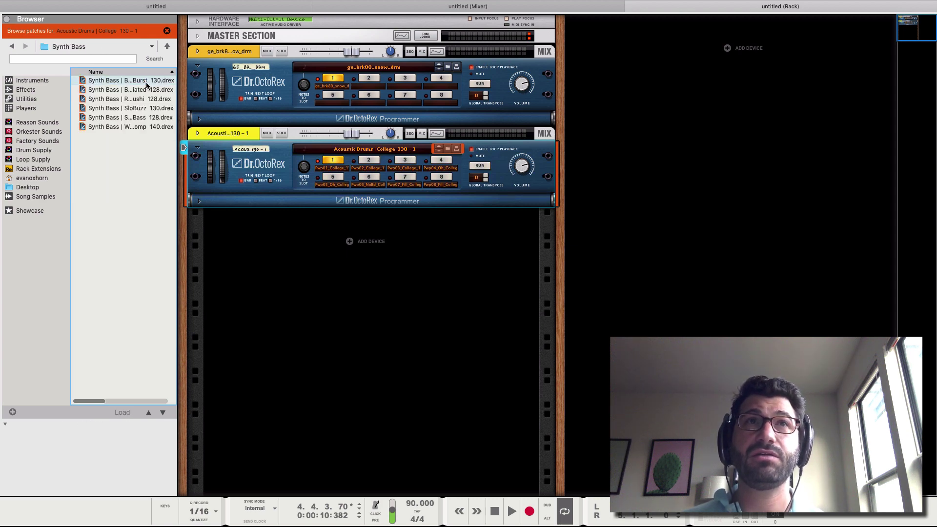
{"action": "left_click", "coordinate": [139, 99]}
{"action": "left_click", "coordinate": [133, 117]}
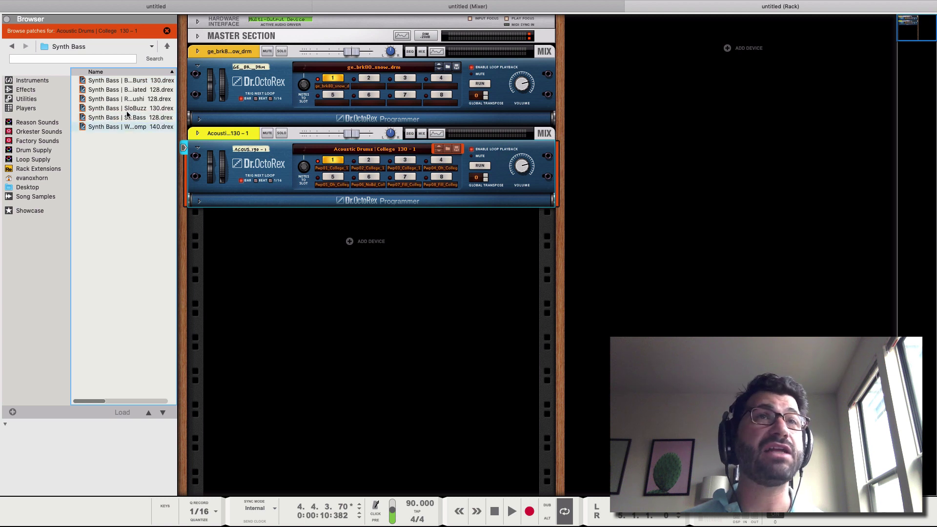
{"action": "left_click", "coordinate": [167, 47]}
{"action": "left_click", "coordinate": [166, 48]}
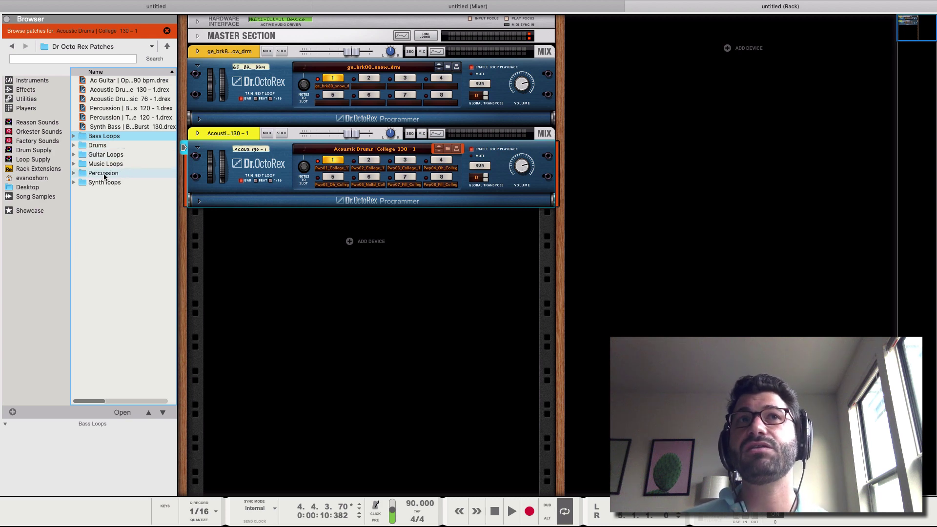
Load El Guitar | Cherie Key of C 105 bpm from Guitar Loops > Electric Rhythm Guitar into it
{"action": "double_click", "coordinate": [98, 155]}
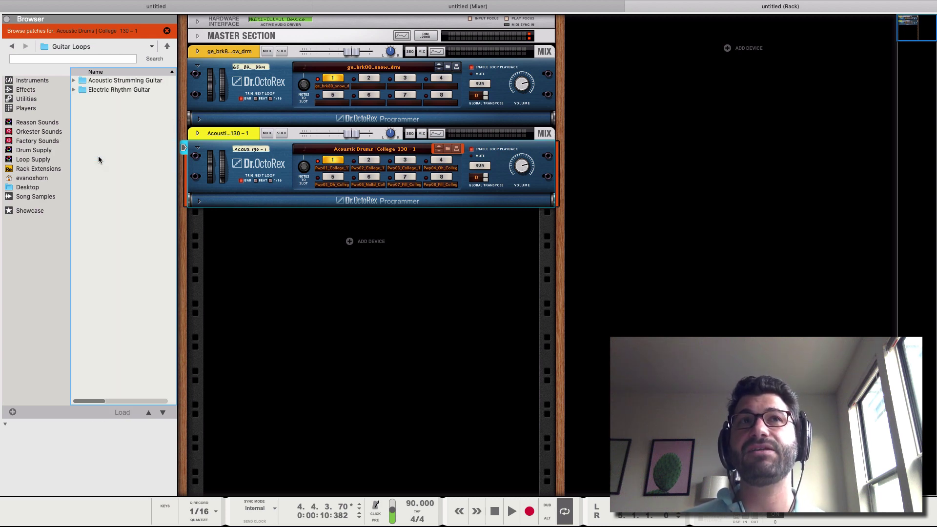
{"action": "double_click", "coordinate": [130, 88]}
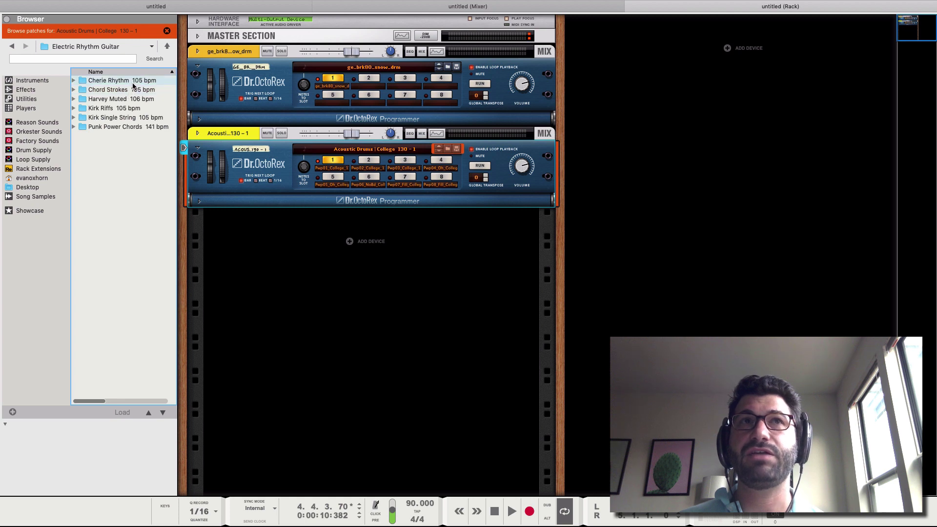
{"action": "double_click", "coordinate": [131, 81]}
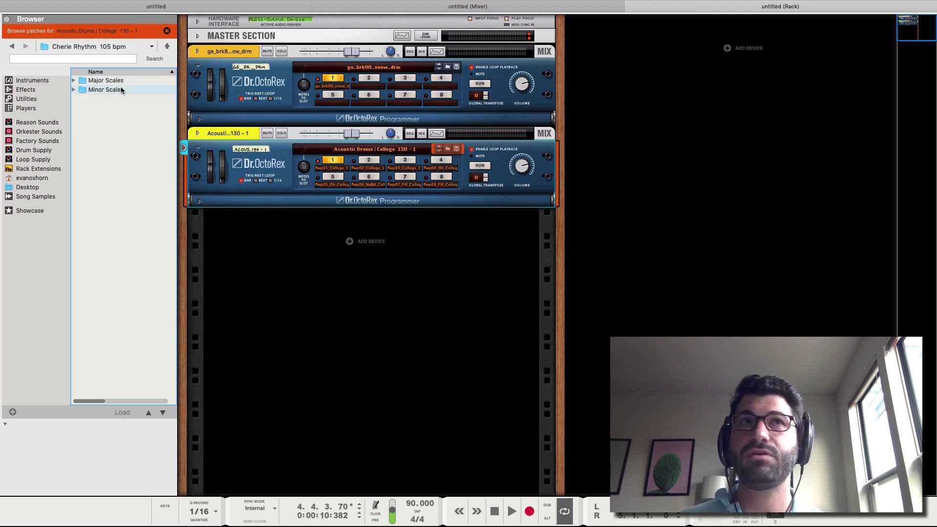
{"action": "double_click", "coordinate": [122, 80]}
{"action": "left_click_drag", "start_coordinate": [115, 92], "coordinate": [332, 155]}
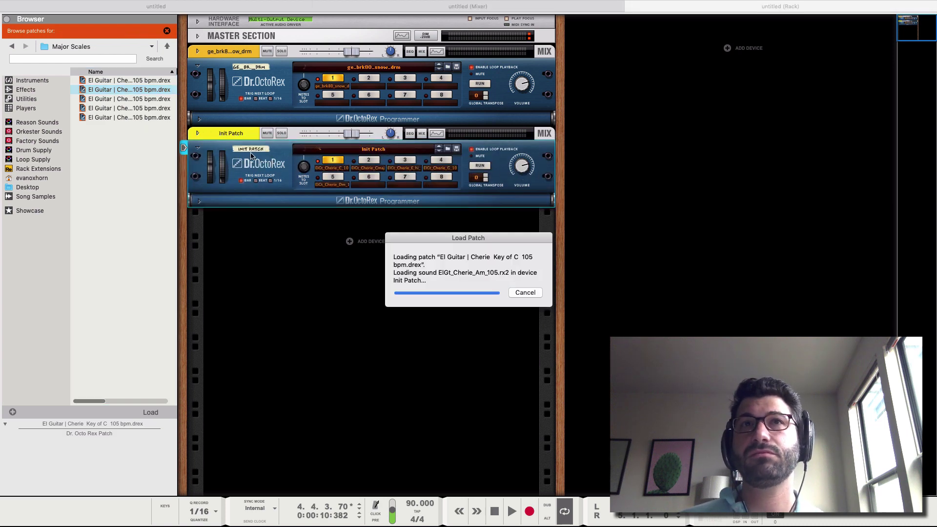
Set the El Guitar fader to 4.46 dB and switch the guitar player to loop slot 2 during playback
{"action": "left_click", "coordinate": [485, 167]}
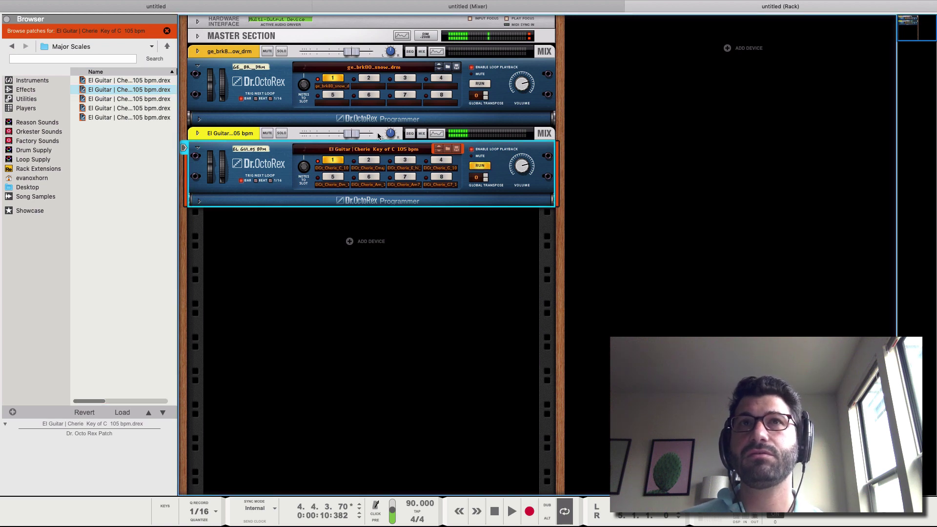
{"action": "left_click_drag", "start_coordinate": [355, 133], "coordinate": [422, 150]}
{"action": "left_click", "coordinate": [495, 168]}
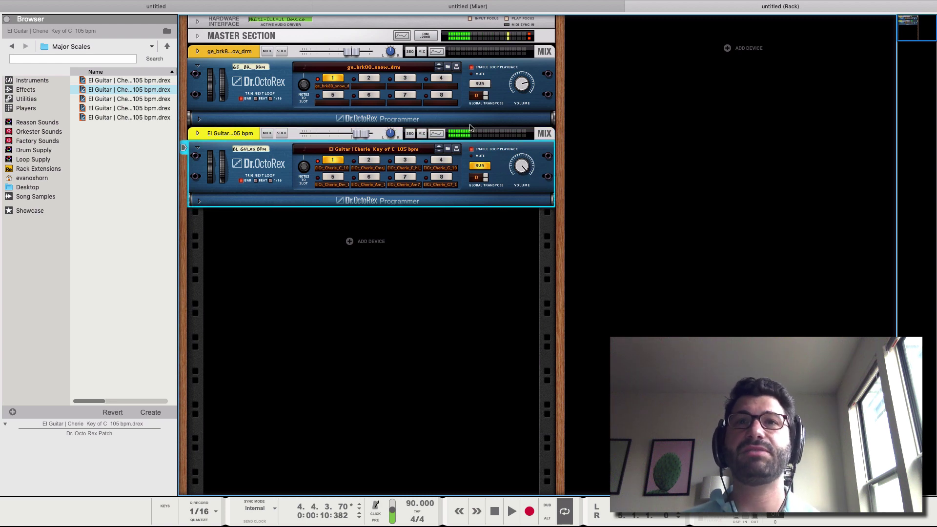
{"action": "left_click", "coordinate": [510, 511]}
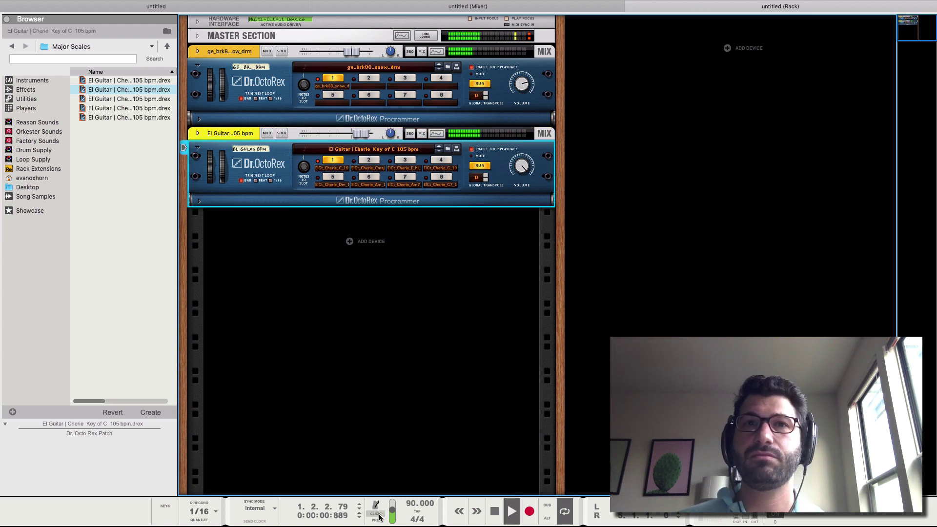
{"action": "left_click", "coordinate": [368, 160]}
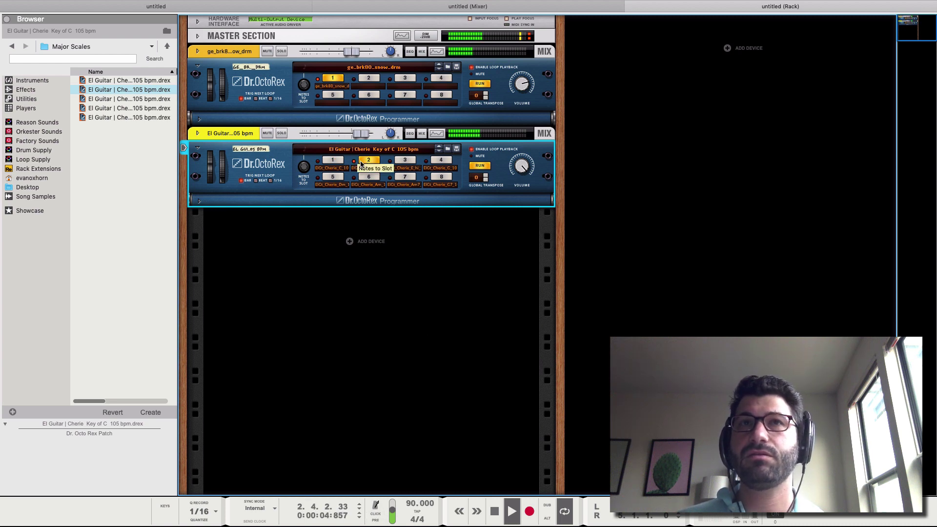
{"action": "key", "text": "space"}
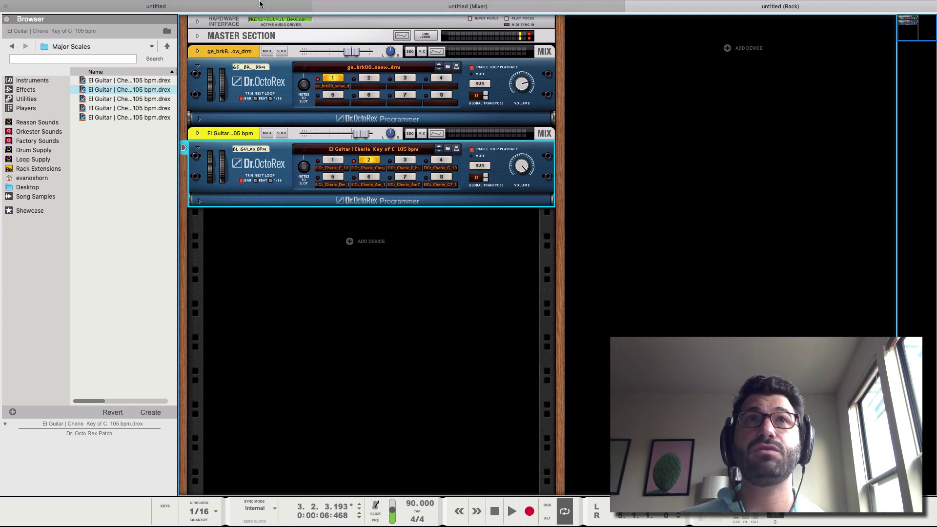
Pencil a one-bar clip at bar 1 on the El Guitar track and open it in Edit Mode
{"action": "left_click", "coordinate": [249, 27]}
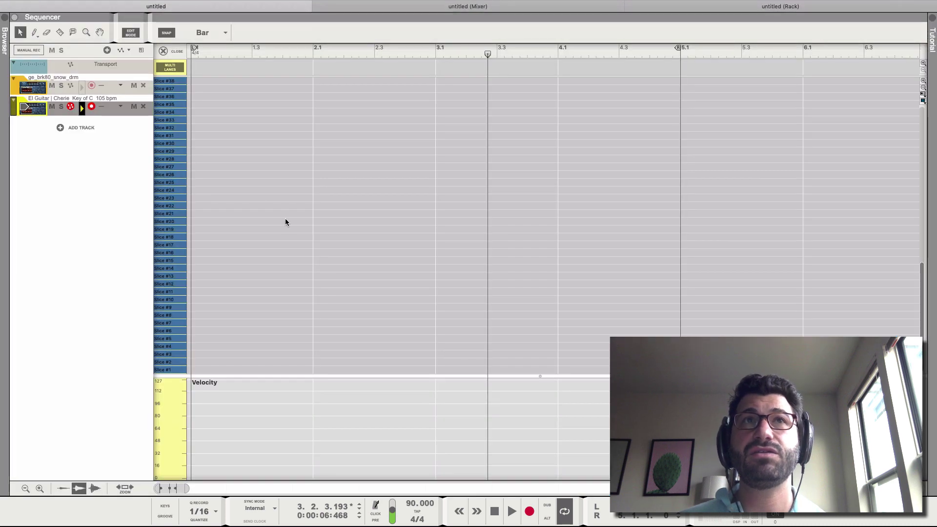
{"action": "left_click", "coordinate": [165, 51]}
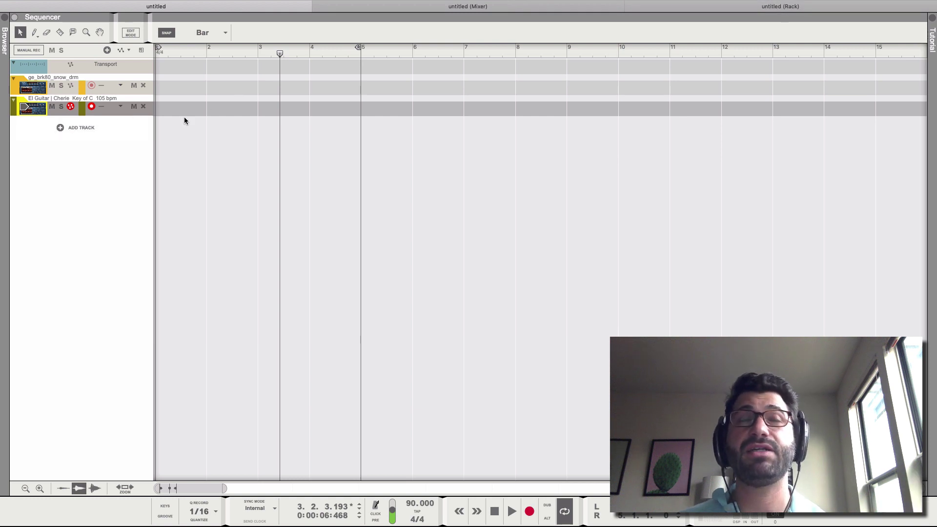
{"action": "left_click", "coordinate": [35, 33]}
{"action": "left_click", "coordinate": [162, 105]}
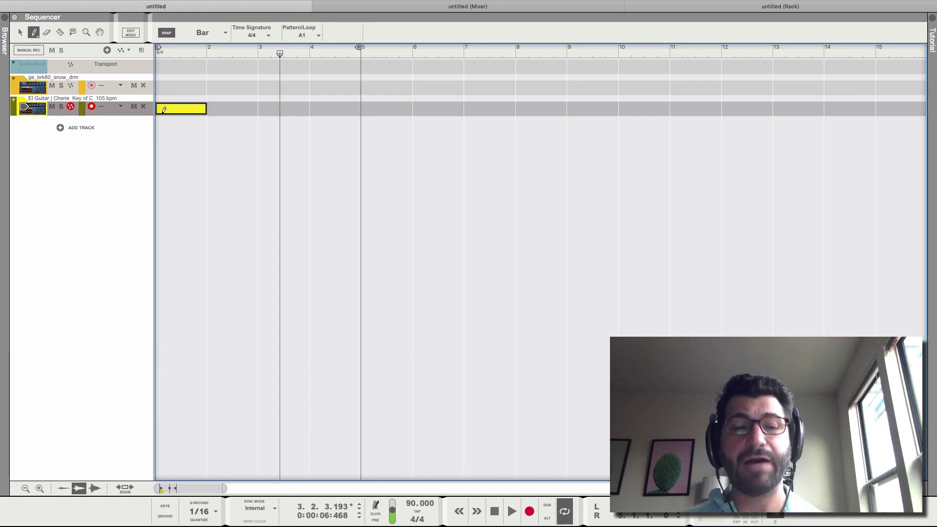
{"action": "key", "text": "q"}
{"action": "double_click", "coordinate": [169, 112]}
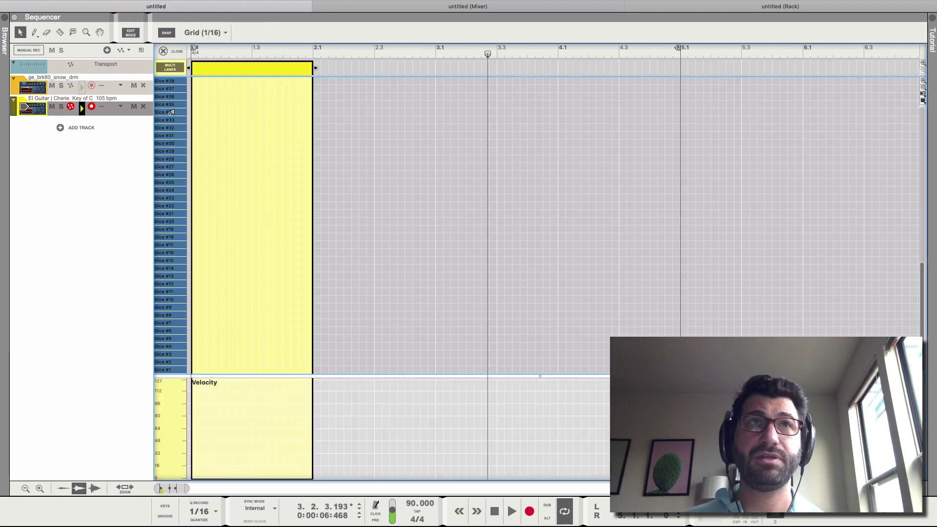
Draw a Slice #1 note on the downbeat and three Slice #5 notes
{"action": "left_click", "coordinate": [33, 32]}
{"action": "left_click", "coordinate": [195, 369]}
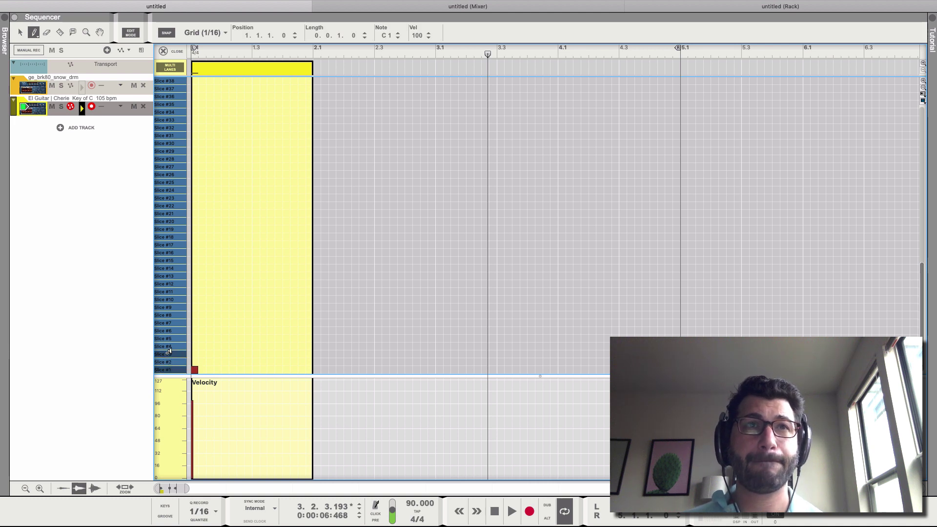
{"action": "left_click", "coordinate": [203, 337]}
{"action": "left_click", "coordinate": [211, 338]}
{"action": "left_click", "coordinate": [233, 339]}
{"action": "left_click", "coordinate": [256, 338]}
Add Slice #8 notes at 1.3.4 and 1.4.2, then play the pattern back
{"action": "left_click", "coordinate": [167, 322]}
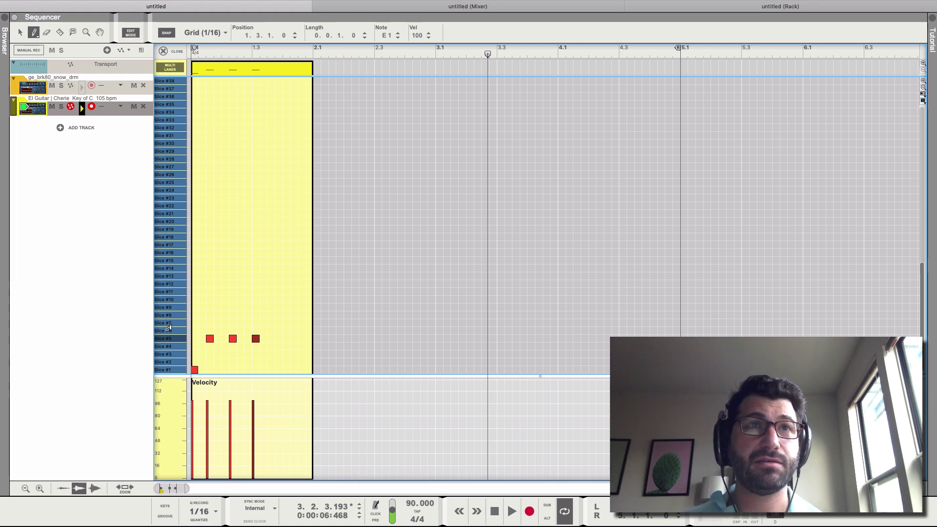
{"action": "left_click", "coordinate": [278, 314]}
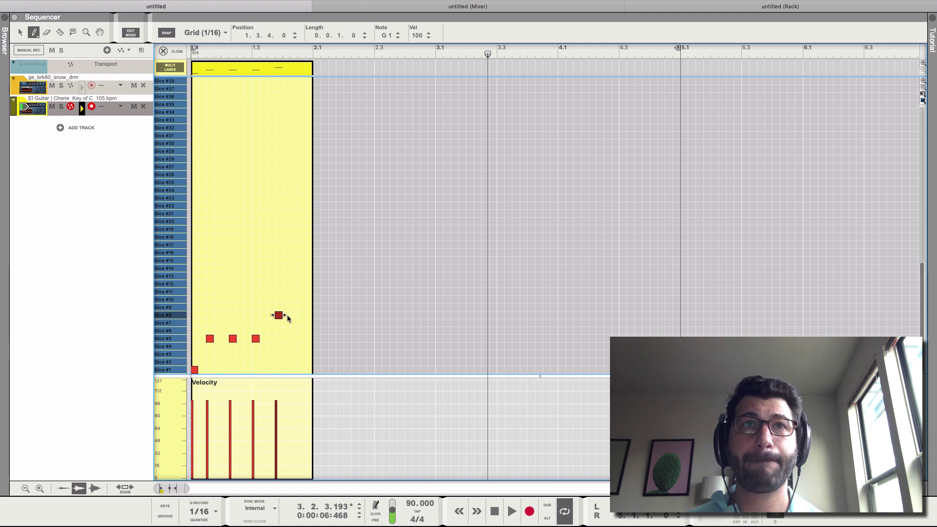
{"action": "left_click", "coordinate": [293, 315]}
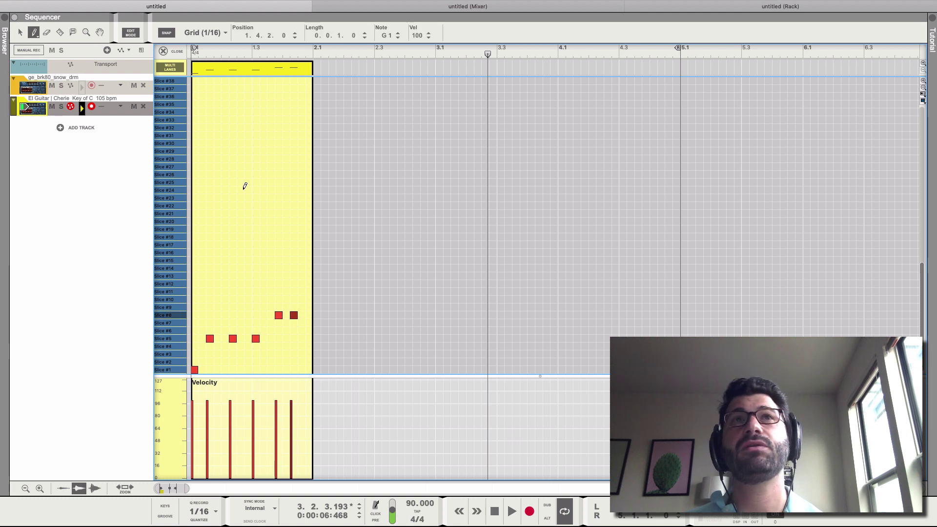
{"action": "key", "text": "space"}
{"action": "key", "text": "space"}
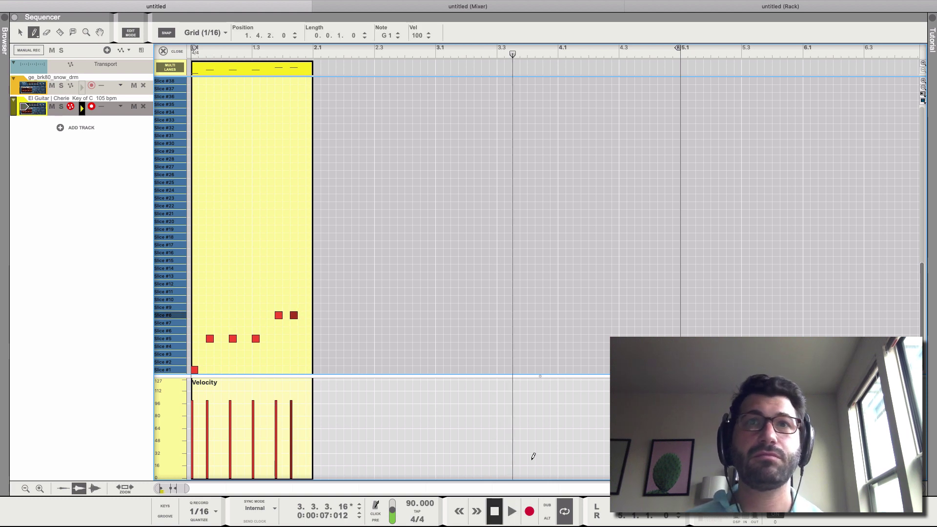
{"action": "left_click", "coordinate": [502, 512]}
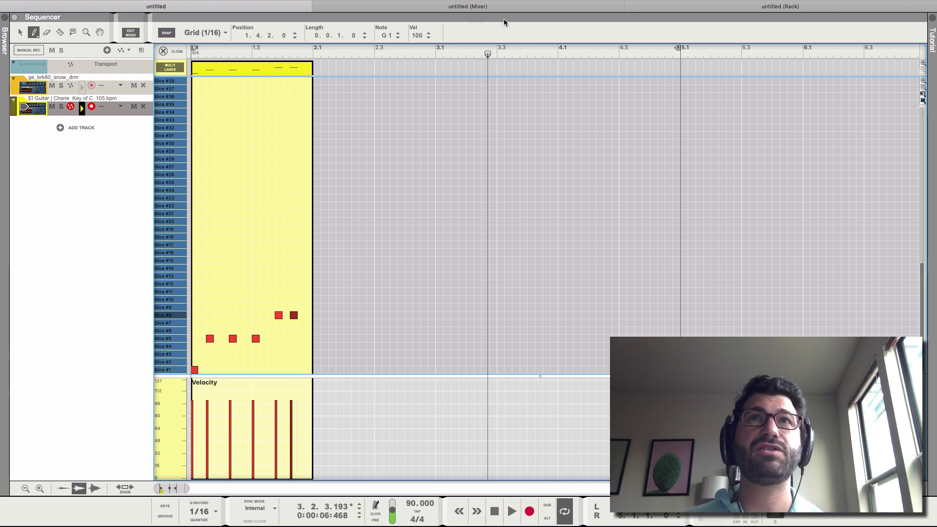
Play the guitar pattern from the start and add a Slice #8 note at the clip's end
{"action": "key", "text": "F6"}
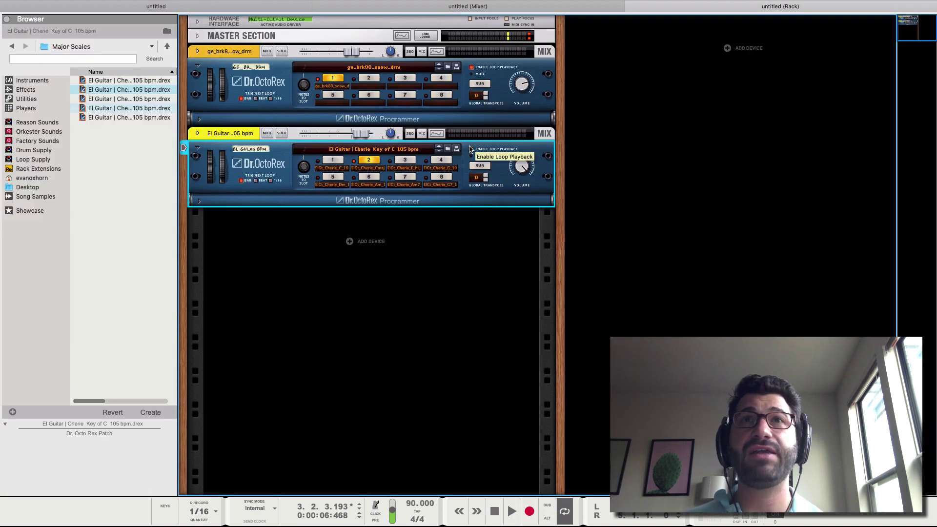
{"action": "left_click", "coordinate": [204, 7]}
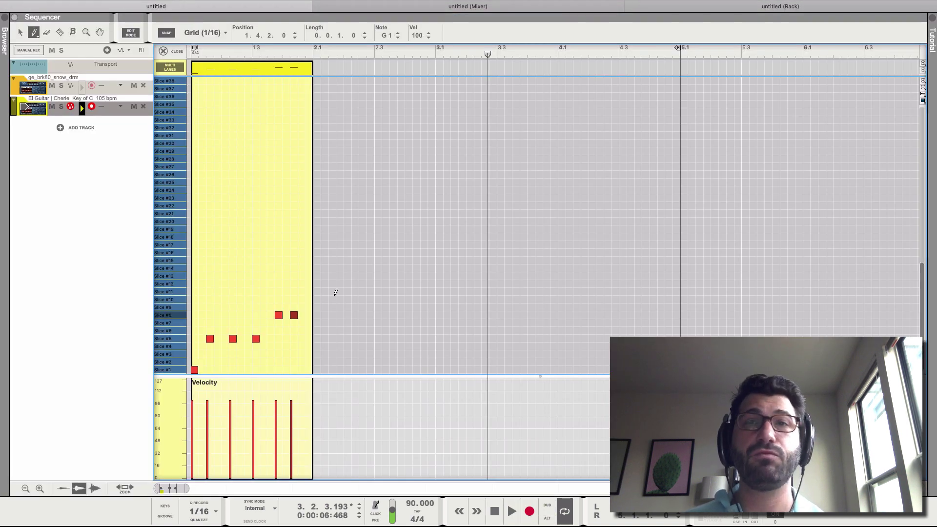
{"action": "left_click", "coordinate": [480, 507]}
{"action": "key", "text": "space"}
{"action": "key", "text": "space"}
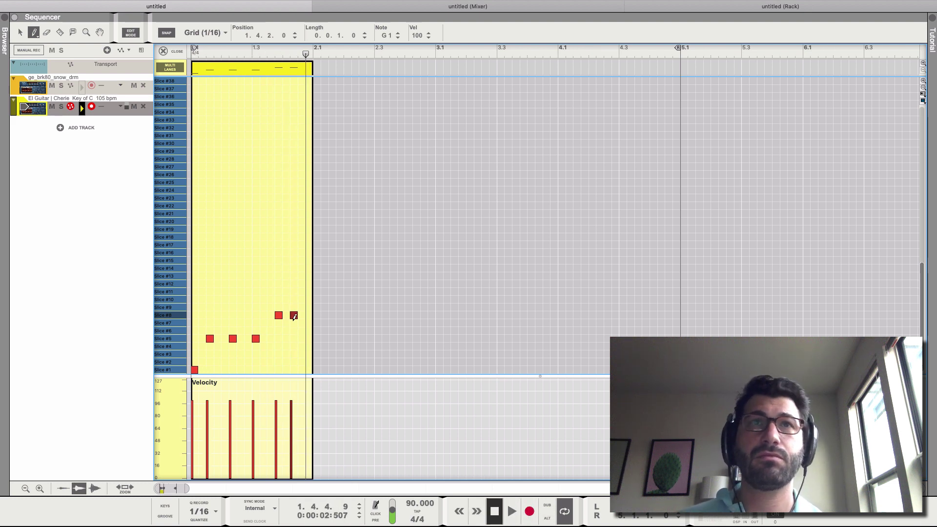
{"action": "left_click", "coordinate": [309, 315]}
Exit Edit Mode, select the guitar clip and duplicate it into bars 2–4 with Cmd+D
{"action": "key", "text": "super+e"}
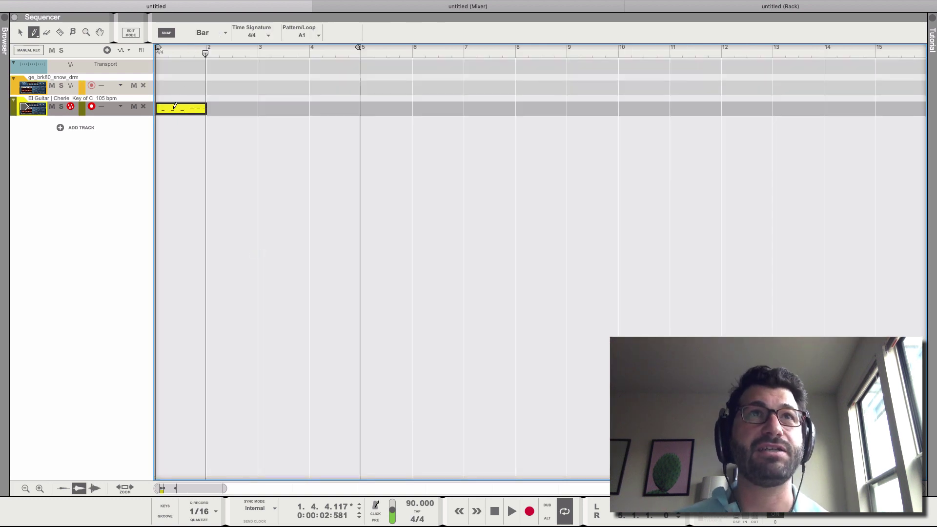
{"action": "key", "text": "q"}
{"action": "left_click", "coordinate": [192, 110]}
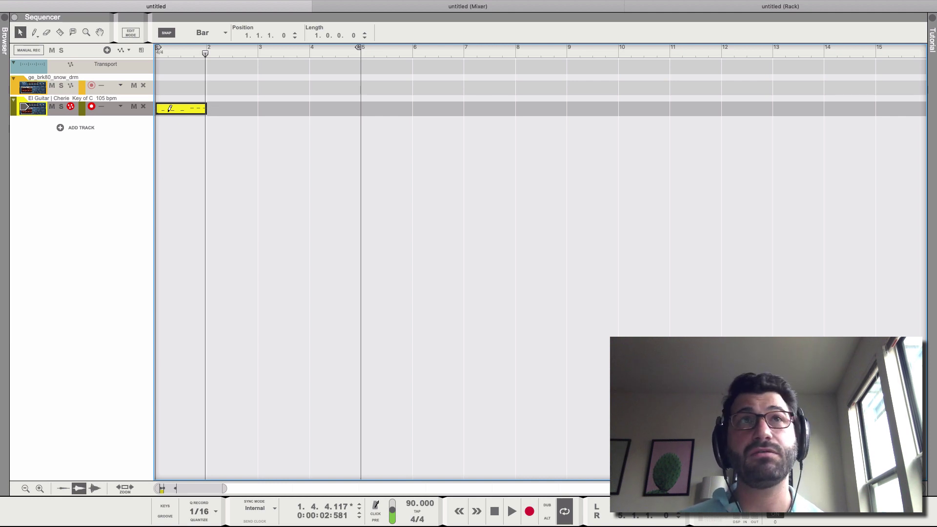
{"action": "key", "text": "super+d"}
{"action": "key", "text": "super+d"}
{"action": "key", "text": "super+d"}
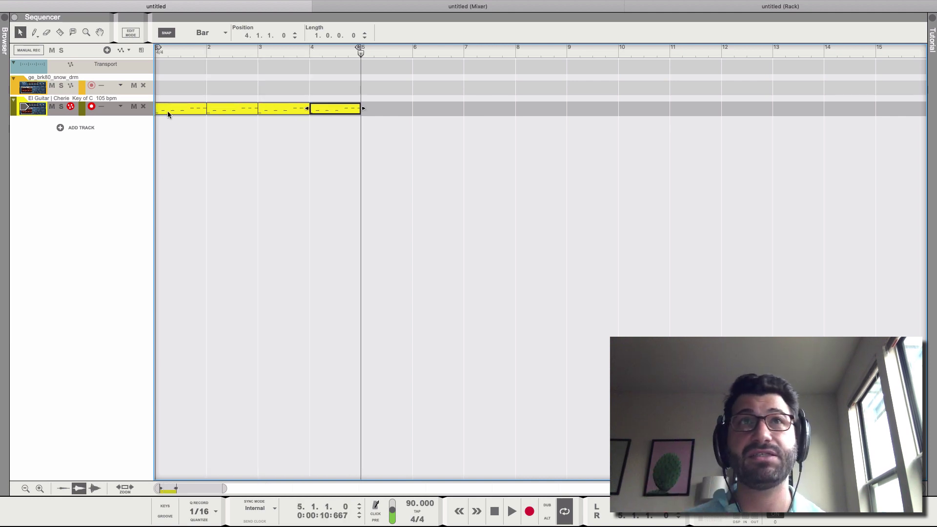
In the bar 4 clip, add two closing Slice #8 notes and lower the early fill notes' velocities
{"action": "double_click", "coordinate": [345, 109]}
{"action": "left_click", "coordinate": [526, 315]}
{"action": "left_click", "coordinate": [542, 315]}
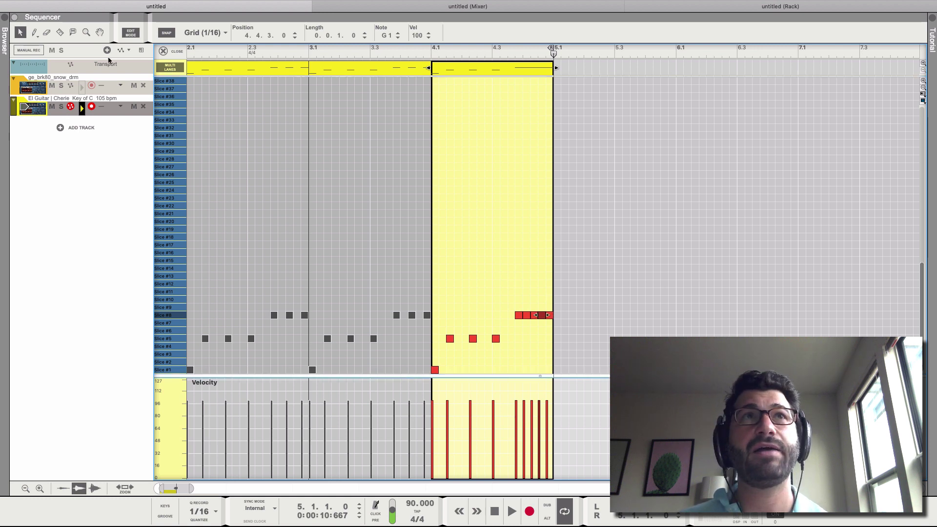
{"action": "key", "text": "w"}
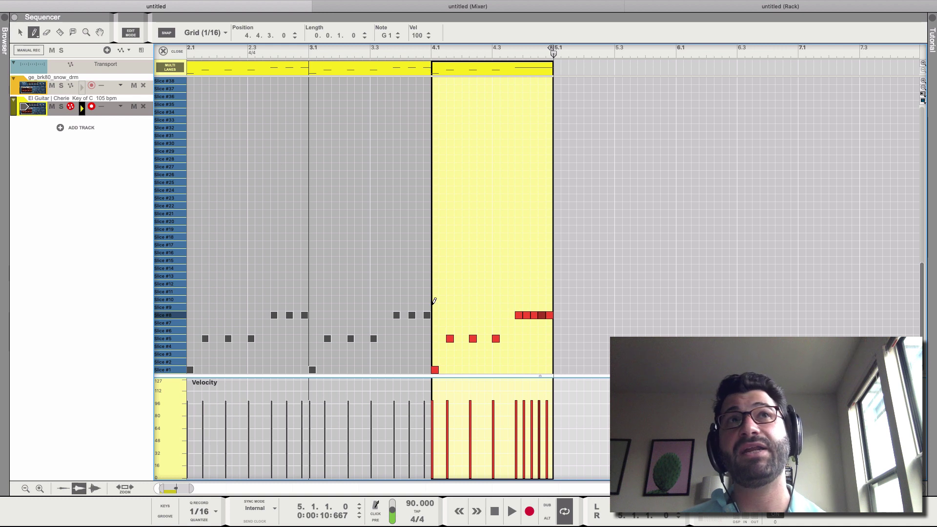
{"action": "left_click", "coordinate": [516, 418]}
{"action": "left_click", "coordinate": [524, 413]}
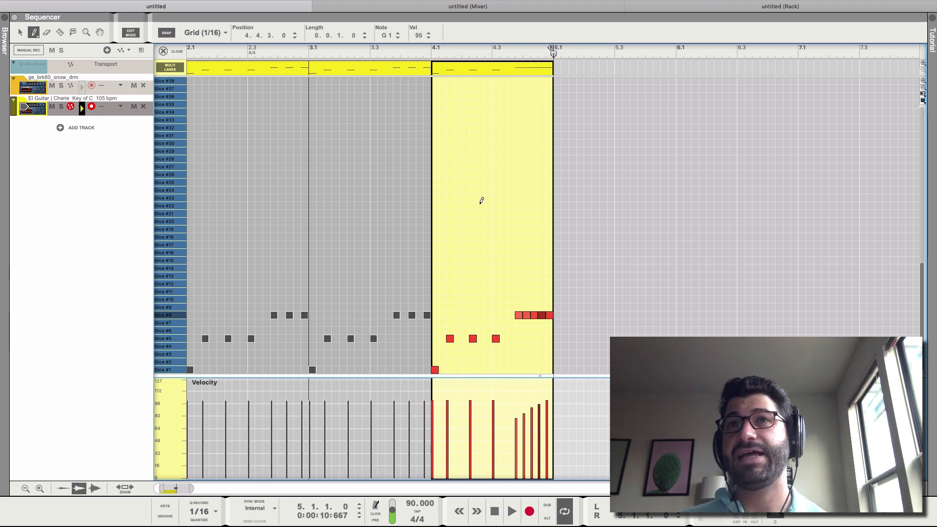
Play from bar 4 to hear the fill, then close the slice editor
{"action": "key", "text": "q"}
{"action": "left_click", "coordinate": [431, 51]}
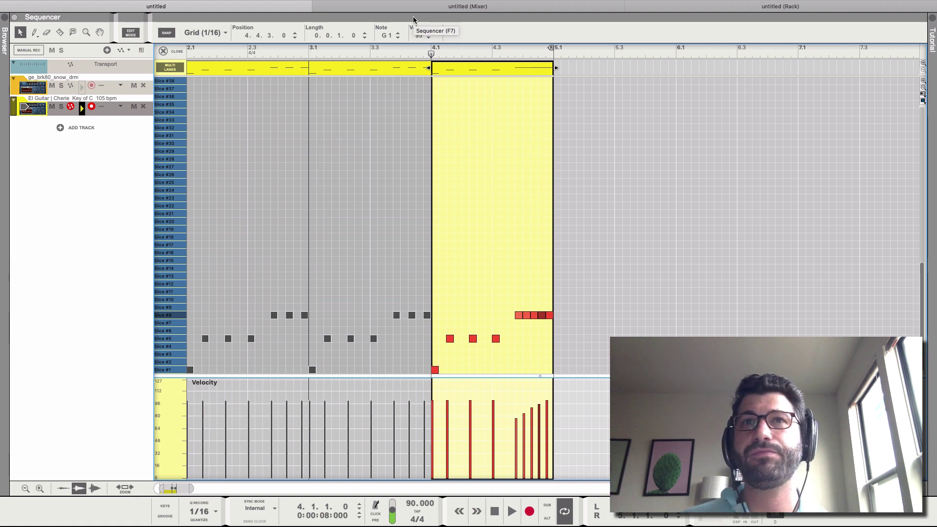
{"action": "key", "text": "space"}
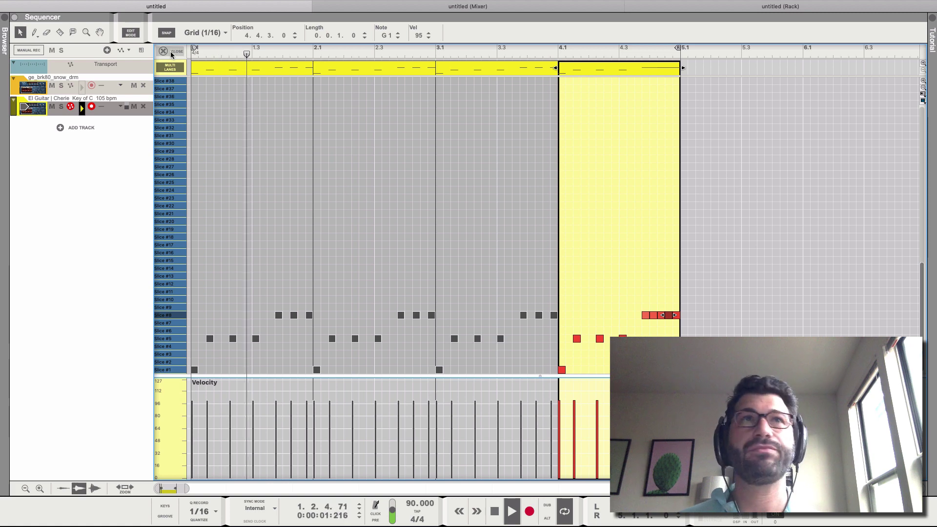
{"action": "left_click", "coordinate": [166, 51]}
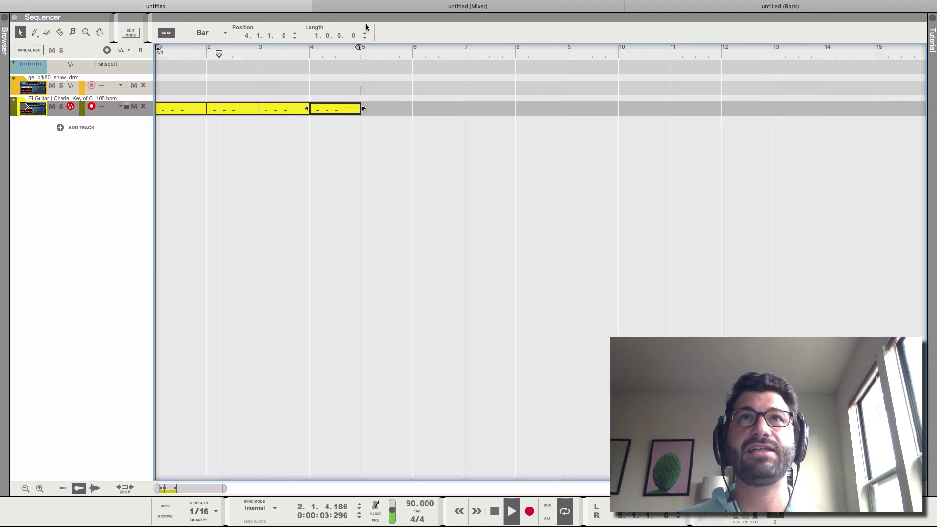
Add a Radical Piano to the rack from the right-click Instruments menu
{"action": "left_click", "coordinate": [766, 8]}
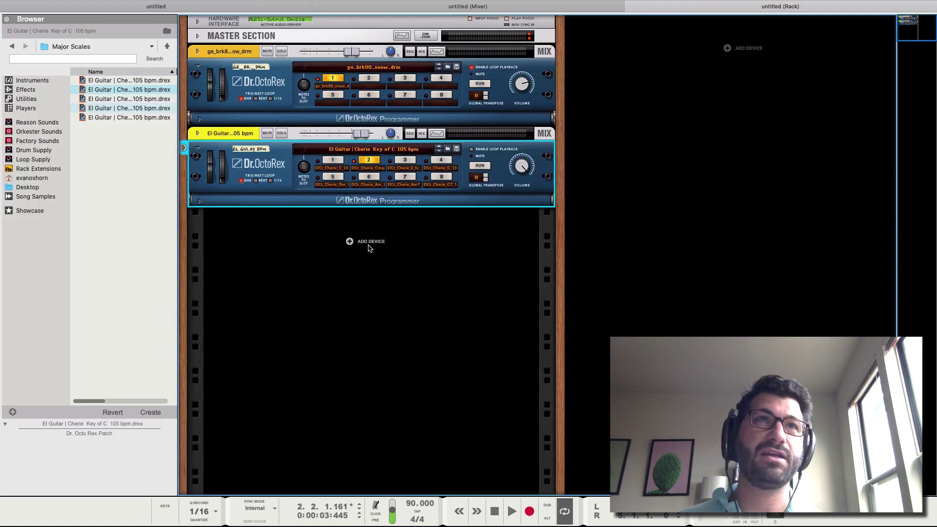
{"action": "right_click", "coordinate": [361, 239]}
{"action": "mouse_move", "coordinate": [379, 313]}
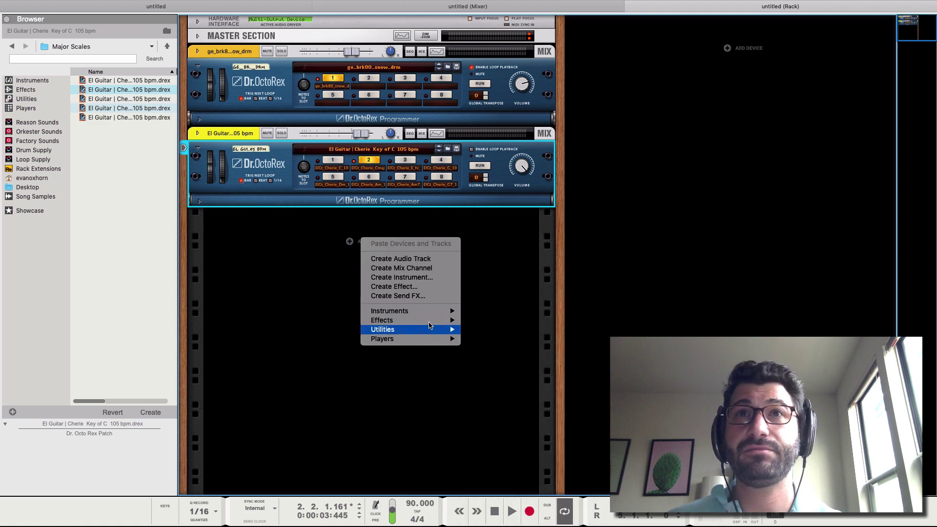
{"action": "mouse_move", "coordinate": [431, 319]}
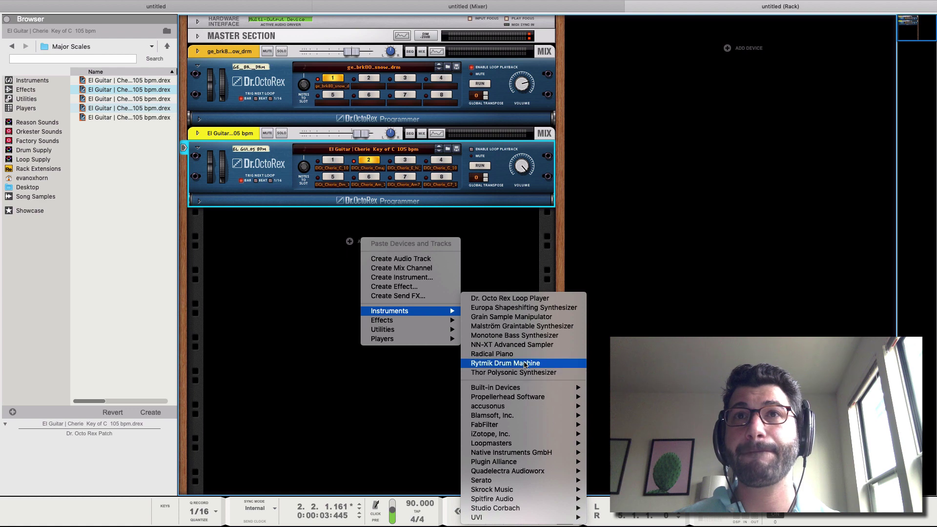
{"action": "left_click", "coordinate": [524, 355]}
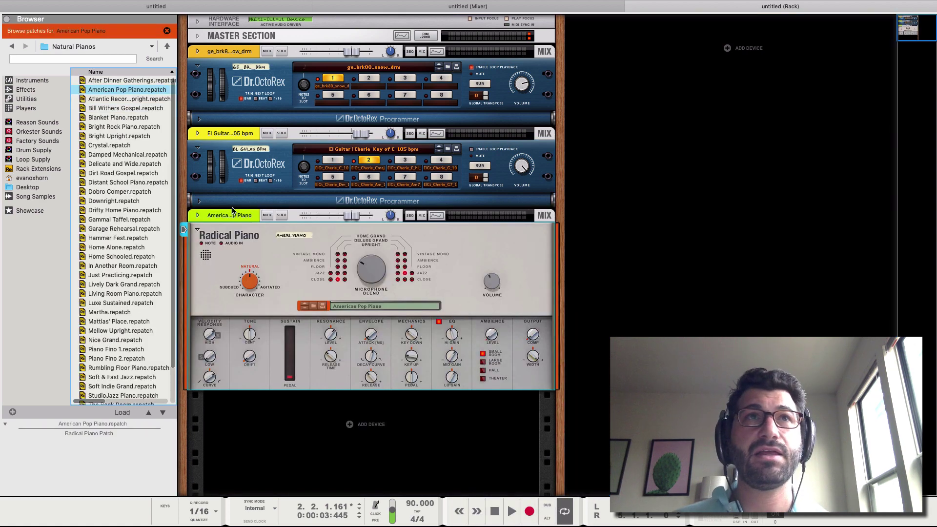
Load the Bright Upright patch onto Radical Piano and audition it with playback
{"action": "left_click", "coordinate": [312, 311]}
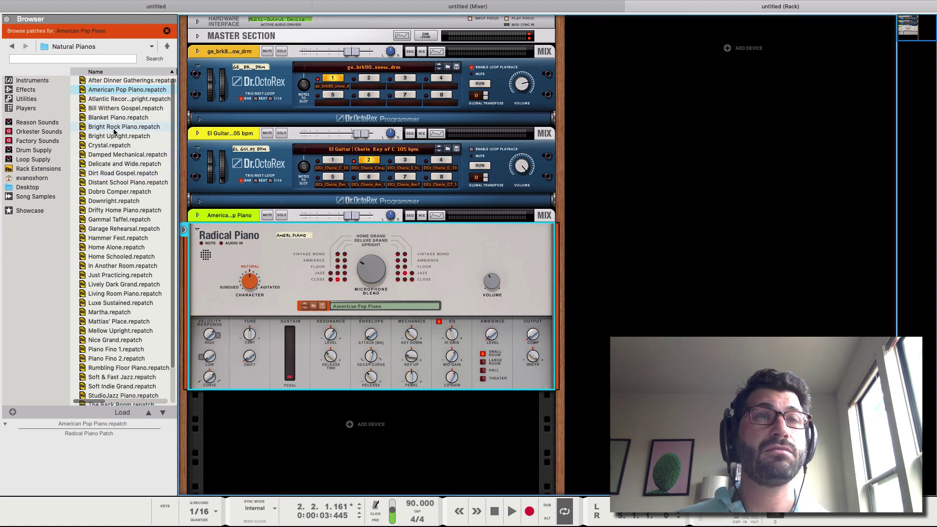
{"action": "left_click_drag", "start_coordinate": [114, 136], "coordinate": [272, 333]}
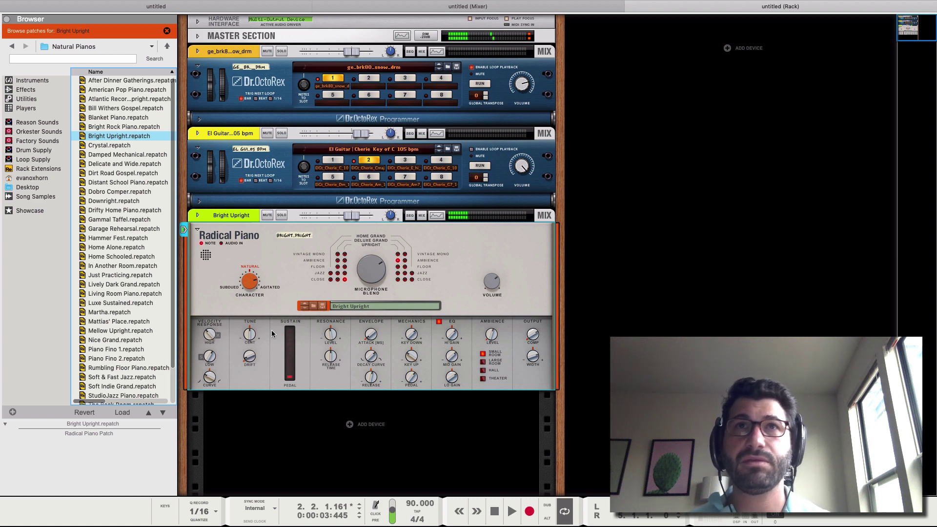
{"action": "key", "text": "space"}
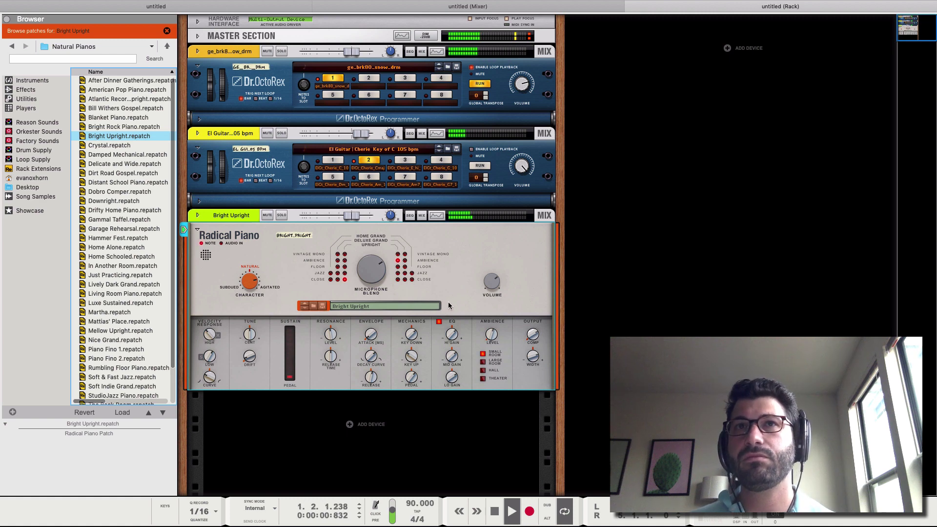
{"action": "key", "text": "space"}
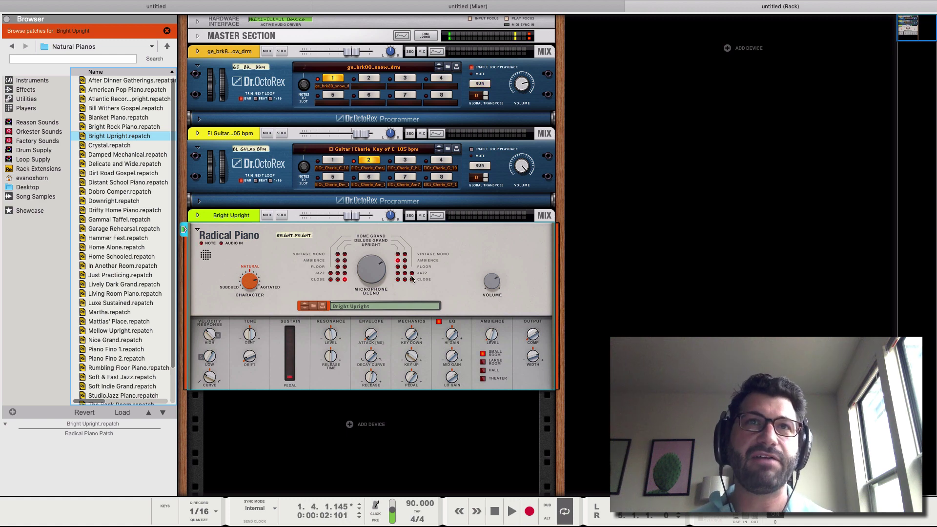
Swap in the Soft & Fast Jazz patch from Natural Pianos, audition it, and return to the sequencer
{"action": "left_click", "coordinate": [489, 283]}
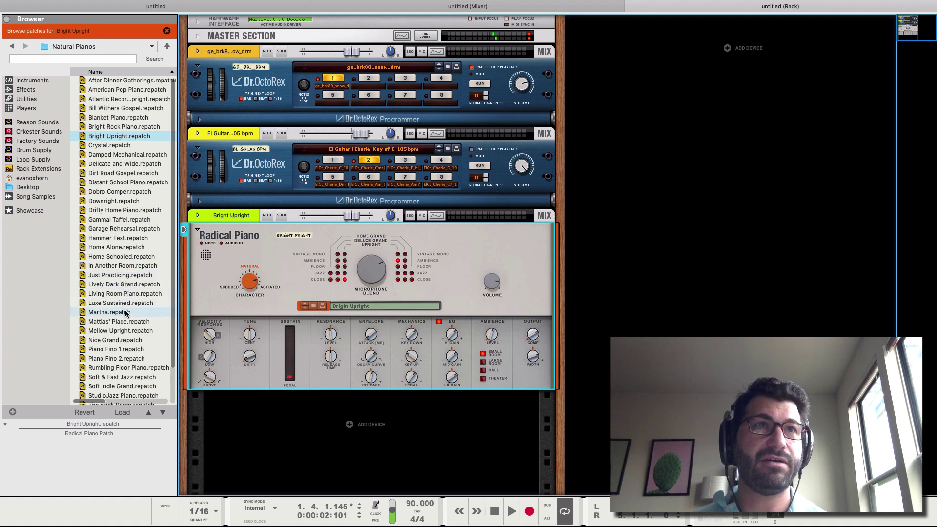
{"action": "scroll", "coordinate": [125, 303], "scroll_direction": "down", "scroll_amount": 3}
{"action": "scroll", "coordinate": [120, 302], "scroll_direction": "down", "scroll_amount": 1}
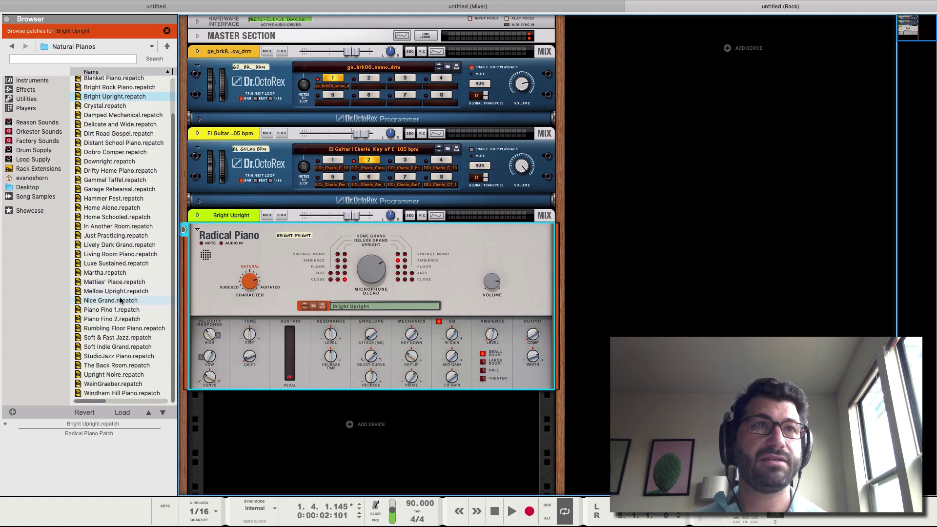
{"action": "left_click_drag", "start_coordinate": [110, 336], "coordinate": [221, 319]}
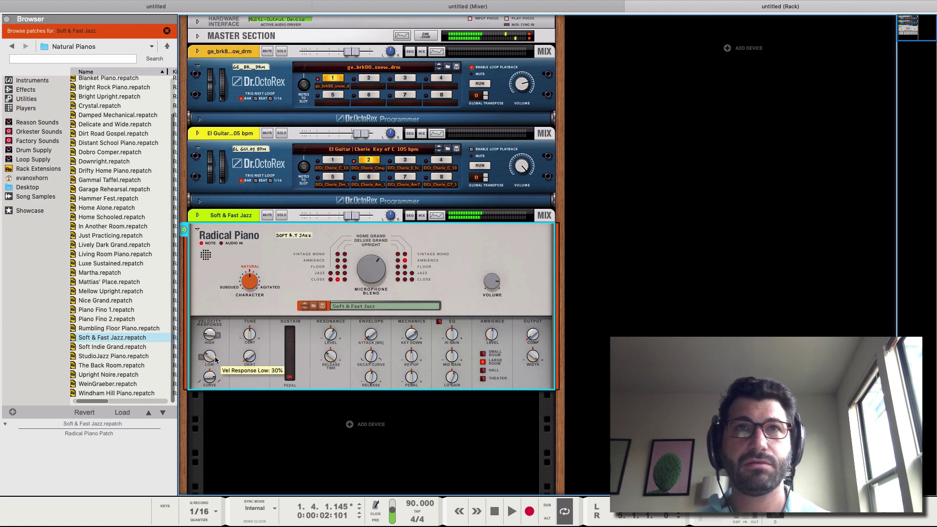
{"action": "key", "text": "space"}
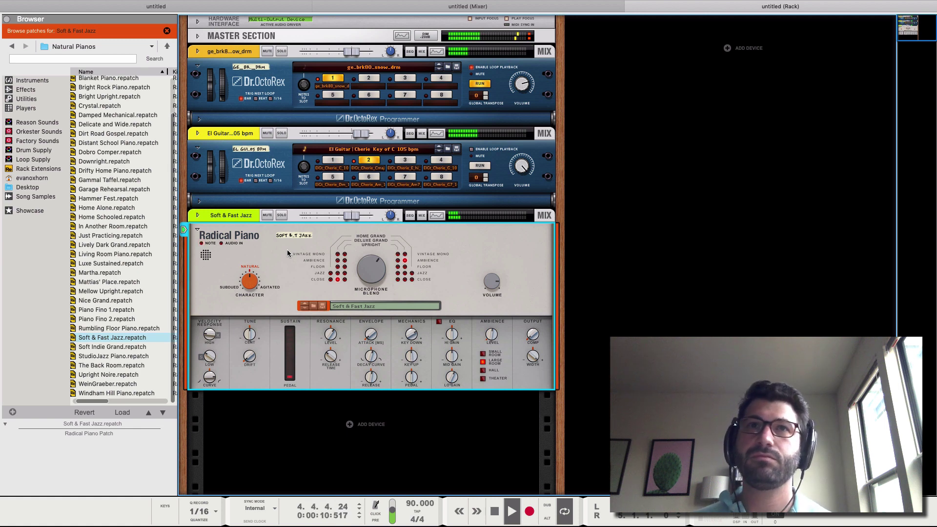
{"action": "key", "text": "space"}
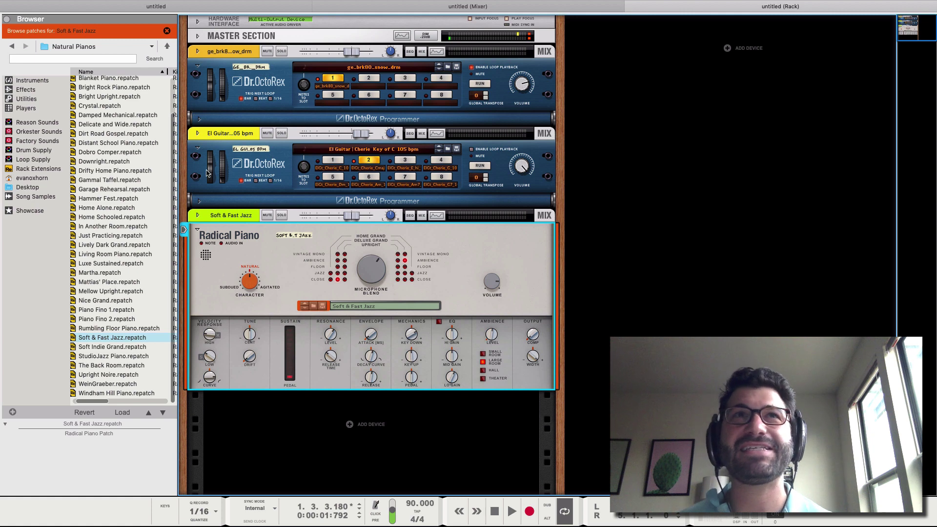
{"action": "left_click", "coordinate": [213, 12]}
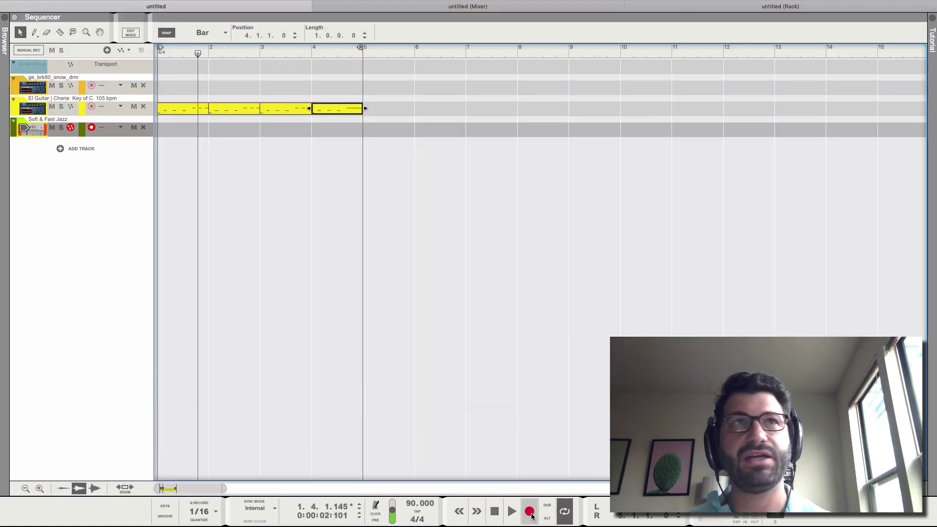
Record a four-bar piano take from bar 1 onto the Soft & Fast Jazz track
{"action": "key", "text": "Home"}
{"action": "left_click", "coordinate": [536, 509]}
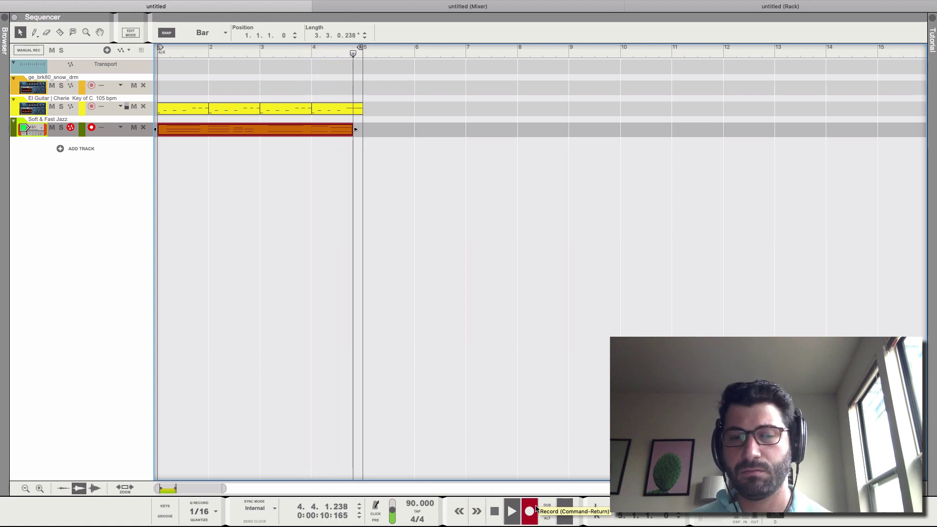
{"action": "left_click", "coordinate": [530, 511]}
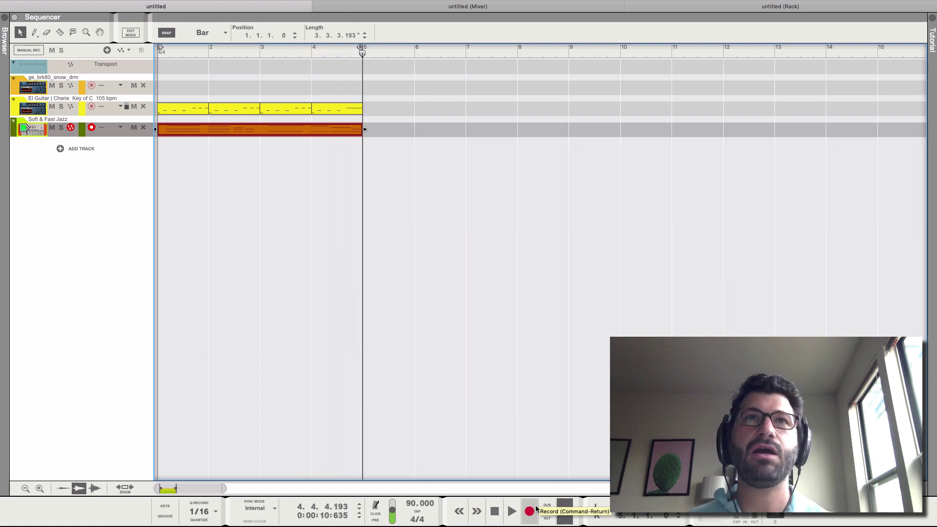
Open the piano clip, quantize its notes to 1/4, and shift them one step earlier
{"action": "double_click", "coordinate": [267, 133]}
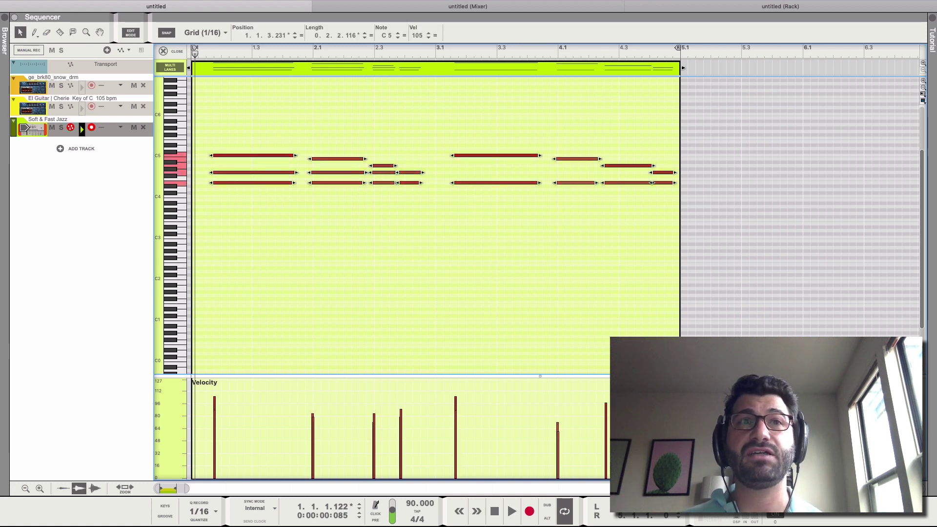
{"action": "left_click", "coordinate": [200, 511]}
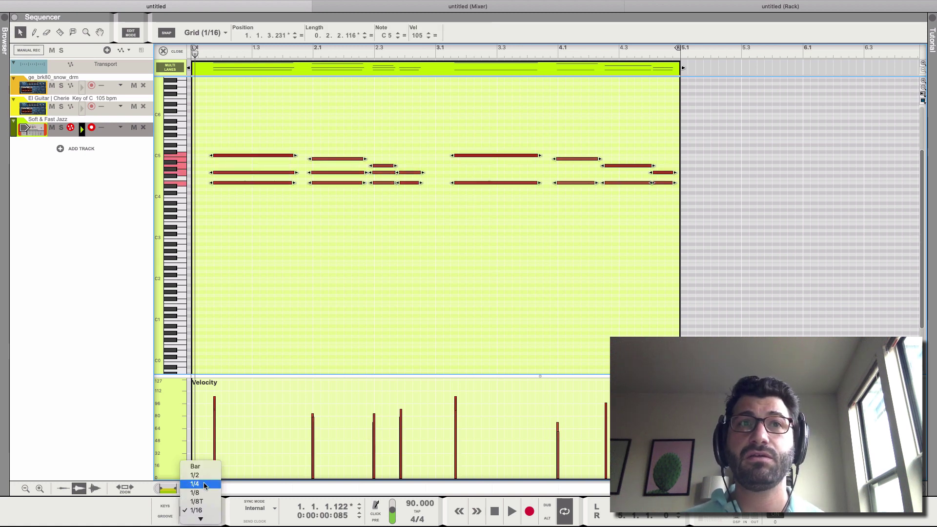
{"action": "left_click", "coordinate": [204, 483]}
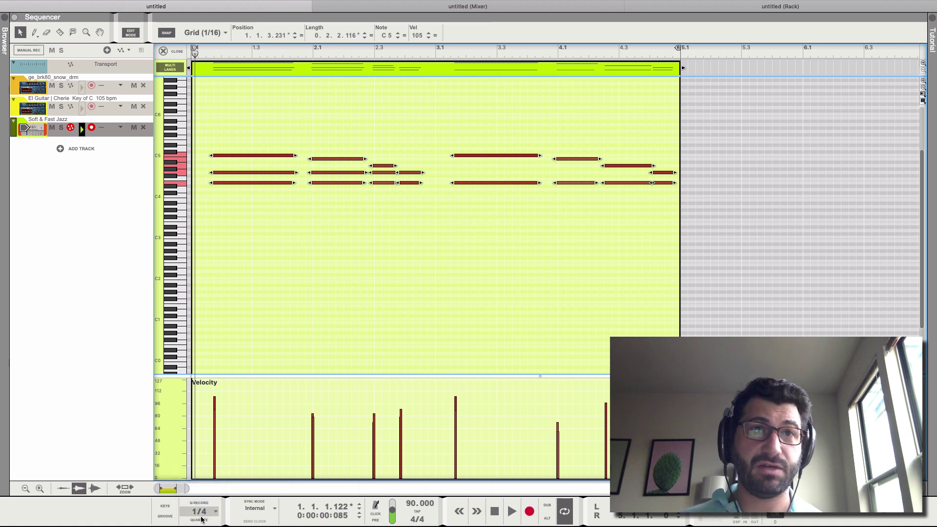
{"action": "left_click", "coordinate": [199, 520]}
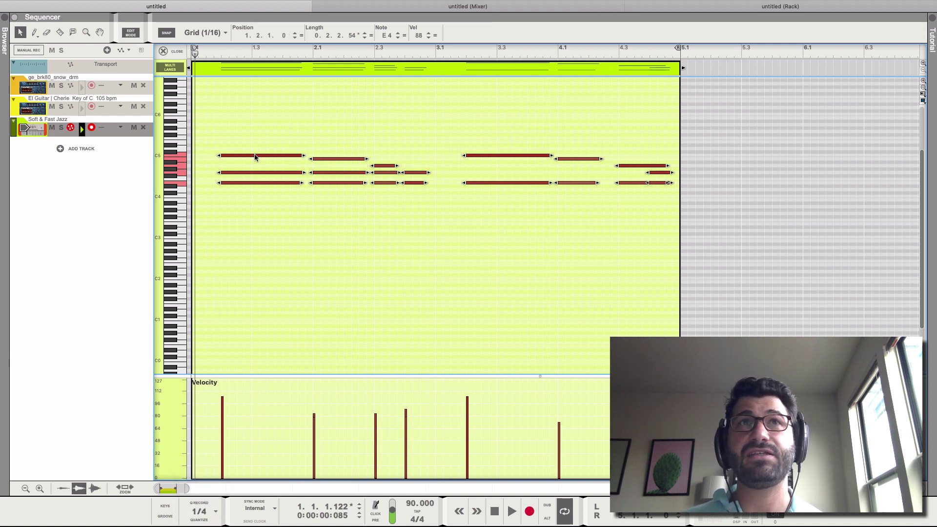
{"action": "left_click_drag", "start_coordinate": [254, 156], "coordinate": [231, 158]}
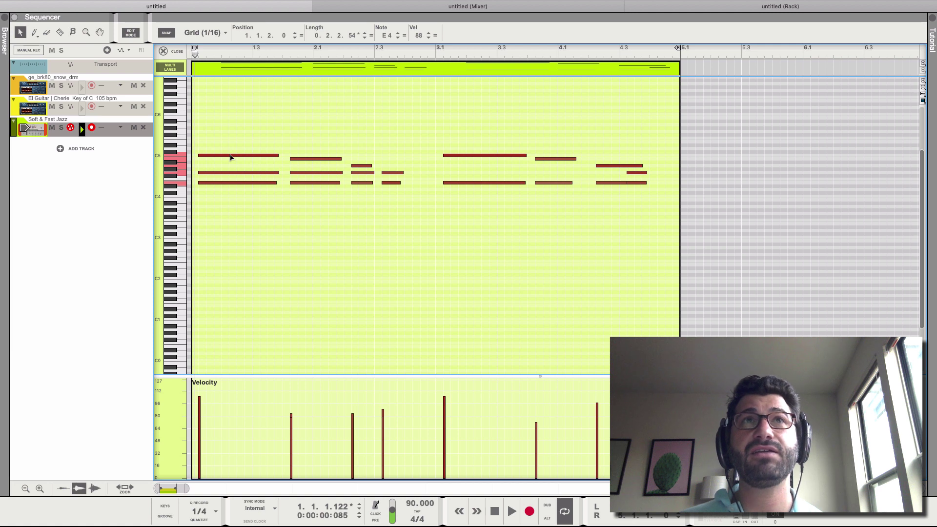
Move the bar 3 chord onto the downbeat
{"action": "left_click", "coordinate": [388, 125]}
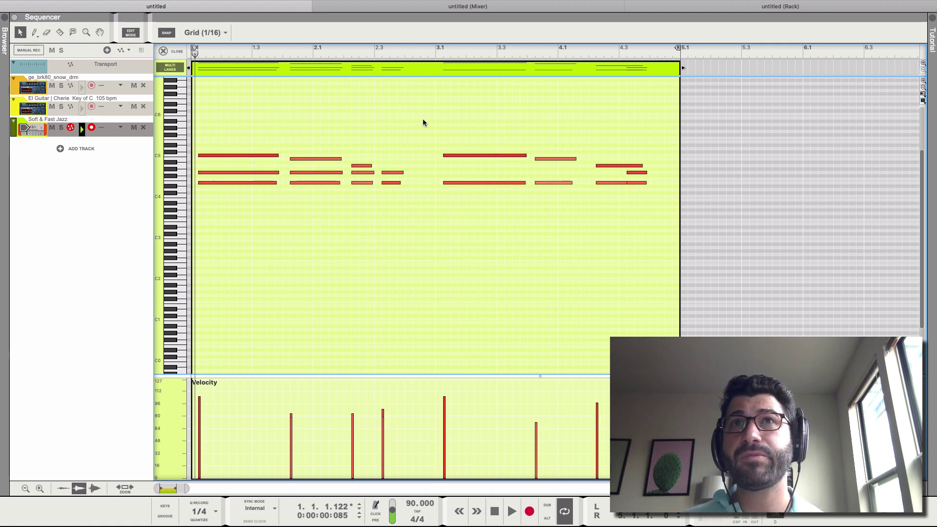
{"action": "left_click", "coordinate": [451, 182]}
{"action": "left_click", "coordinate": [440, 156]}
{"action": "left_click_drag", "start_coordinate": [457, 194], "coordinate": [452, 184]}
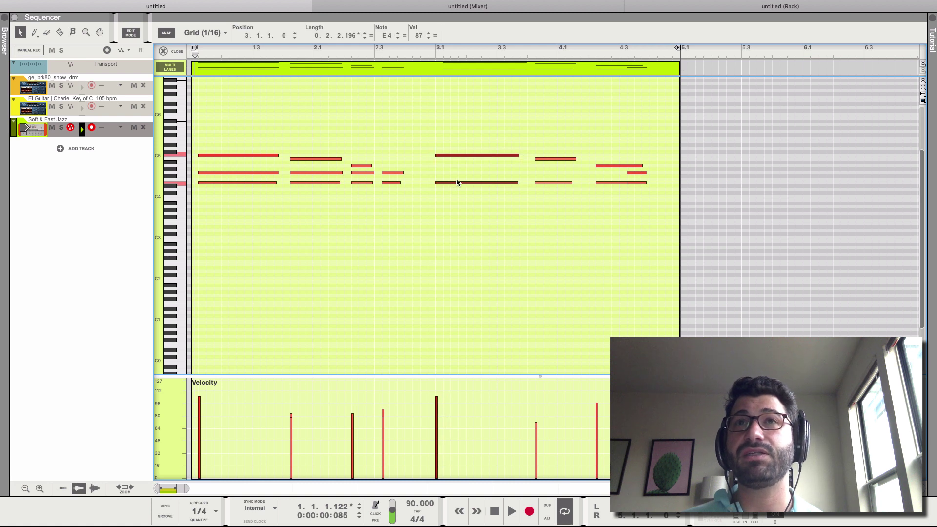
{"action": "left_click_drag", "start_coordinate": [498, 137], "coordinate": [520, 192]}
Move the notes from 1.4–2.3 one step later and make the bar 4 notes start on bar 4
{"action": "left_click_drag", "start_coordinate": [291, 137], "coordinate": [387, 211]}
{"action": "left_click_drag", "start_coordinate": [310, 163], "coordinate": [329, 161]}
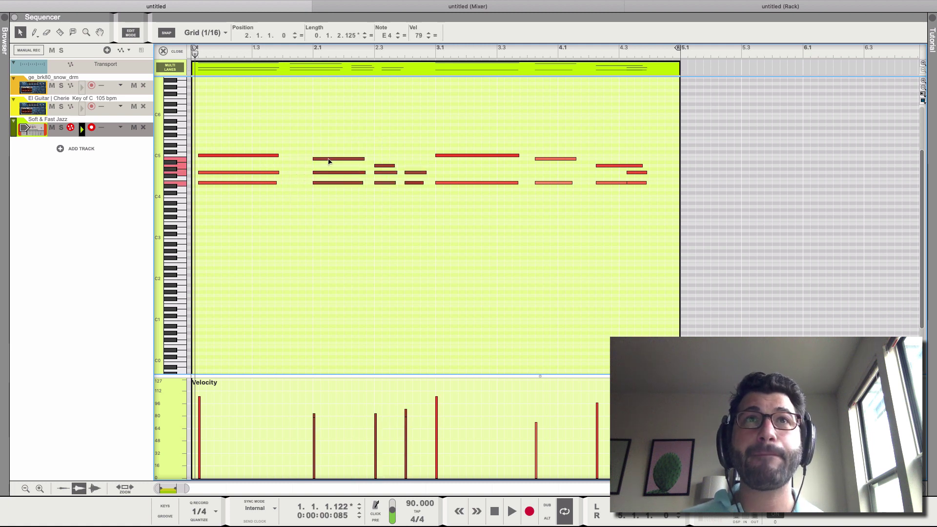
{"action": "left_click", "coordinate": [526, 128]}
{"action": "left_click_drag", "start_coordinate": [572, 182], "coordinate": [636, 203]}
{"action": "left_click_drag", "start_coordinate": [563, 162], "coordinate": [577, 160]}
{"action": "left_click", "coordinate": [650, 162]}
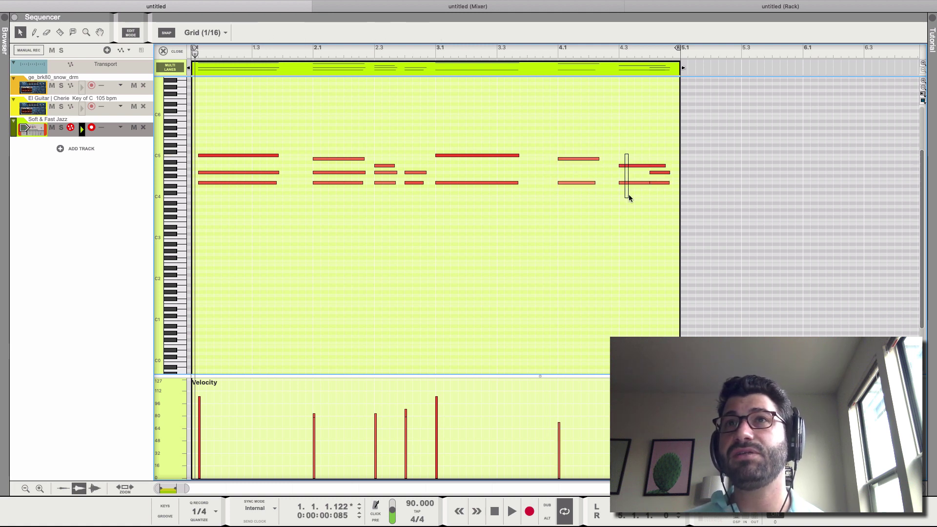
{"action": "left_click_drag", "start_coordinate": [628, 198], "coordinate": [629, 198]}
Play back the edited piano chords from bar 1 to check them
{"action": "key", "text": "space"}
{"action": "left_click", "coordinate": [228, 180]}
{"action": "mouse_move", "coordinate": [232, 155]}
{"action": "left_mouse_down"}
{"action": "mouse_move", "coordinate": [246, 181]}
{"action": "mouse_move", "coordinate": [228, 157]}
{"action": "left_mouse_up"}
{"action": "key", "text": "space"}
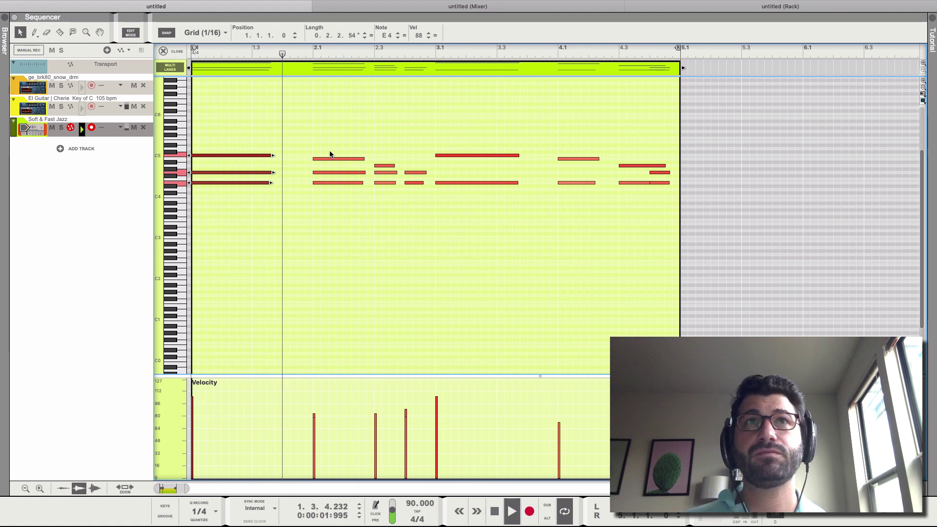
{"action": "key", "text": "space"}
{"action": "left_click_drag", "start_coordinate": [342, 194], "coordinate": [282, 160]}
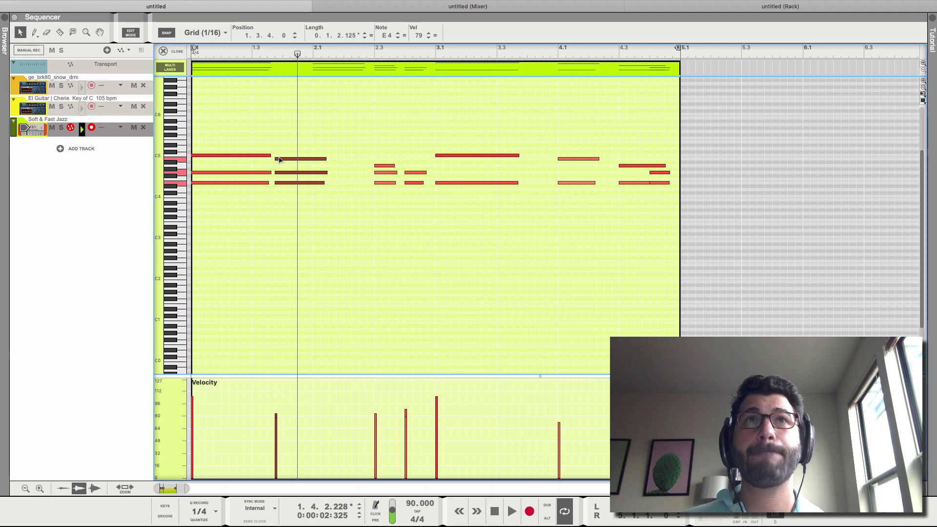
{"action": "key", "text": "Return"}
{"action": "left_click", "coordinate": [210, 69]}
{"action": "key", "text": "space"}
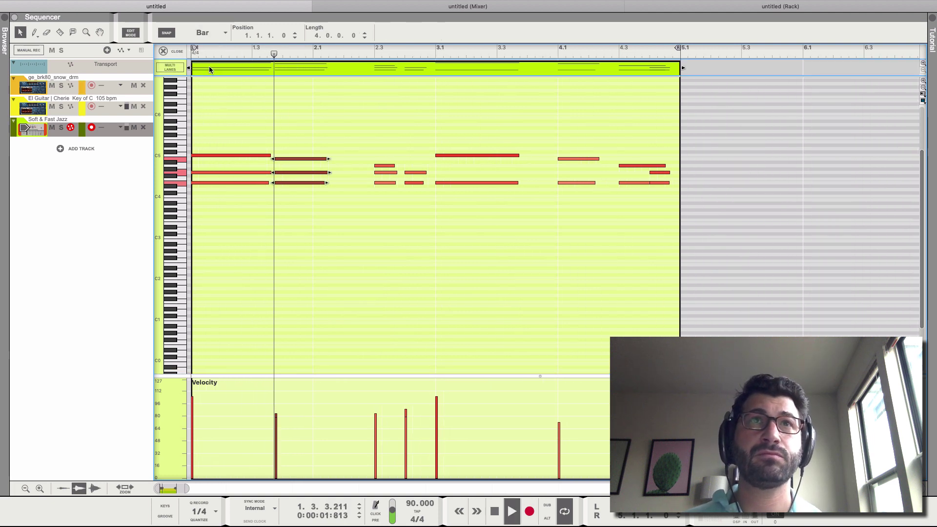
{"action": "key", "text": "space"}
Move the three-note chord to bar 2.1, lengthen the first chord to fill bar 1, and audition
{"action": "left_click_drag", "start_coordinate": [283, 154], "coordinate": [337, 159]}
{"action": "left_click", "coordinate": [294, 146]}
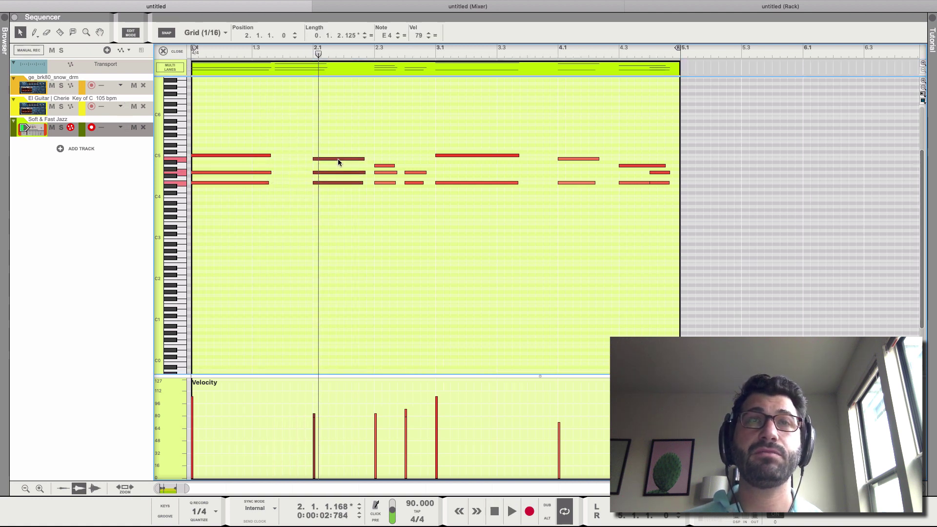
{"action": "left_click", "coordinate": [262, 213]}
{"action": "left_click_drag", "start_coordinate": [262, 213], "coordinate": [268, 151]}
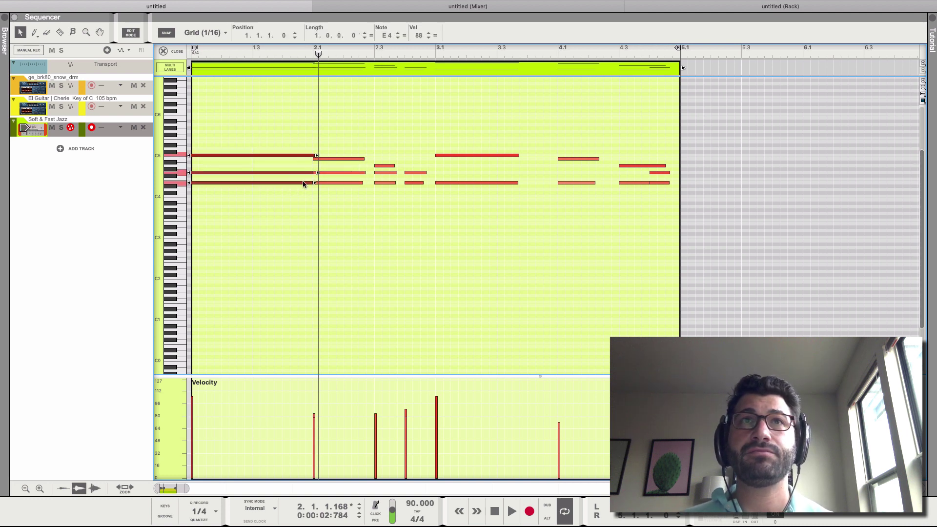
{"action": "left_click_drag", "start_coordinate": [329, 139], "coordinate": [344, 204]}
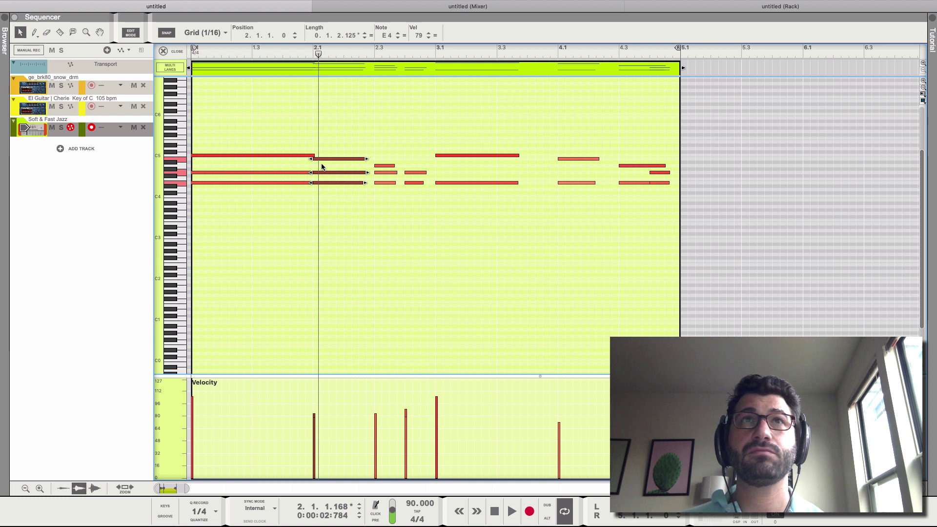
{"action": "left_click", "coordinate": [236, 51]}
{"action": "key", "text": "space"}
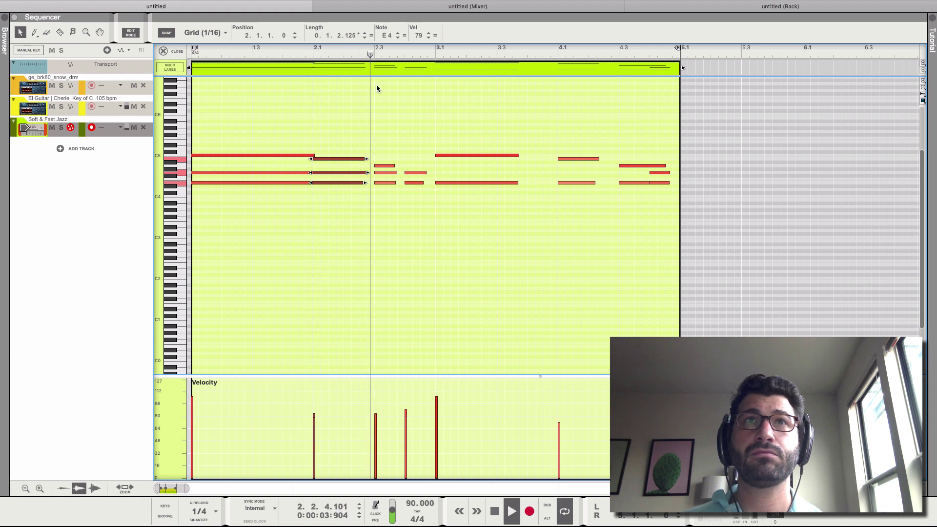
{"action": "key", "text": "space"}
Nudge the 2.3 chord earlier, lengthen the 2.1 chord to half a bar, and delete notes from bar 3
{"action": "left_click", "coordinate": [387, 130]}
{"action": "mouse_move", "coordinate": [396, 142]}
{"action": "left_mouse_down"}
{"action": "mouse_move", "coordinate": [427, 212]}
{"action": "mouse_move", "coordinate": [408, 148]}
{"action": "left_mouse_up"}
{"action": "left_click_drag", "start_coordinate": [410, 192], "coordinate": [405, 175]}
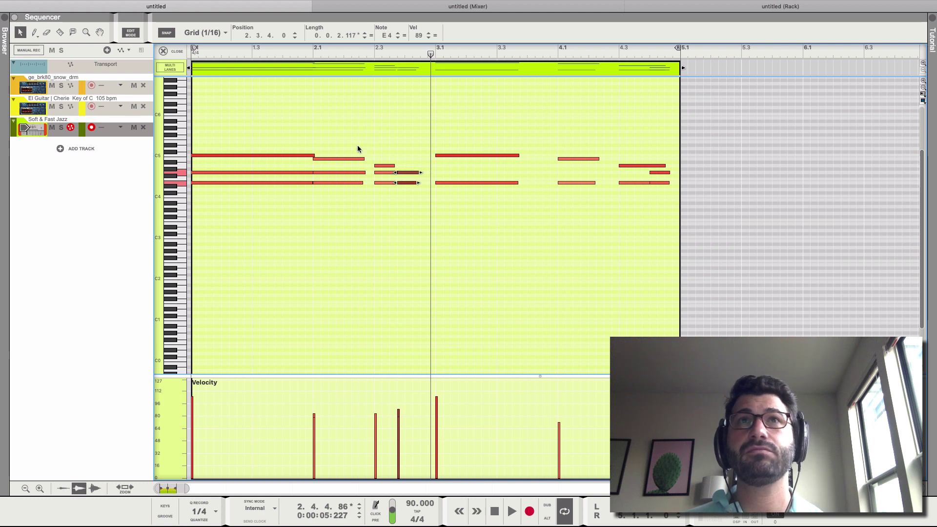
{"action": "left_click_drag", "start_coordinate": [359, 153], "coordinate": [360, 185]}
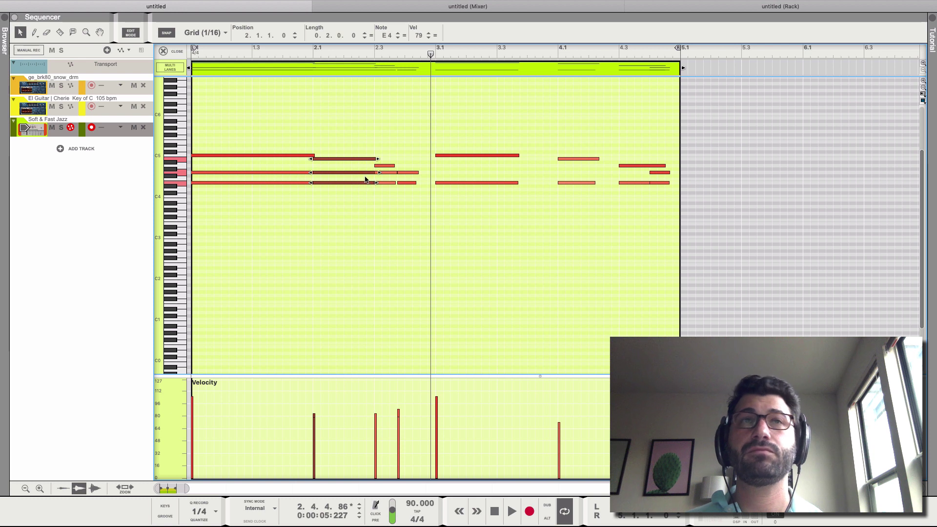
{"action": "left_click", "coordinate": [200, 49]}
{"action": "key", "text": "space"}
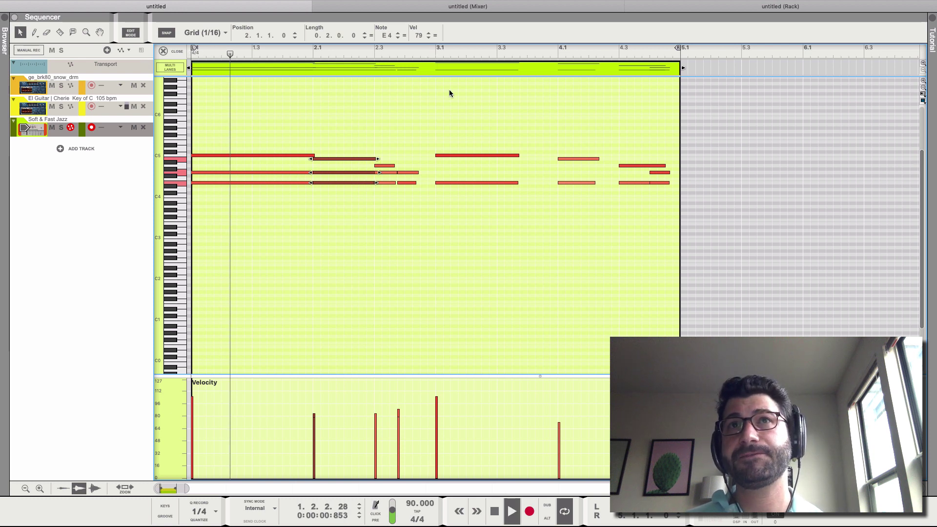
{"action": "left_click_drag", "start_coordinate": [449, 90], "coordinate": [657, 204]}
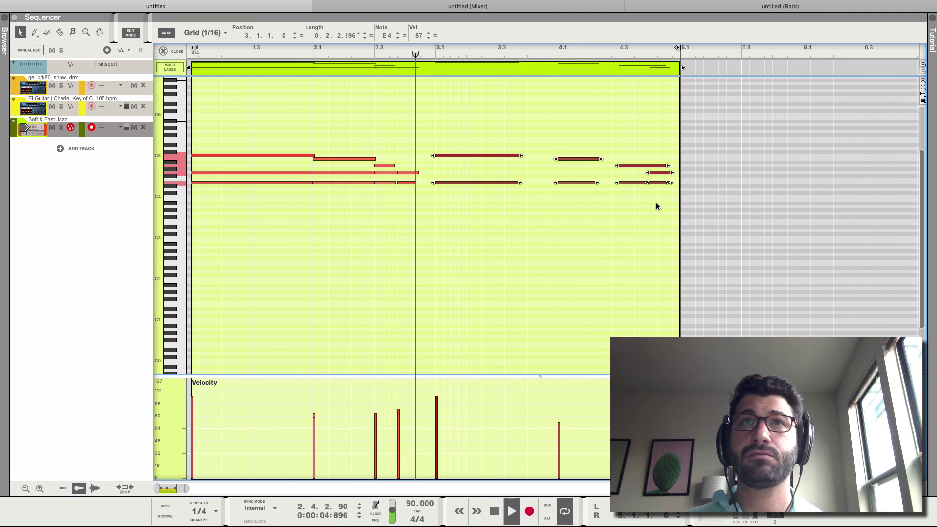
{"action": "key", "text": "Delete"}
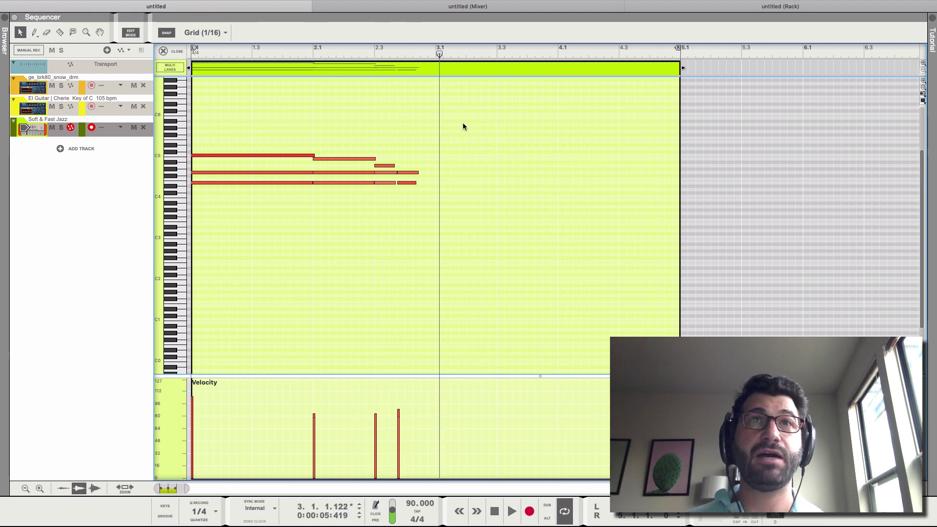
Copy all the remaining piano notes and paste the phrase at bar 3.1
{"action": "left_click_drag", "start_coordinate": [457, 120], "coordinate": [282, 205]}
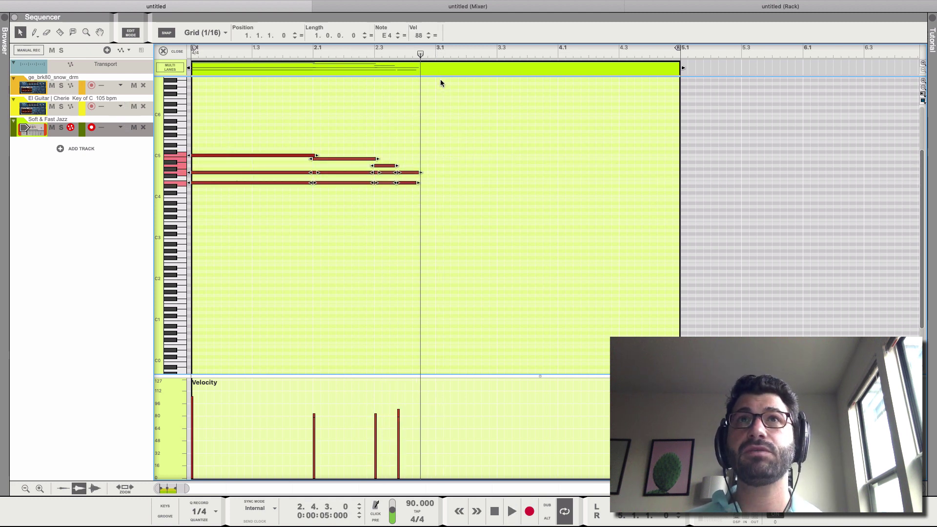
{"action": "left_click", "coordinate": [436, 55]}
{"action": "key", "text": "super+c"}
{"action": "key", "text": "super+v"}
{"action": "left_click", "coordinate": [410, 104]}
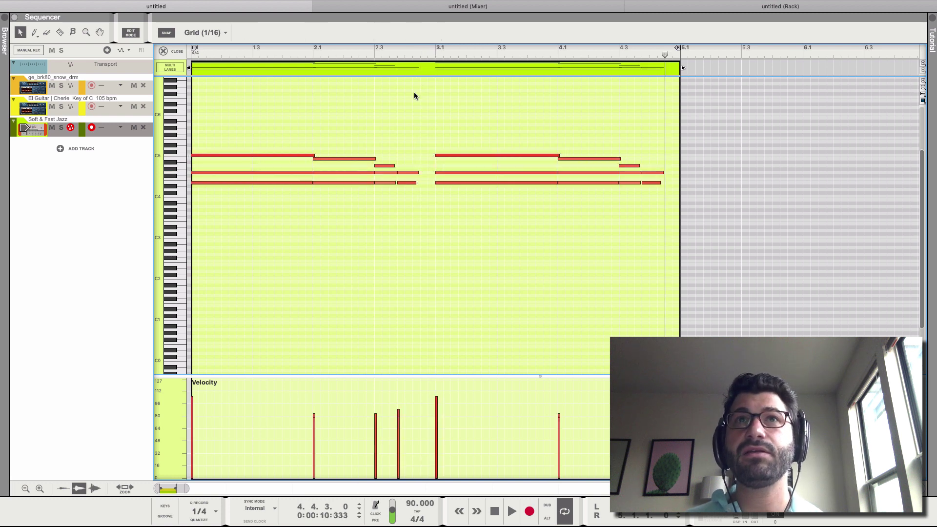
Copy the short two-note chord to just before bar 3.1 and delete the short note at 4.3
{"action": "left_click_drag", "start_coordinate": [412, 208], "coordinate": [411, 201]}
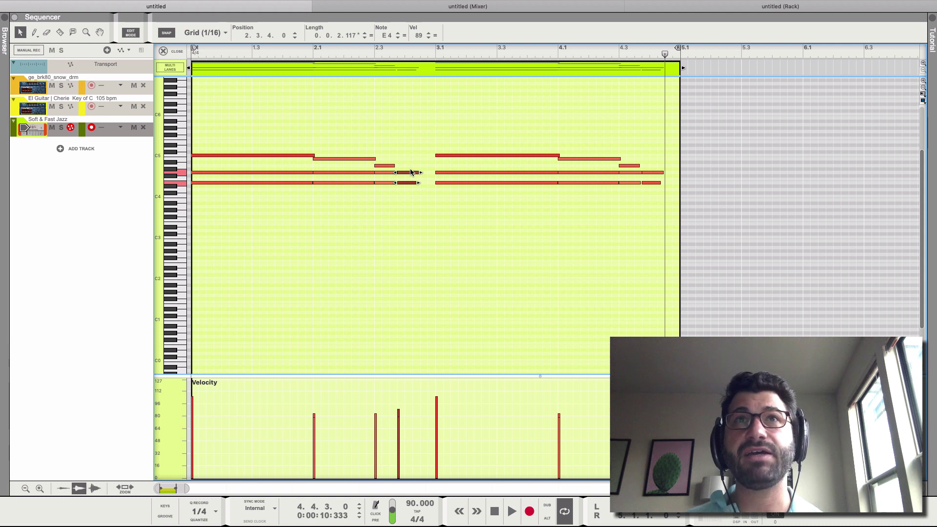
{"action": "left_click_drag", "start_coordinate": [408, 176], "coordinate": [431, 174]}
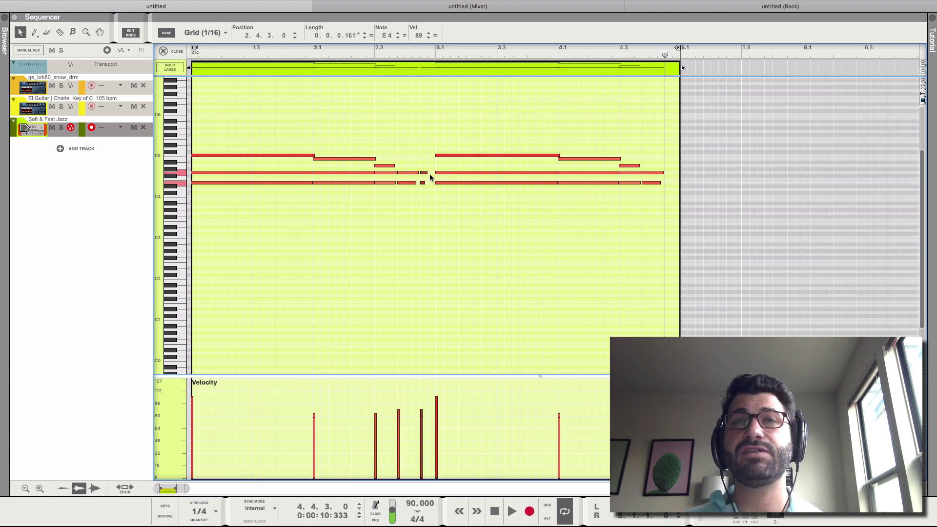
{"action": "left_click", "coordinate": [335, 55]}
{"action": "key", "text": "space"}
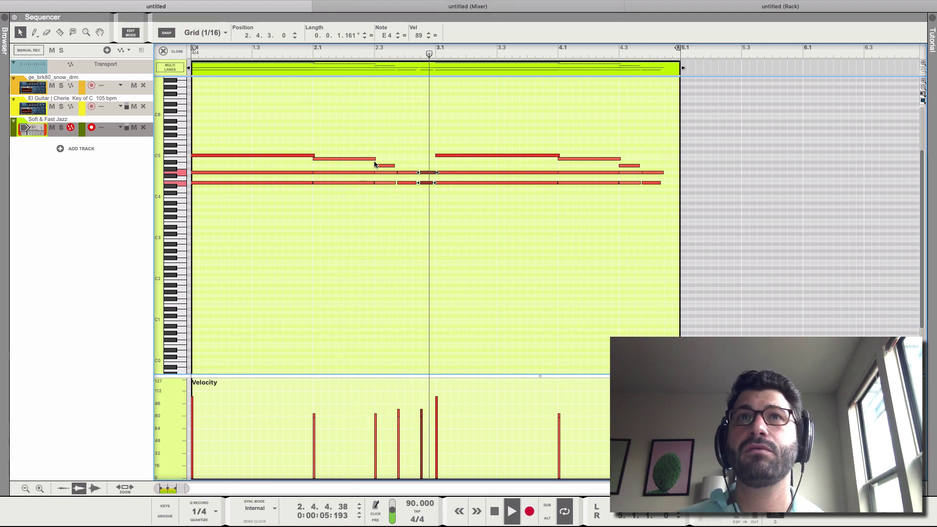
{"action": "left_click", "coordinate": [382, 175]}
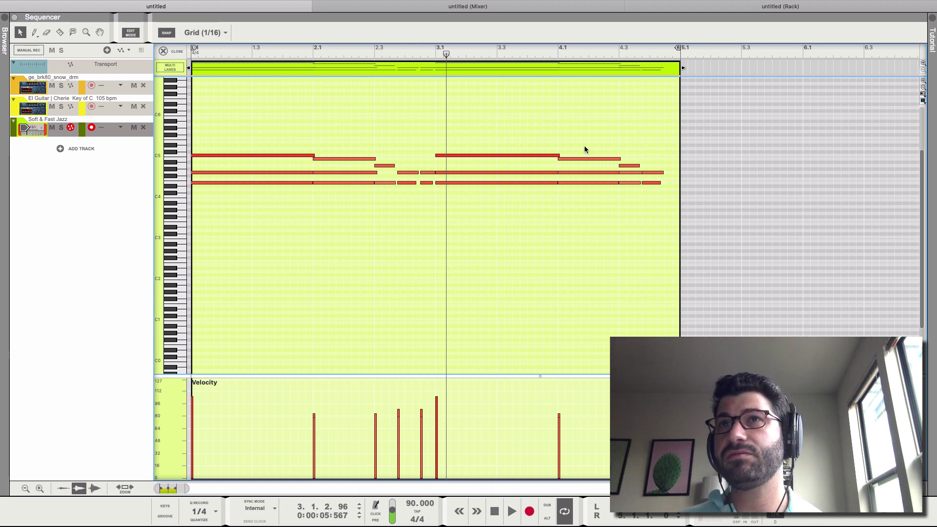
{"action": "left_click", "coordinate": [628, 172]}
{"action": "key", "text": "Delete"}
Close the note editor and insert The Echo delay on the Soft & Fast Jazz channel
{"action": "left_click", "coordinate": [172, 53]}
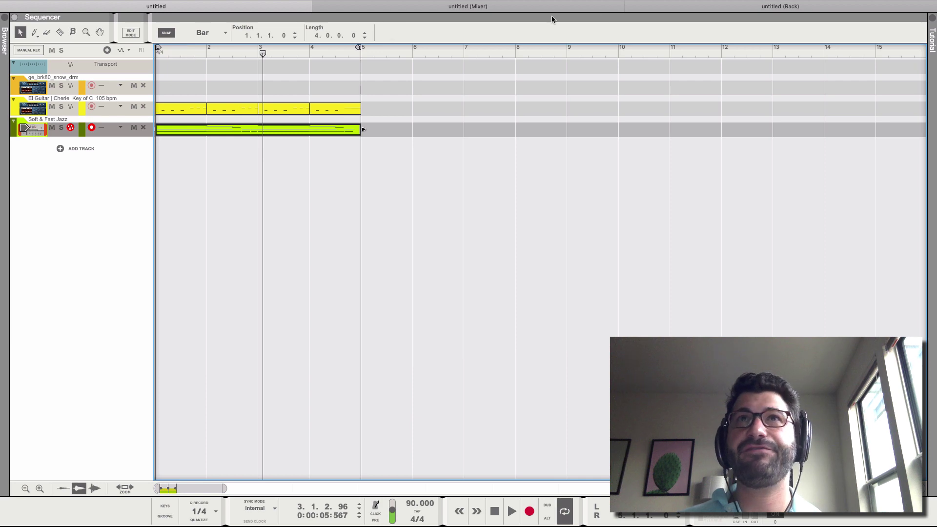
{"action": "left_click", "coordinate": [703, 11]}
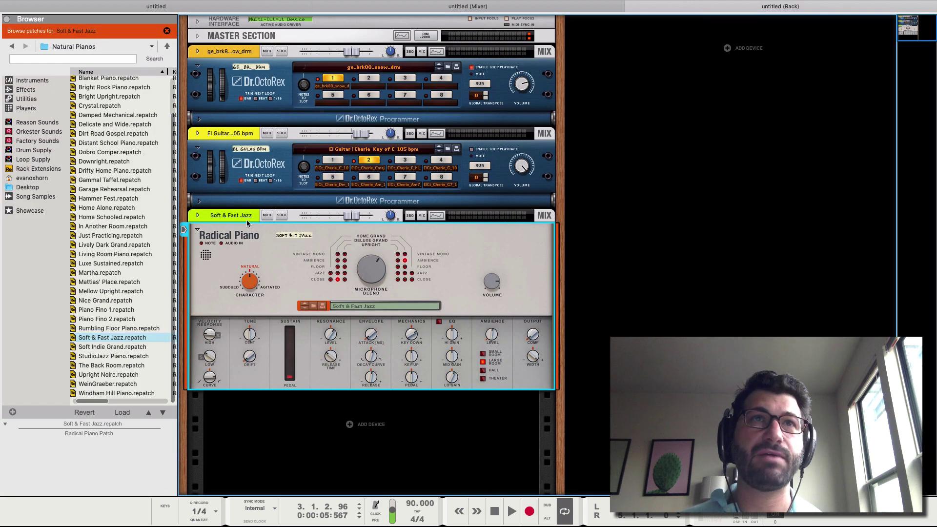
{"action": "left_click", "coordinate": [197, 216]}
{"action": "left_click", "coordinate": [209, 234]}
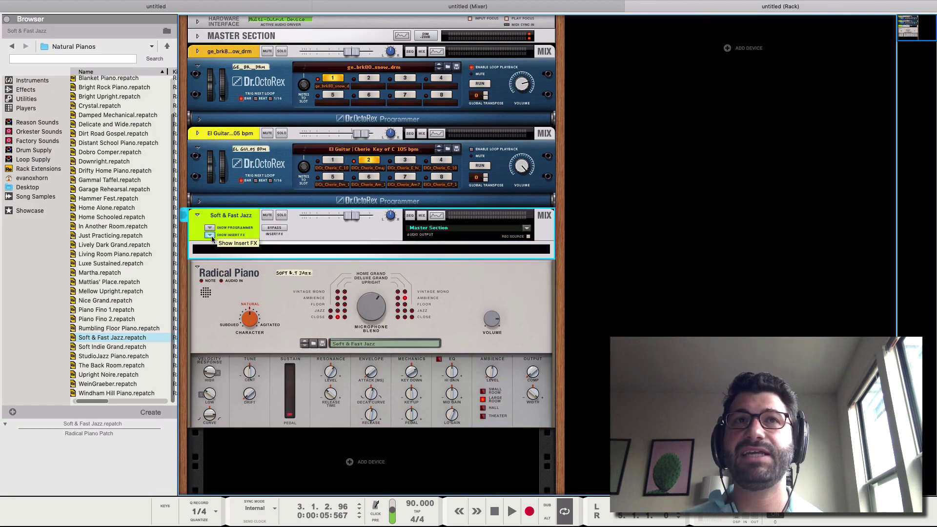
{"action": "right_click", "coordinate": [334, 250]}
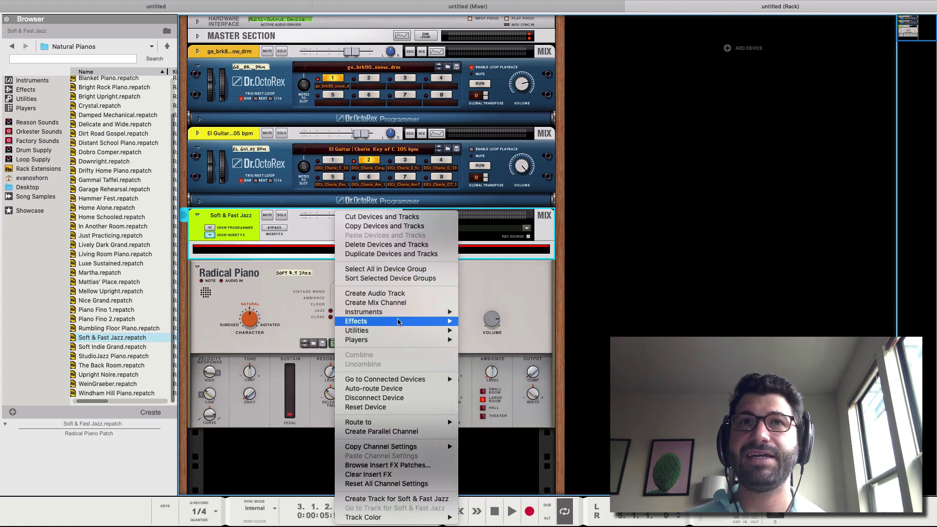
{"action": "mouse_move", "coordinate": [398, 323]}
{"action": "left_click", "coordinate": [507, 252]}
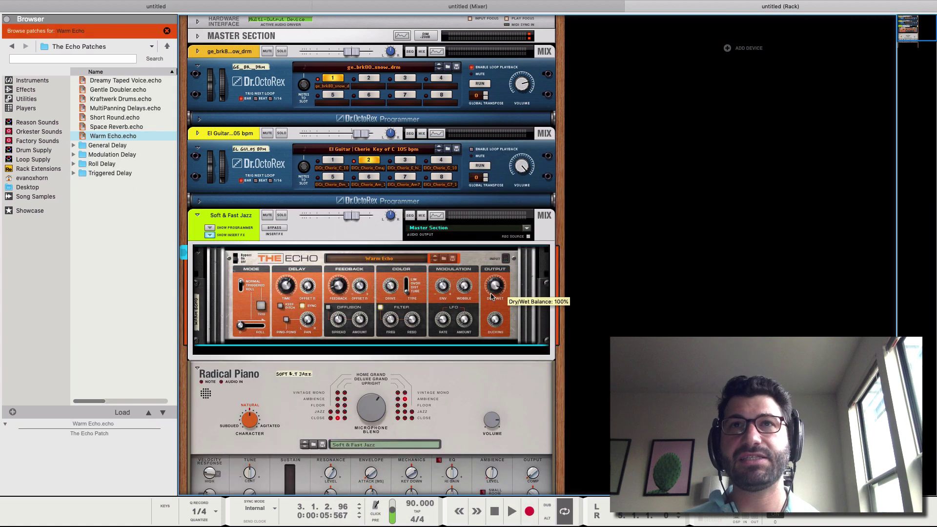
{"action": "key", "text": "space"}
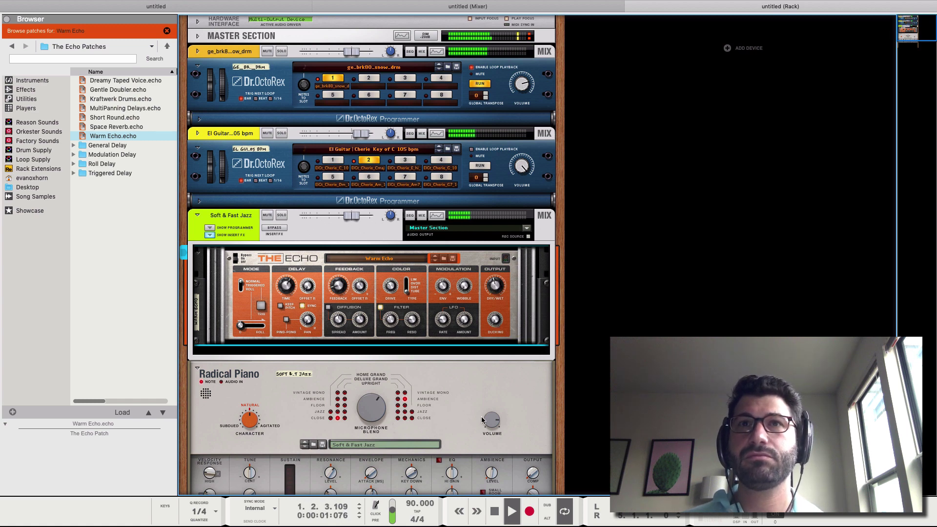
Turn on ping-pong in The Echo and raise the piano channel level to 2.89 dB
{"action": "left_click", "coordinate": [253, 422]}
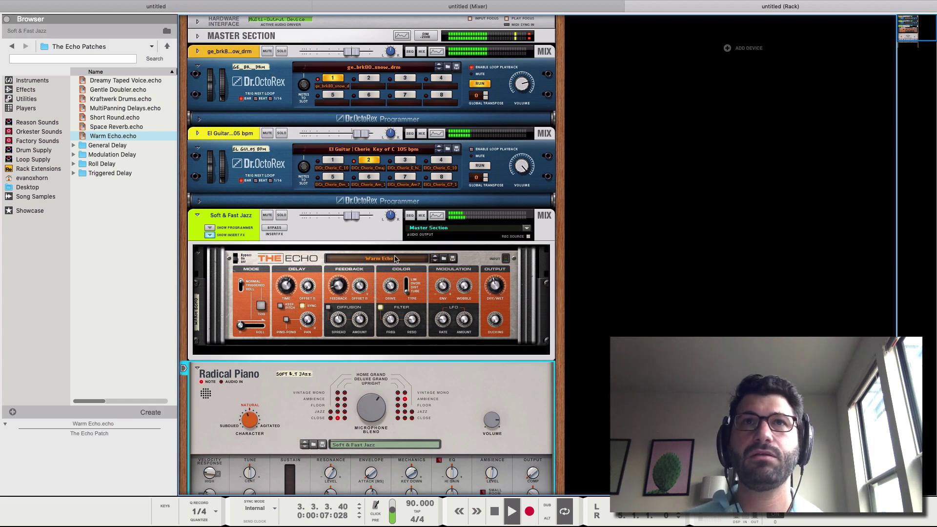
{"action": "key", "text": "space"}
{"action": "mouse_move", "coordinate": [491, 418]}
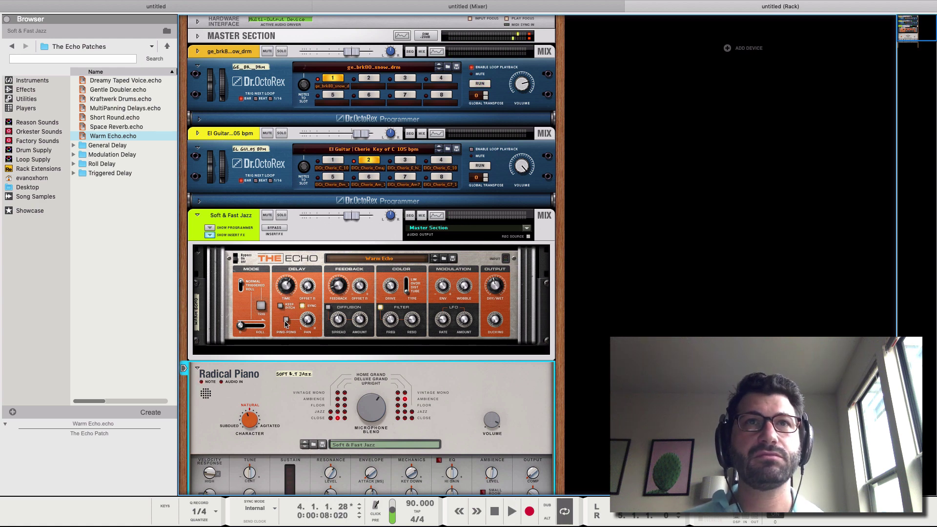
{"action": "left_click", "coordinate": [286, 320]}
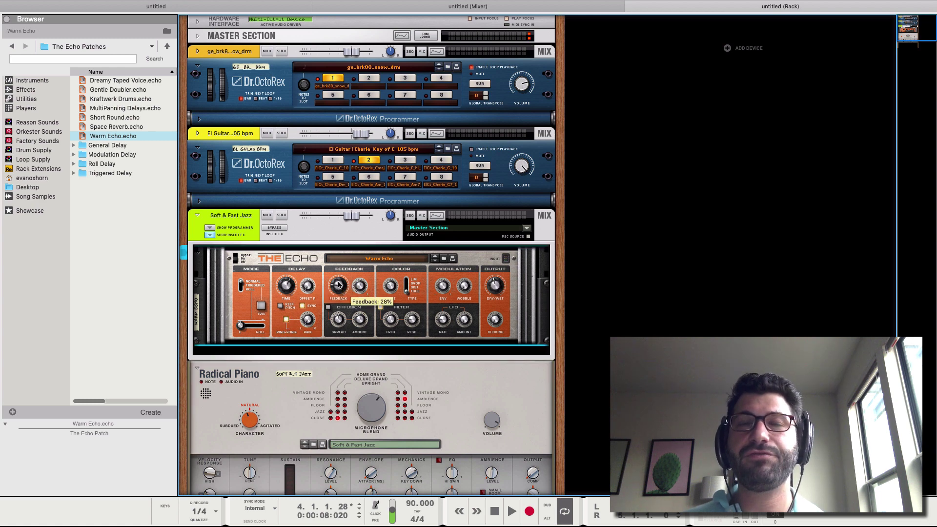
{"action": "left_click_drag", "start_coordinate": [352, 215], "coordinate": [353, 216]}
{"action": "key", "text": "space"}
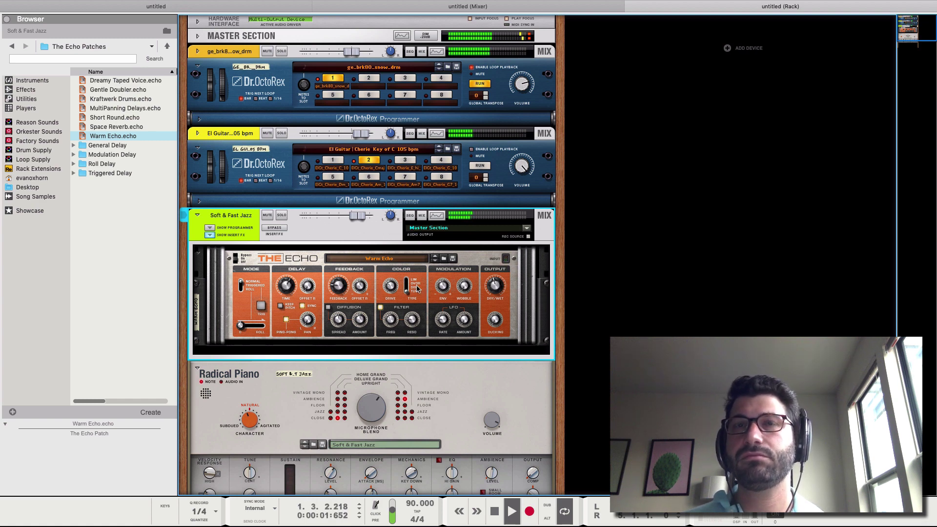
{"action": "left_click", "coordinate": [390, 289]}
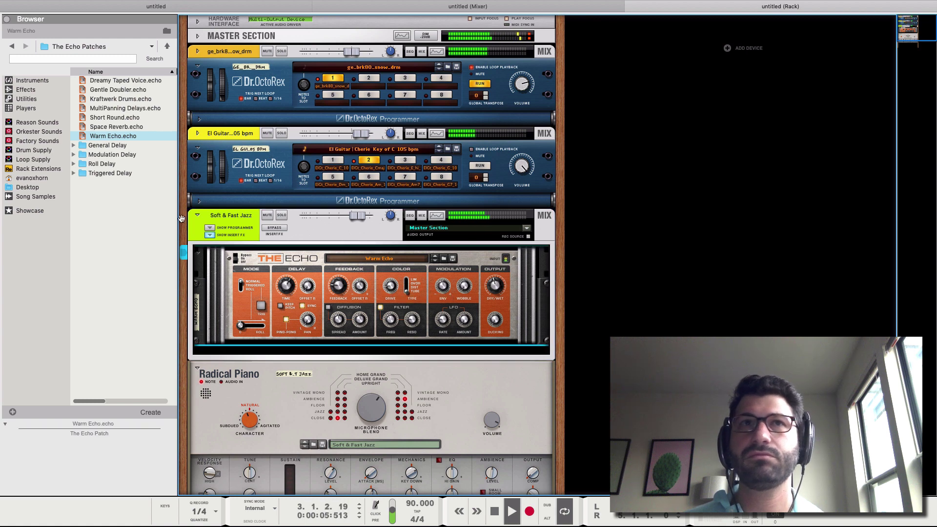
Fold up the Soft & Fast Jazz channel, open and dismiss the rack's add-device menu, and play
{"action": "left_click", "coordinate": [198, 215]}
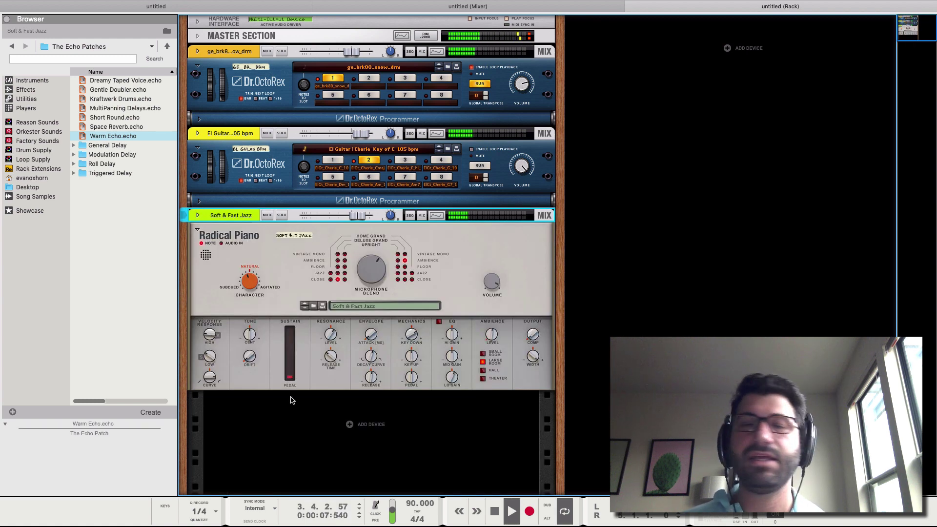
{"action": "right_click", "coordinate": [365, 419]}
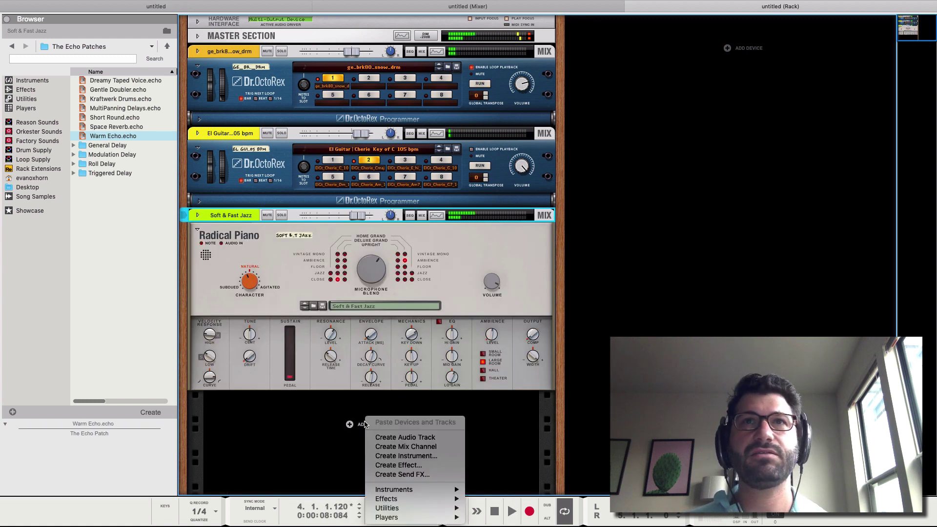
{"action": "left_click", "coordinate": [246, 285]}
{"action": "left_click", "coordinate": [247, 282]}
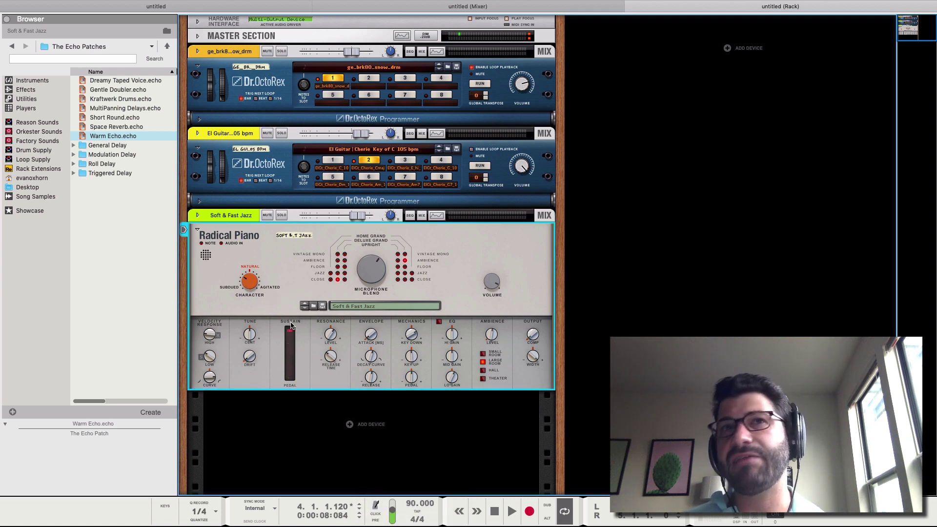
{"action": "key", "text": "space"}
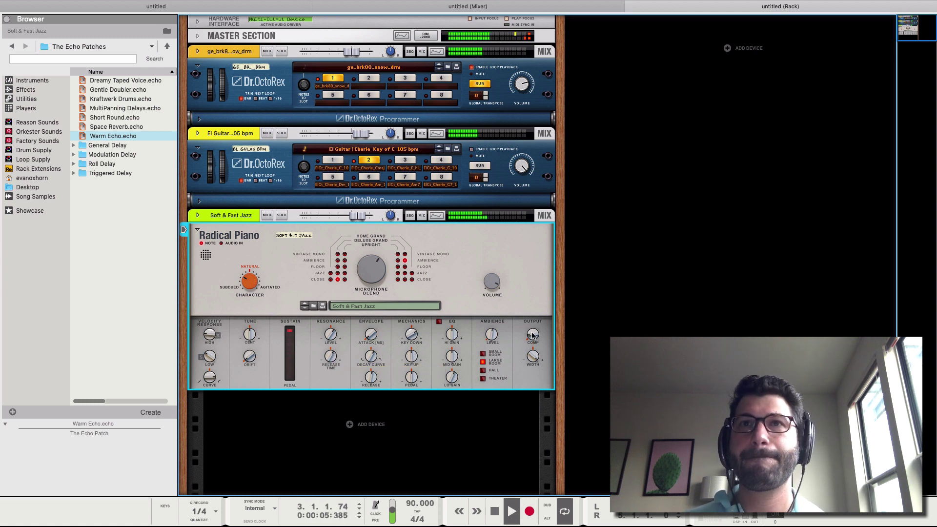
Add a Monotone Bass Synthesizer with the Bara bra bas patch, audition it, and show the sequencer lanes
{"action": "right_click", "coordinate": [370, 423]}
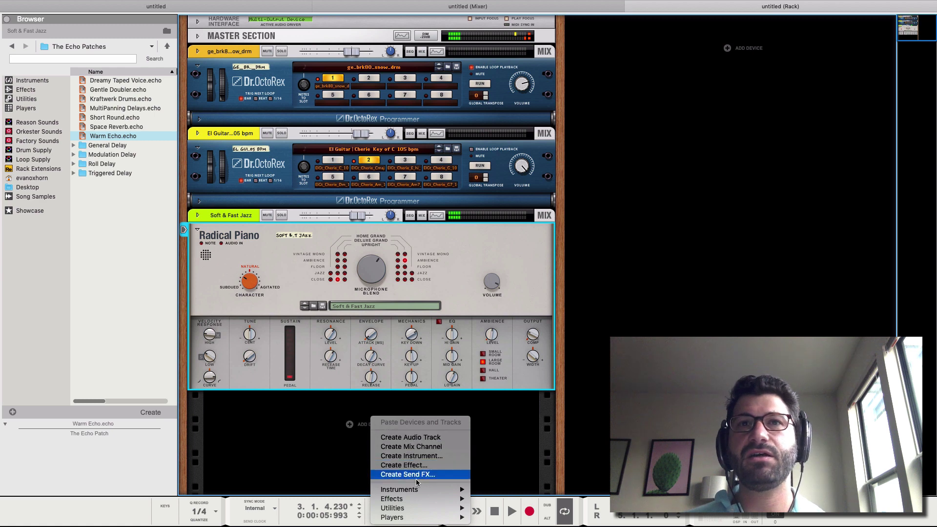
{"action": "mouse_move", "coordinate": [419, 489]}
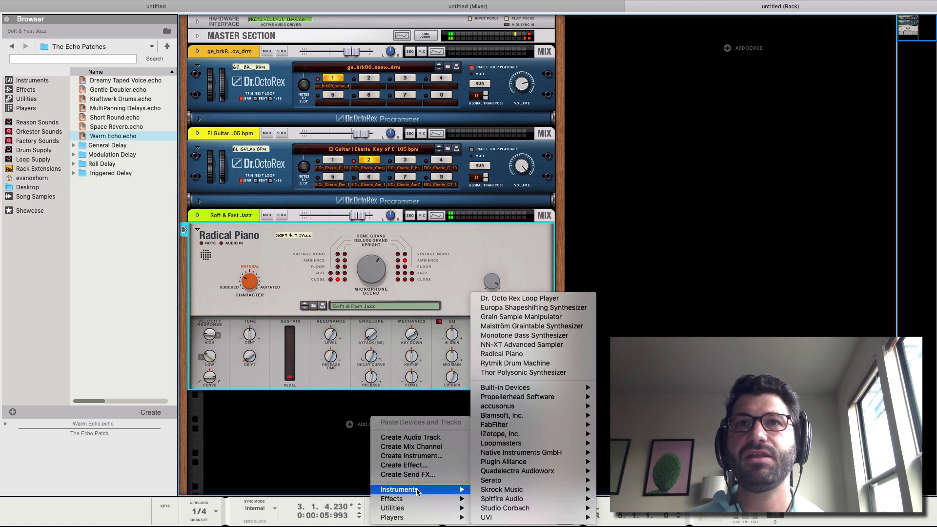
{"action": "left_click", "coordinate": [555, 335]}
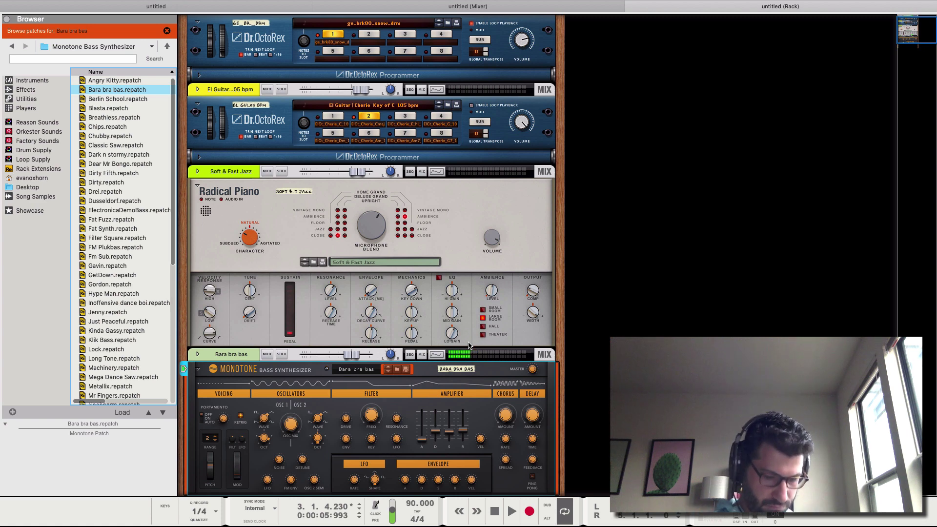
{"action": "key", "text": "space"}
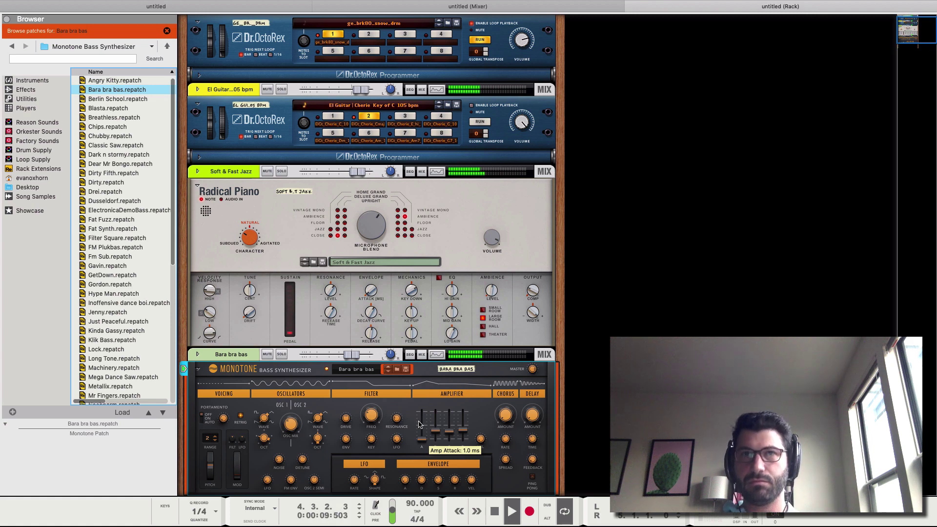
{"action": "key", "text": "space"}
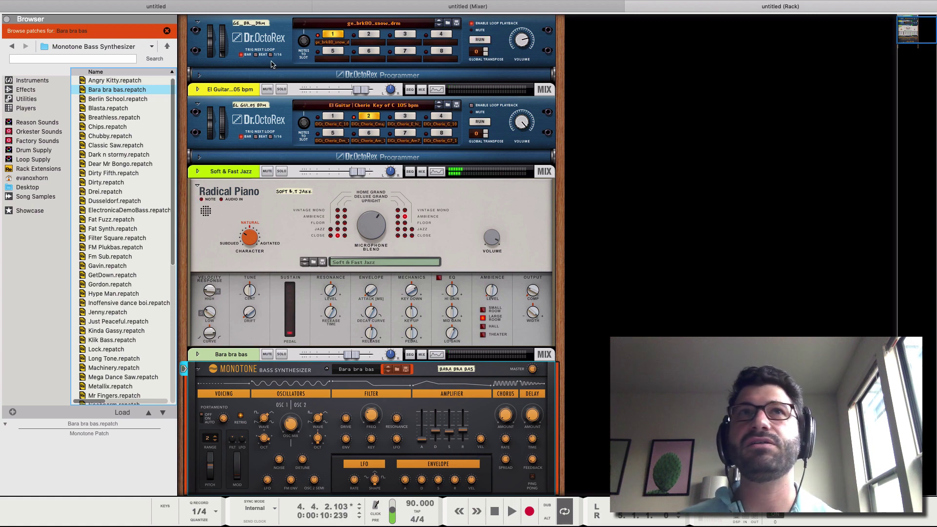
{"action": "key", "text": "F7"}
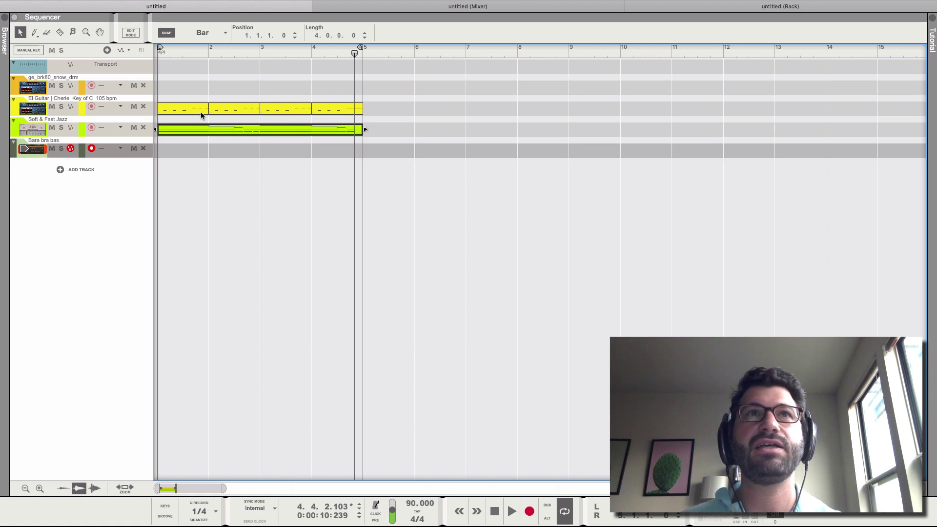
Copy the guitar's first bar onto the Bara bra bas track and set its notes to C2
{"action": "left_click", "coordinate": [193, 111]}
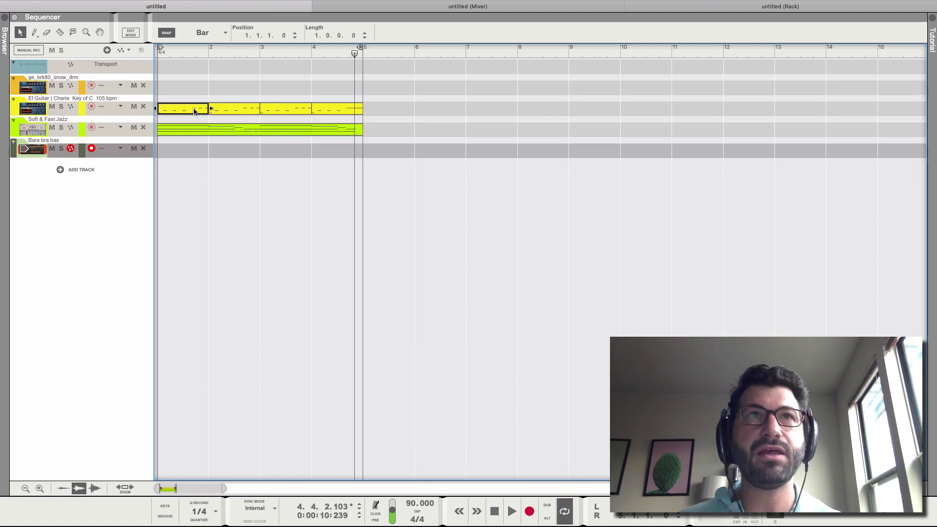
{"action": "left_click_drag", "start_coordinate": [194, 111], "coordinate": [197, 149]}
{"action": "double_click", "coordinate": [198, 150]}
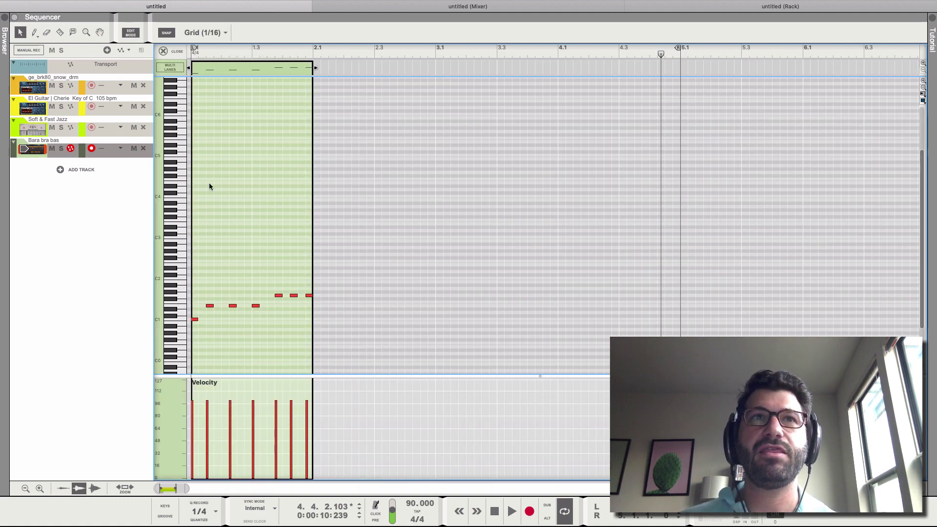
{"action": "left_click_drag", "start_coordinate": [396, 259], "coordinate": [209, 322]}
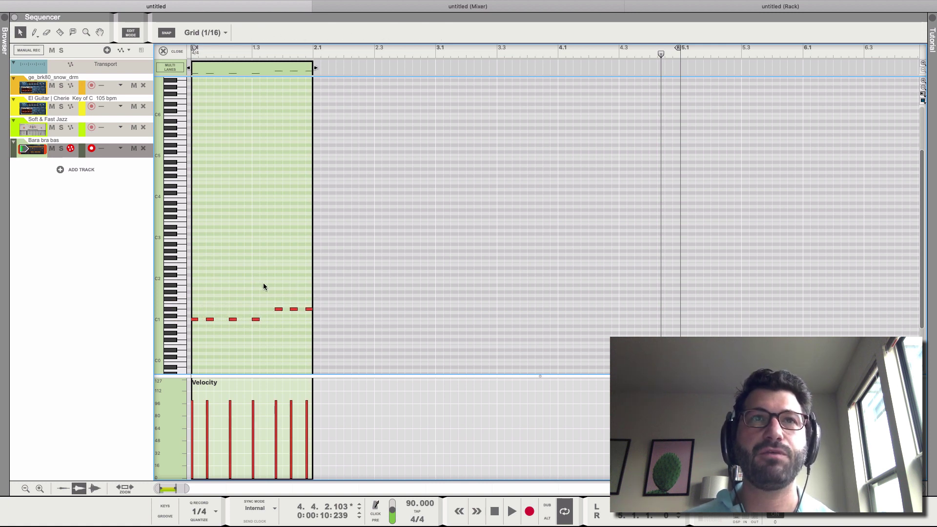
{"action": "left_click_drag", "start_coordinate": [266, 287], "coordinate": [276, 321]}
{"action": "left_click_drag", "start_coordinate": [349, 303], "coordinate": [189, 348]}
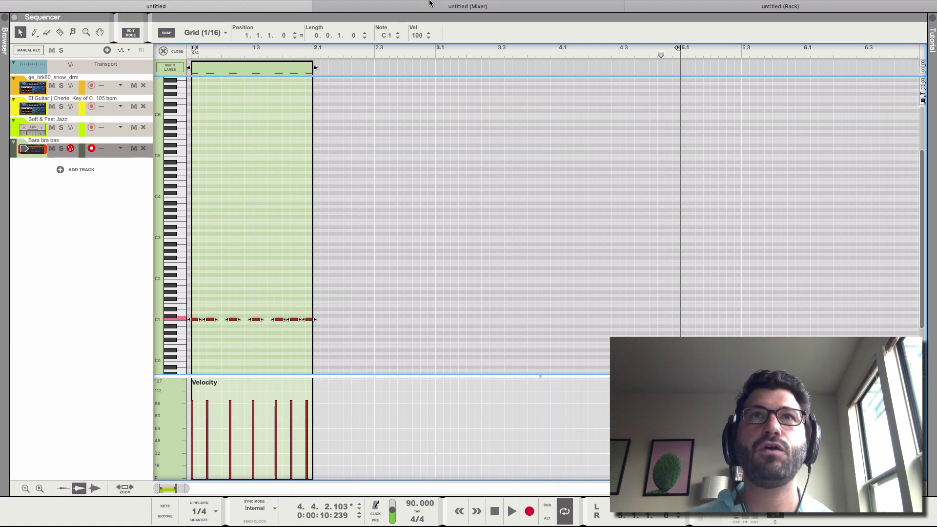
{"action": "left_click", "coordinate": [387, 38]}
{"action": "type", "text": "C2"}
{"action": "key", "text": "Return"}
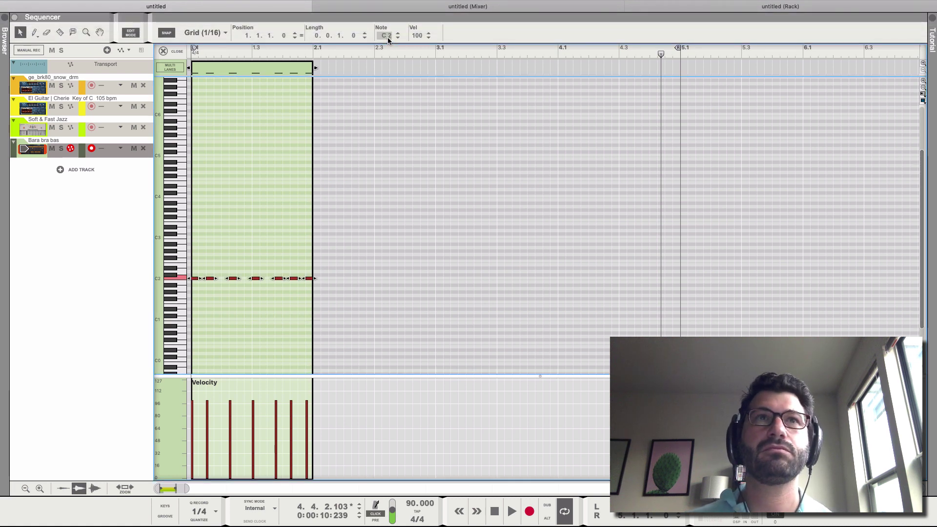
{"action": "key", "text": "Return"}
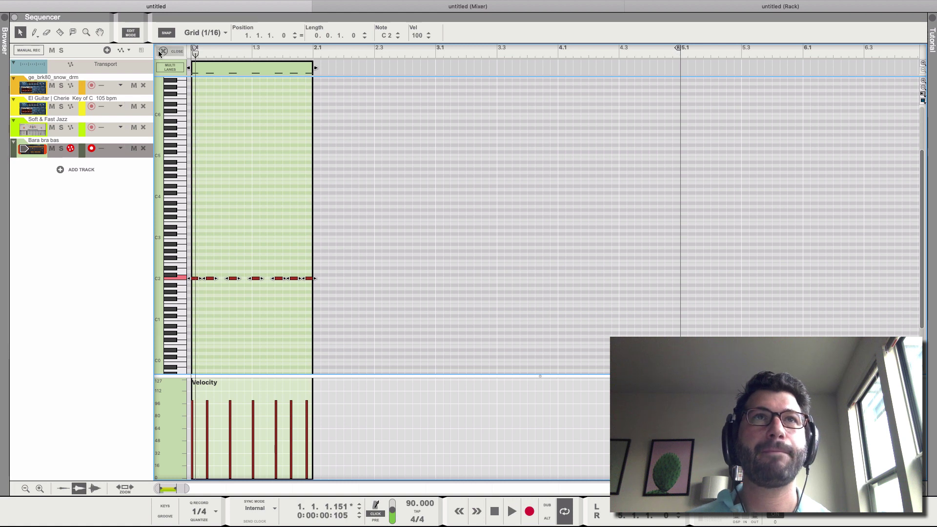
Raise the second bass note to C3 and preview the bass line
{"action": "left_click", "coordinate": [205, 55]}
{"action": "key", "text": "space"}
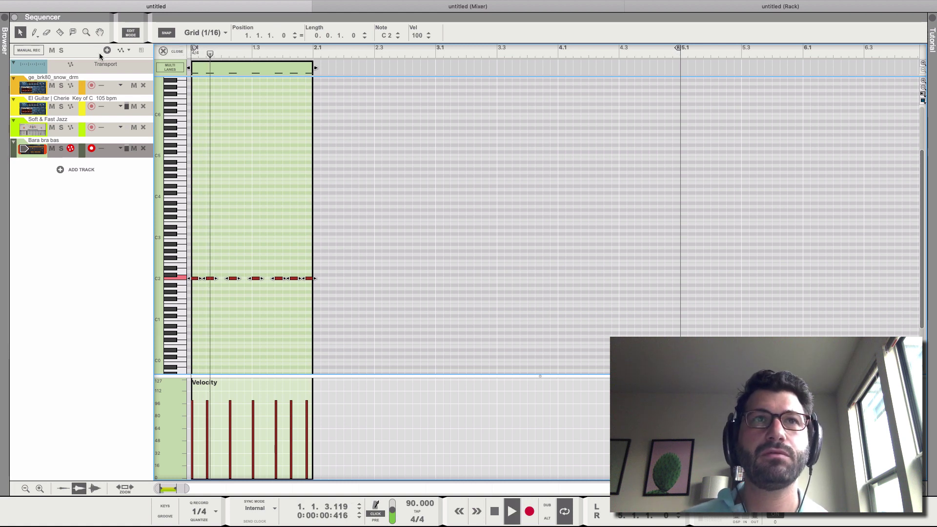
{"action": "key", "text": "space"}
{"action": "left_click", "coordinate": [325, 308]}
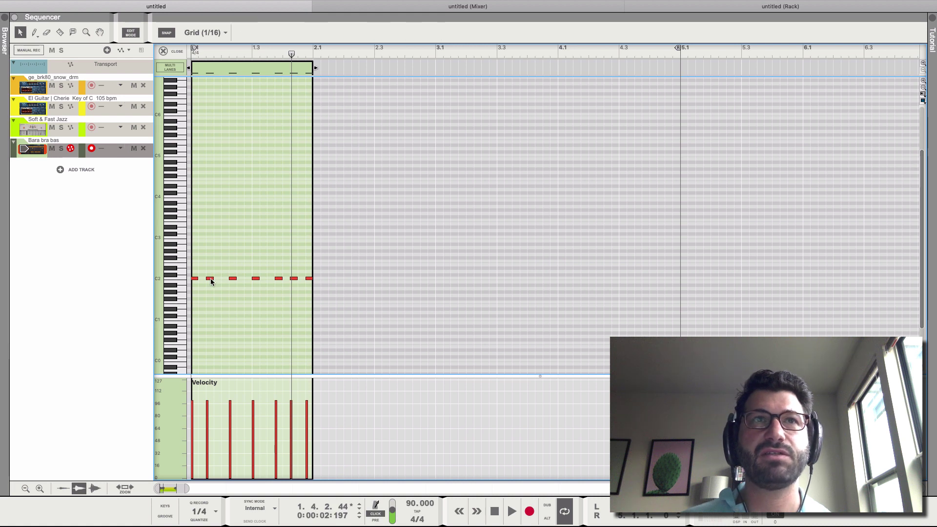
{"action": "left_click_drag", "start_coordinate": [211, 281], "coordinate": [213, 239]}
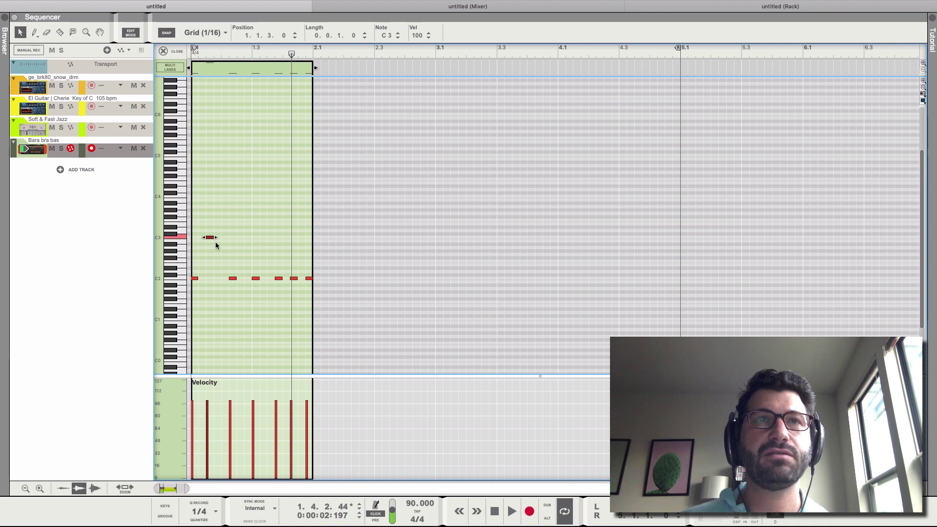
{"action": "key", "text": "space"}
{"action": "key", "text": "space"}
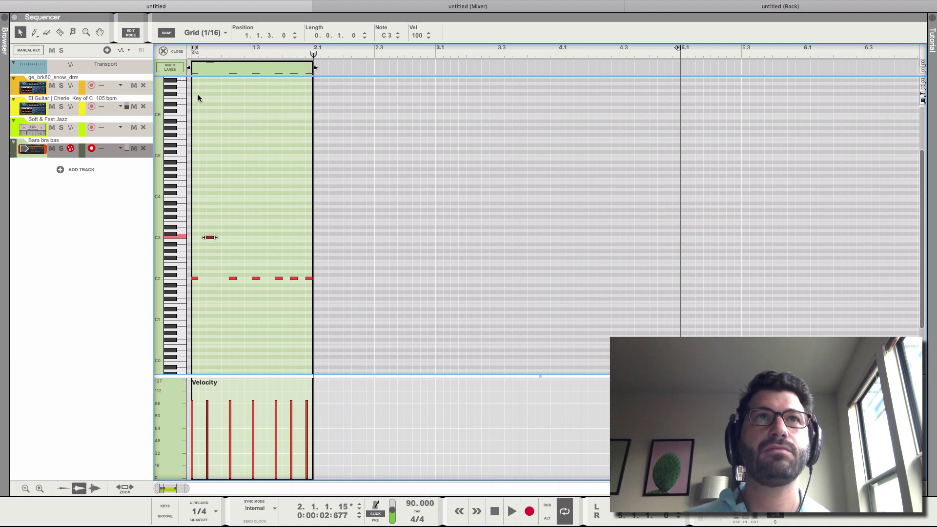
Loop playback over the one-bar bass clip and raise a closing C2 note to D2
{"action": "right_click", "coordinate": [236, 72]}
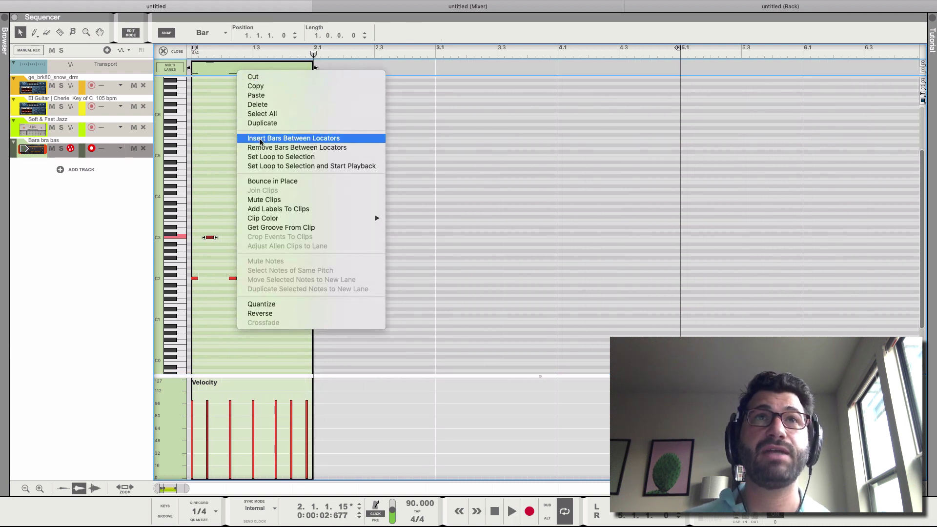
{"action": "left_click", "coordinate": [262, 166]}
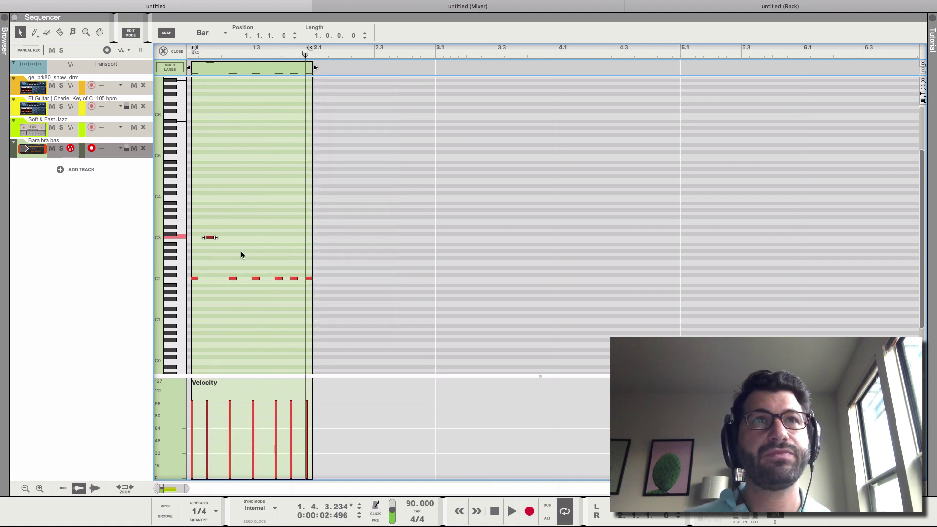
{"action": "left_click", "coordinate": [512, 511]}
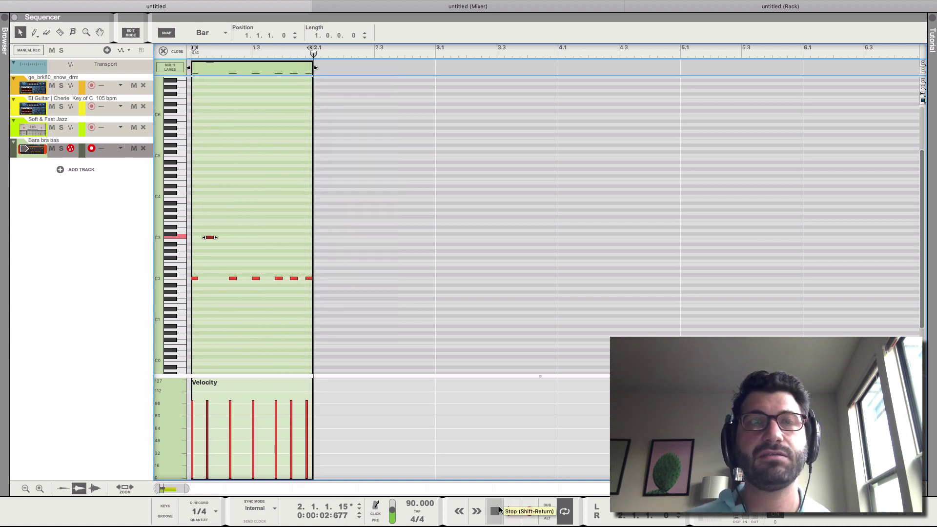
{"action": "key", "text": "space"}
{"action": "left_click", "coordinate": [495, 511]}
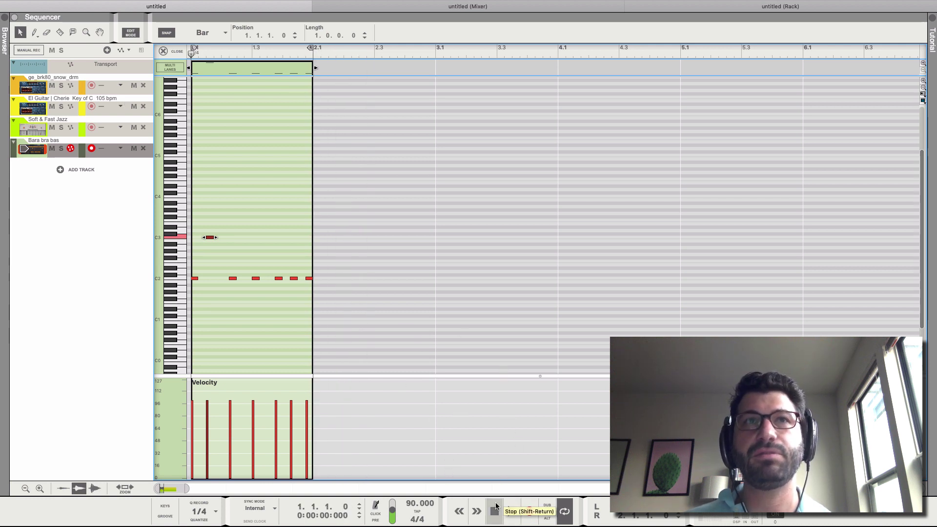
{"action": "left_click", "coordinate": [512, 511]}
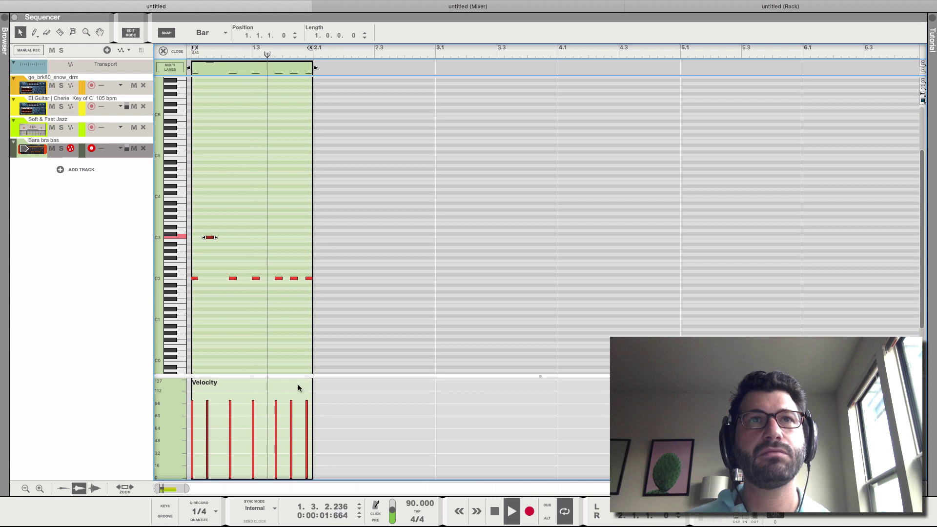
{"action": "key", "text": "space"}
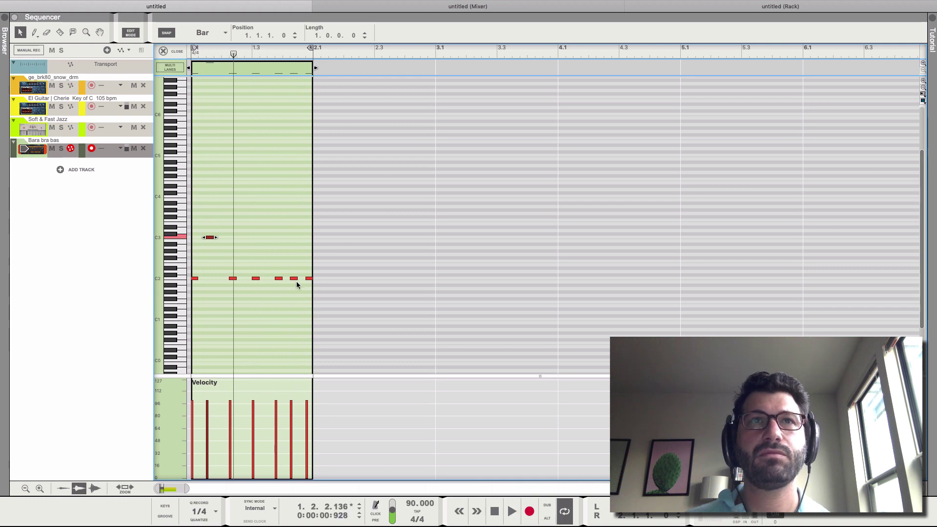
{"action": "mouse_move", "coordinate": [294, 279]}
{"action": "left_mouse_down"}
{"action": "mouse_move", "coordinate": [308, 278]}
{"action": "mouse_move", "coordinate": [307, 267]}
{"action": "left_mouse_up"}
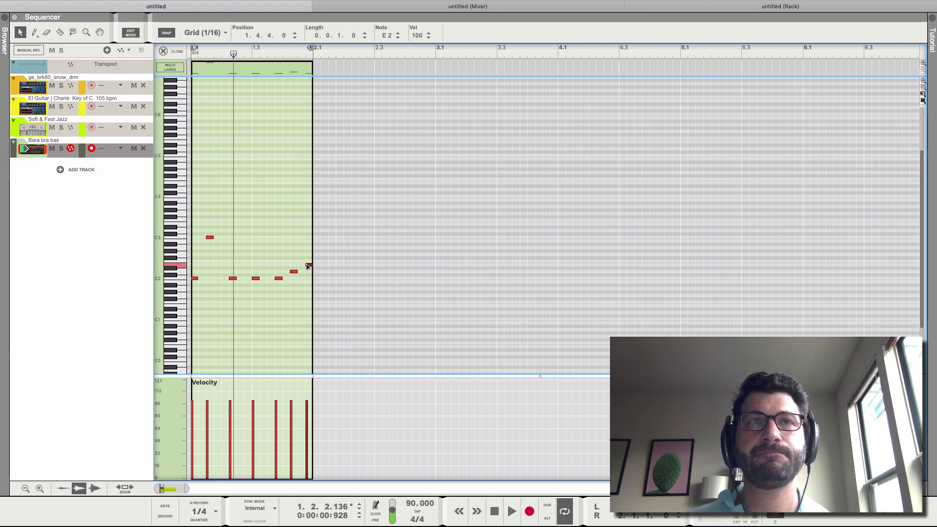
{"action": "key", "text": "space"}
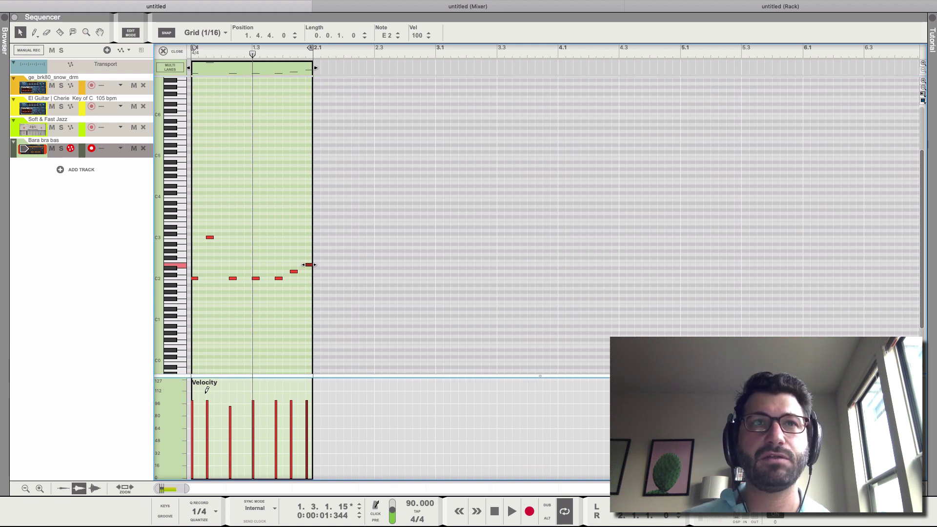
Draw a higher velocity for the second bass note and play back the line
{"action": "left_click", "coordinate": [208, 392]}
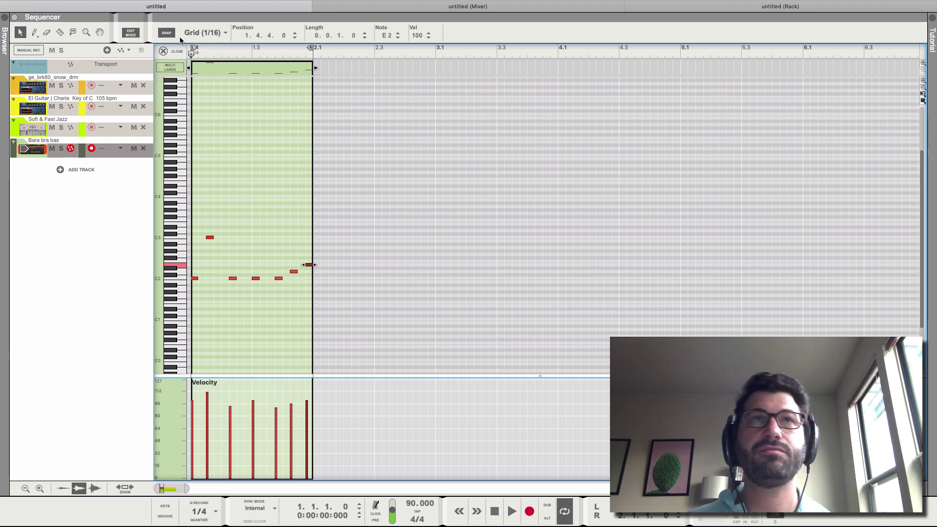
{"action": "key", "text": "space"}
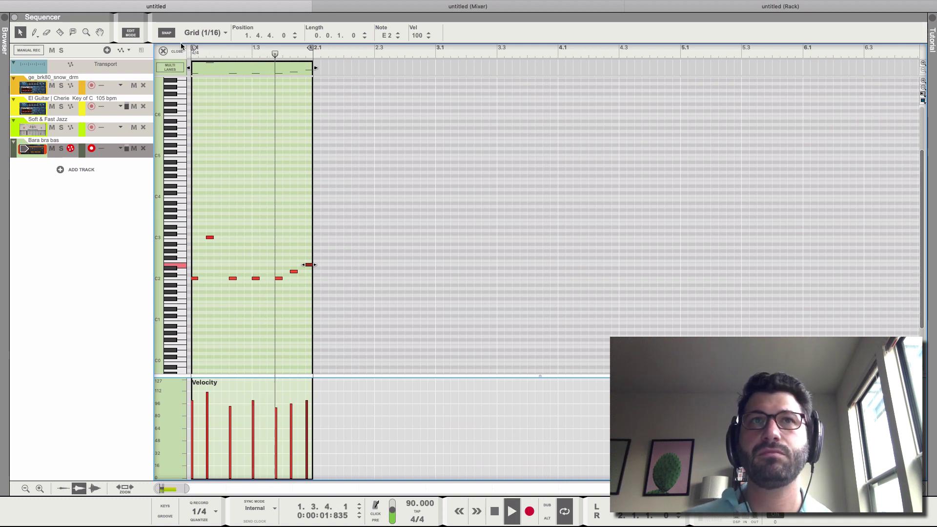
Try Klik Bass, then load the Lock patch onto the Monotone bass synth and stop playback
{"action": "left_click", "coordinate": [659, 6]}
{"action": "scroll", "coordinate": [452, 341], "scroll_direction": "down", "scroll_amount": 1}
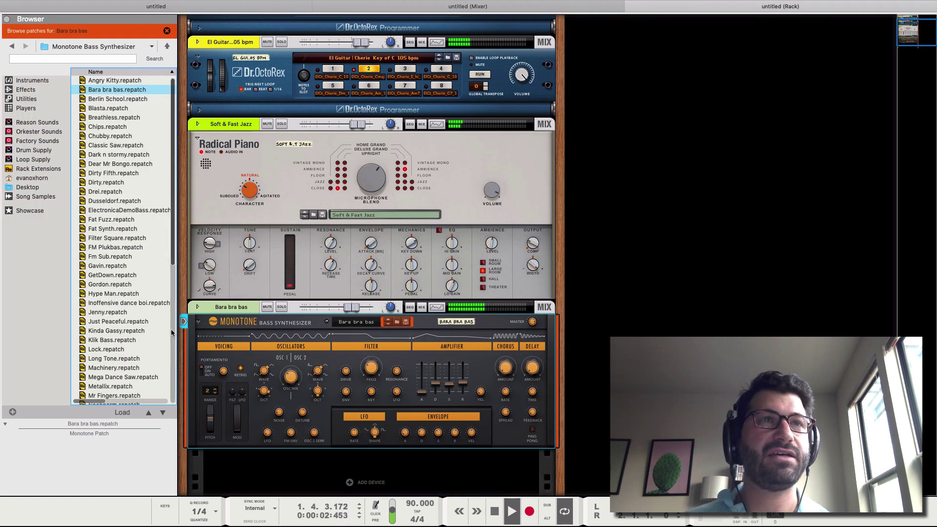
{"action": "left_click", "coordinate": [124, 342]}
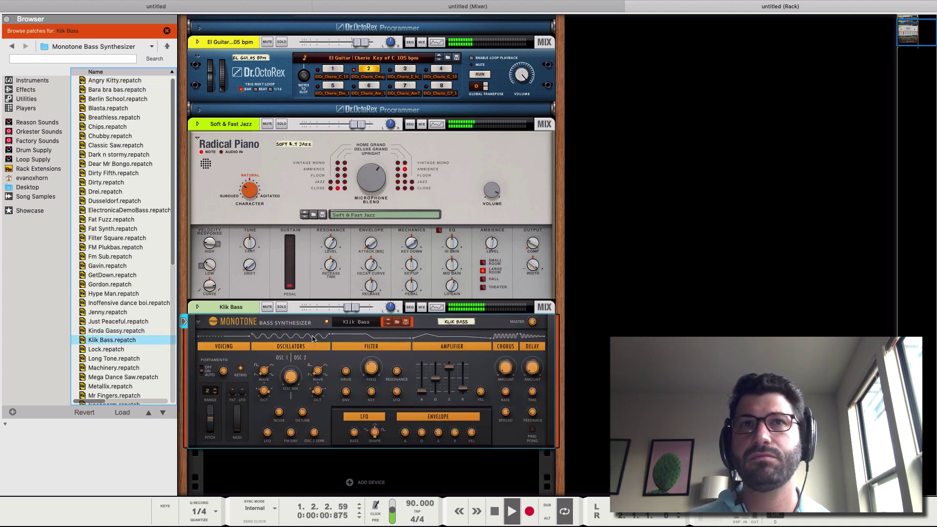
{"action": "left_click", "coordinate": [389, 325]}
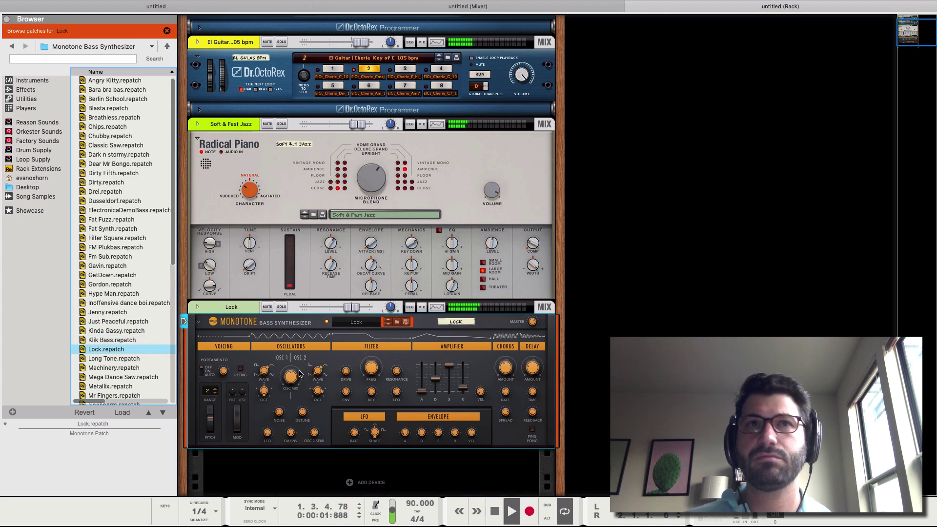
{"action": "left_click", "coordinate": [256, 375]}
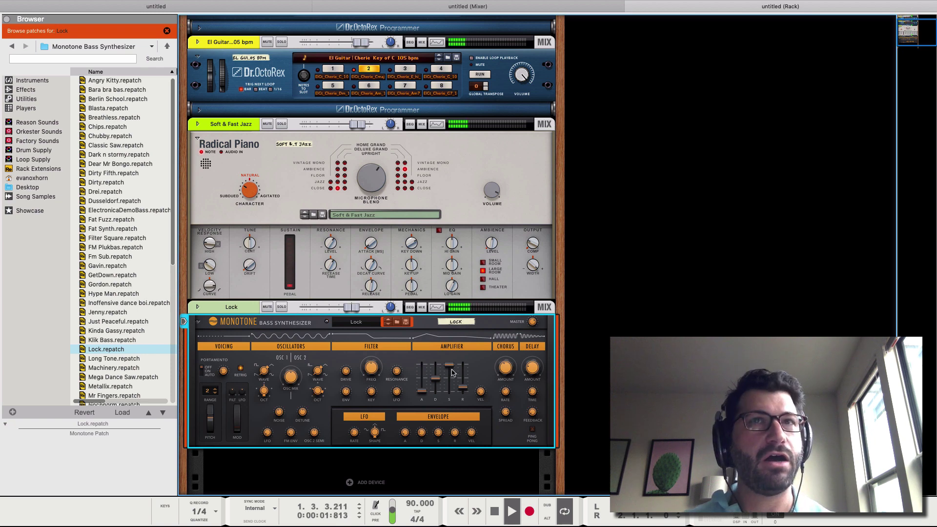
{"action": "key", "text": "space"}
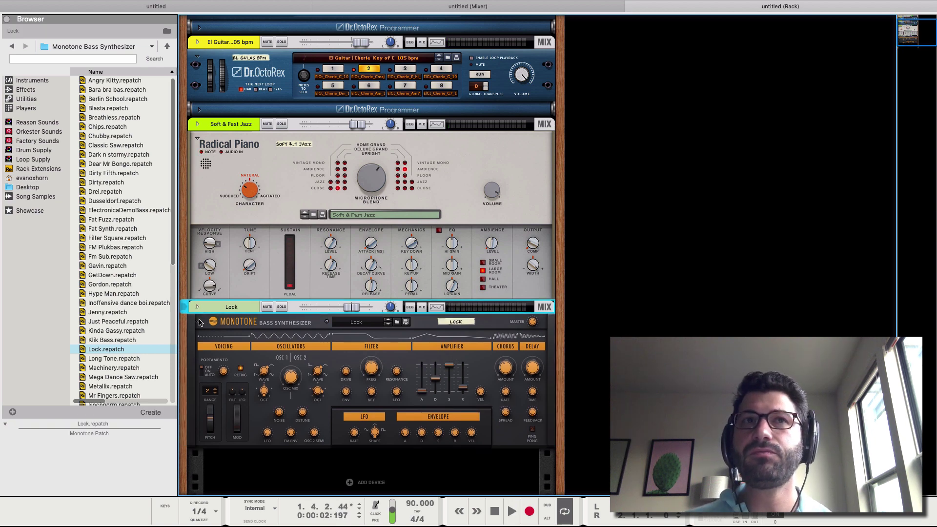
Fold the Monotone bass synth and add an NN-XT Advanced Sampler to the rack
{"action": "left_click", "coordinate": [198, 318]}
{"action": "scroll", "coordinate": [616, 282], "scroll_direction": "up", "scroll_amount": 1}
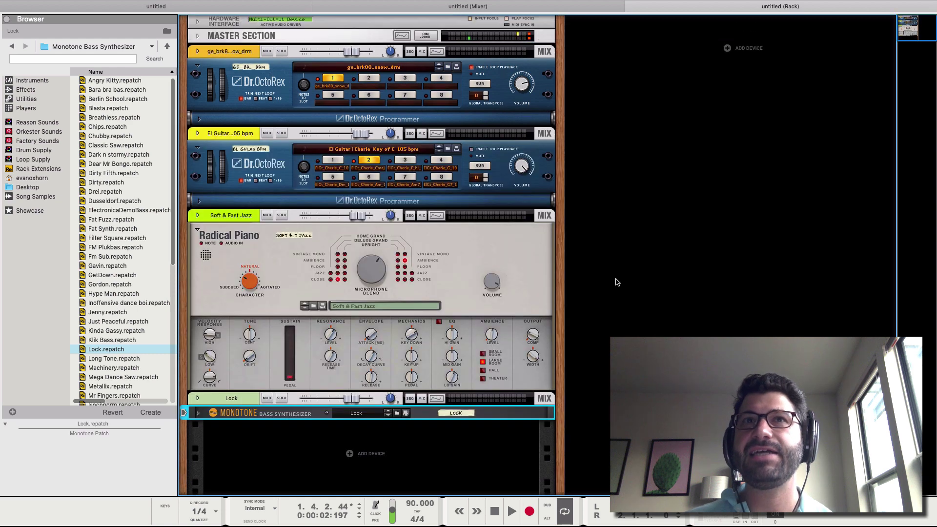
{"action": "left_click", "coordinate": [733, 51]}
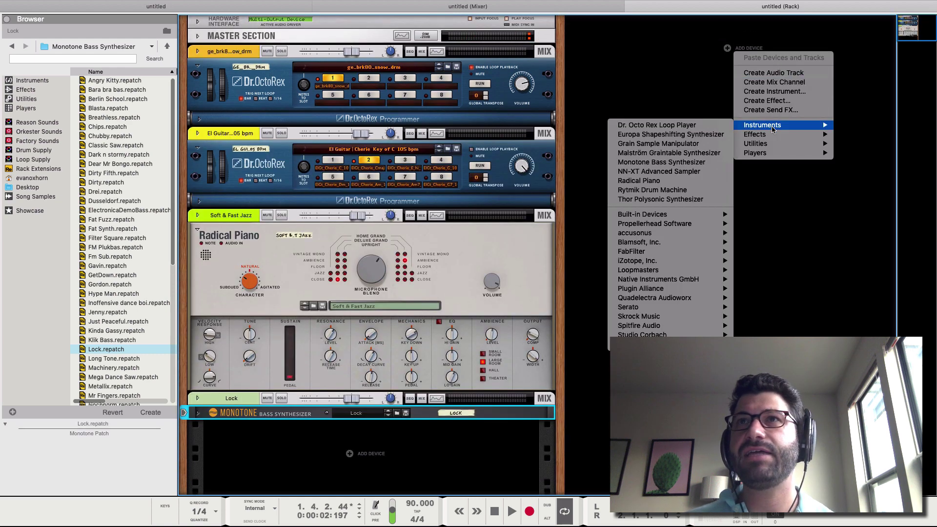
{"action": "mouse_move", "coordinate": [768, 127]}
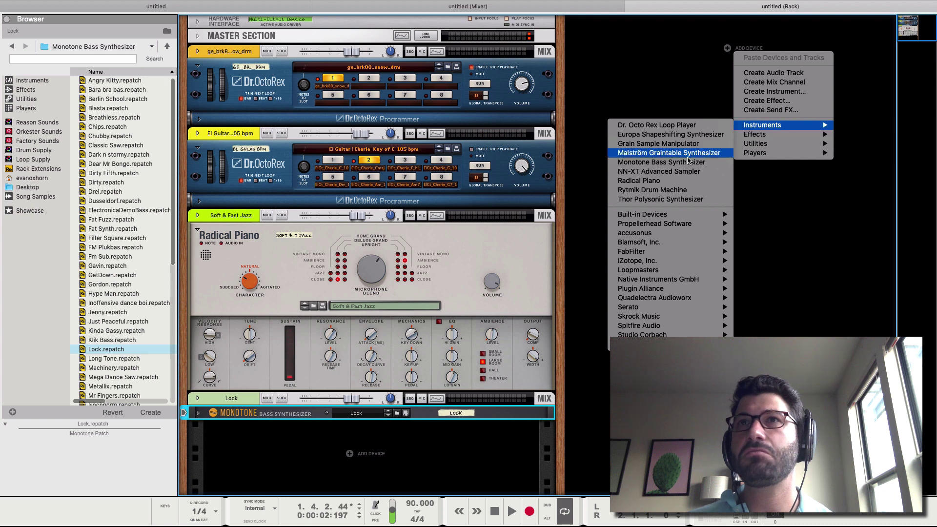
{"action": "left_click", "coordinate": [676, 172]}
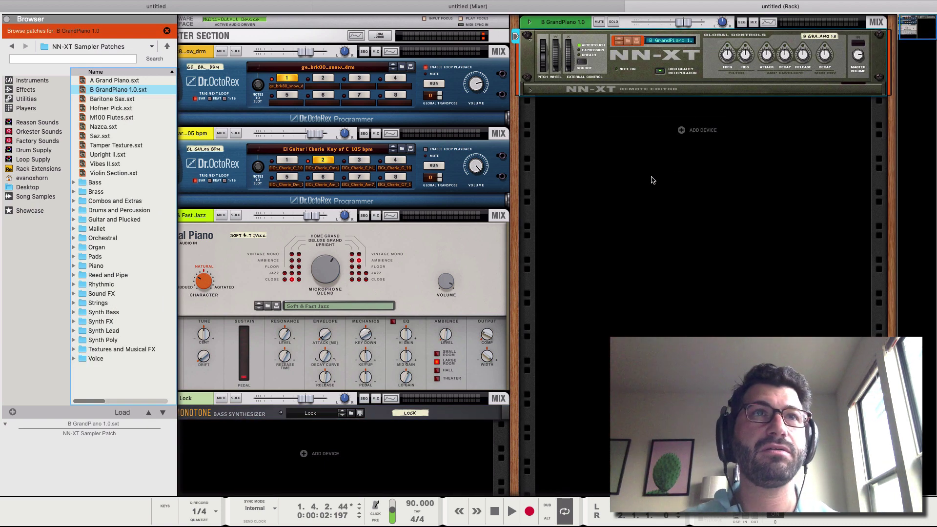
Load VIBRAPHONE from the Mallet folder after trying Vibes II, then audition it
{"action": "double_click", "coordinate": [105, 231]}
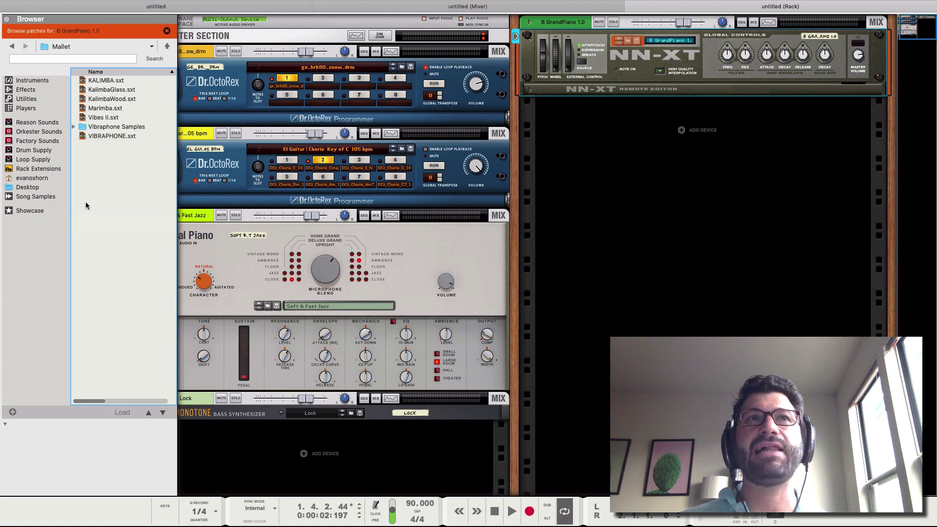
{"action": "left_click", "coordinate": [121, 119]}
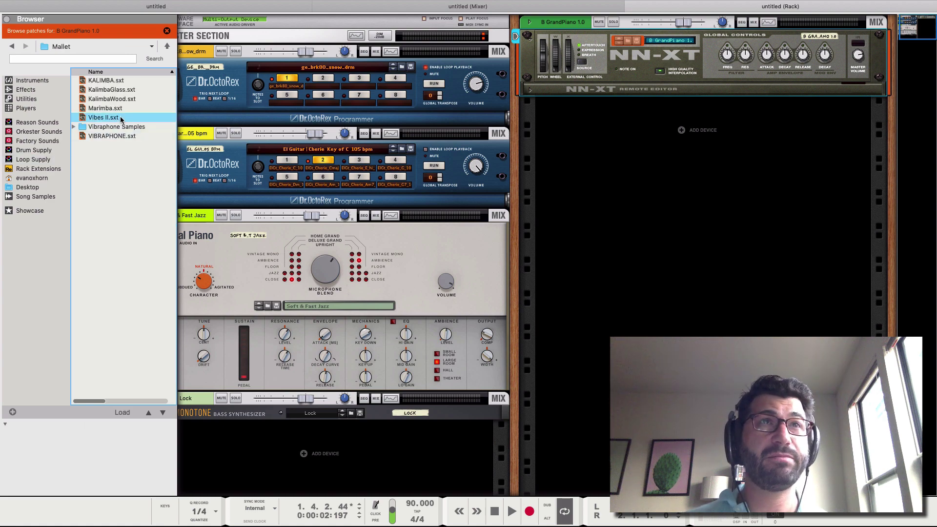
{"action": "left_click", "coordinate": [594, 59]}
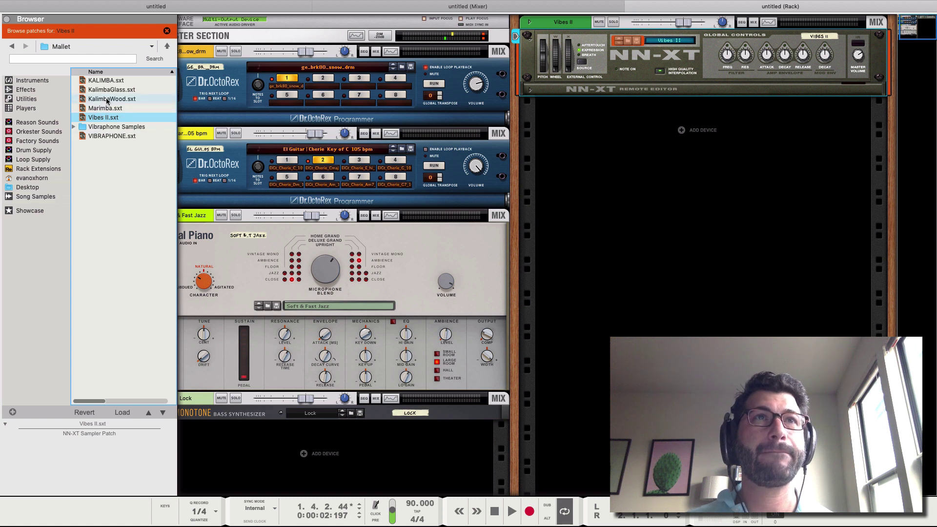
{"action": "left_click", "coordinate": [110, 137]}
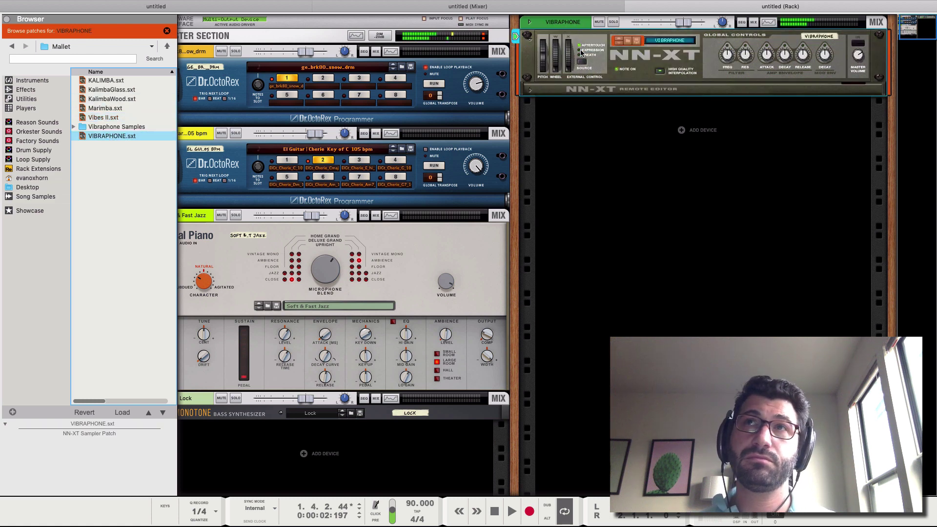
{"action": "key", "text": "space"}
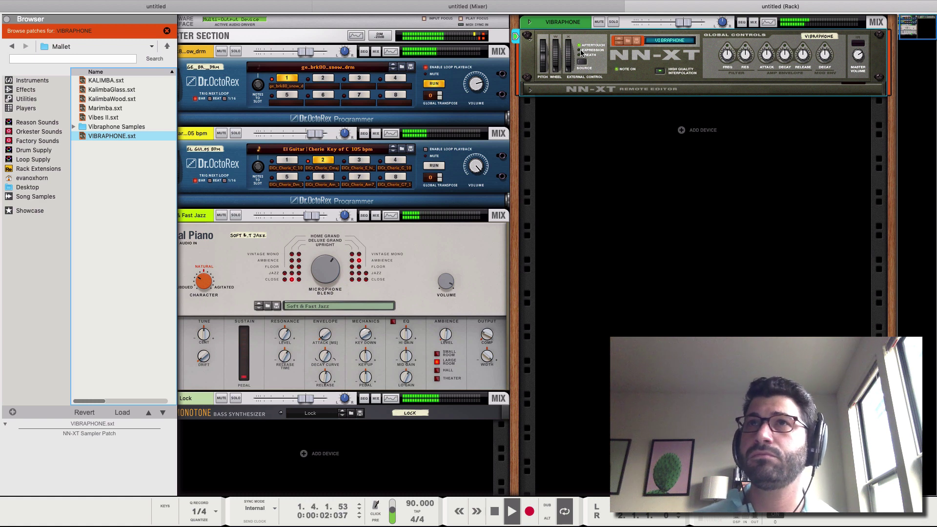
{"action": "key", "text": "space"}
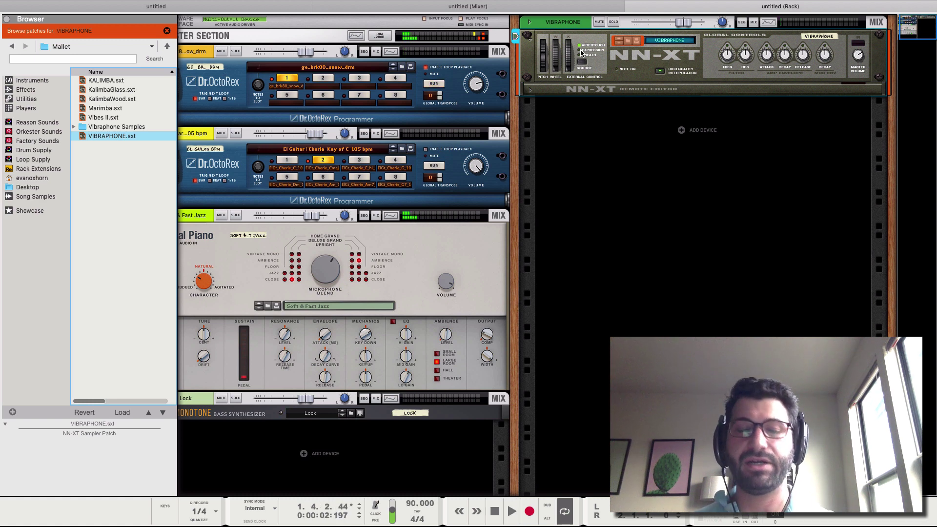
Record a short vibraphone take at bar 1 with click and precount, then end the loop at bar 5
{"action": "left_click", "coordinate": [283, 22]}
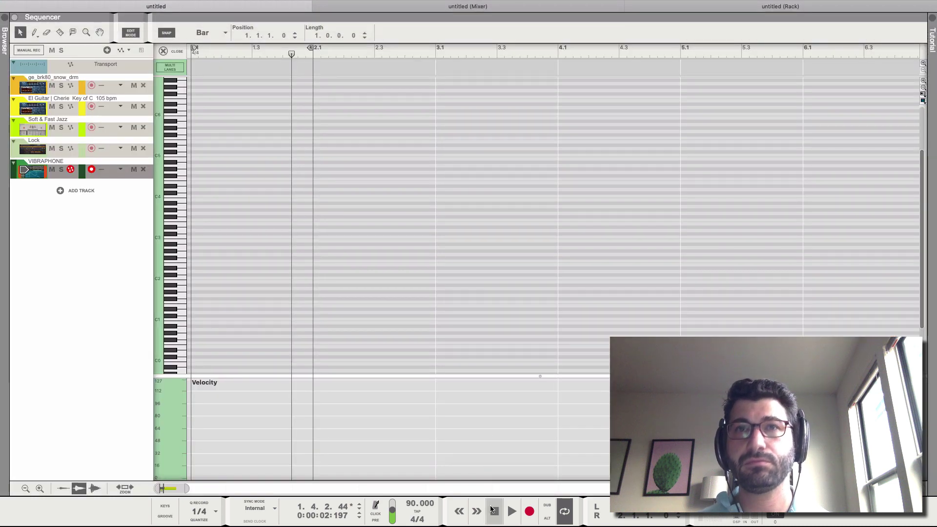
{"action": "left_click", "coordinate": [494, 511]}
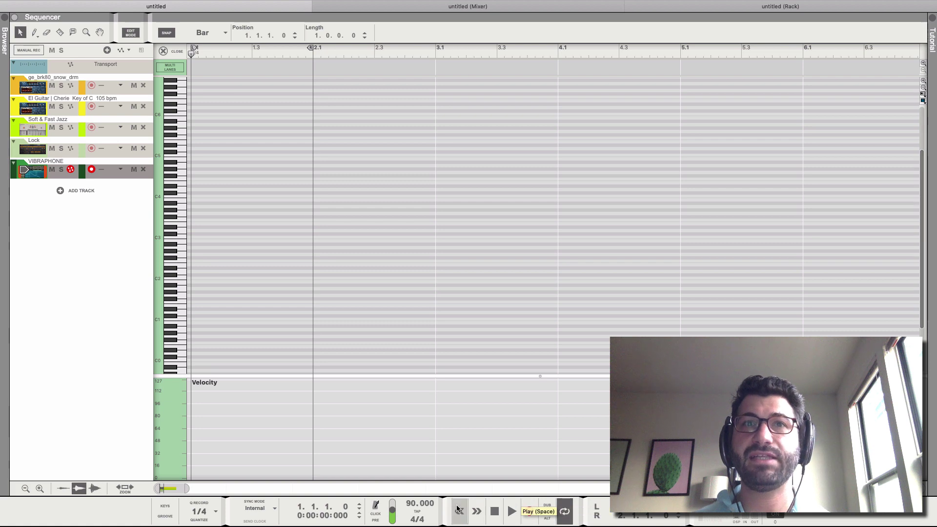
{"action": "left_click", "coordinate": [377, 515]}
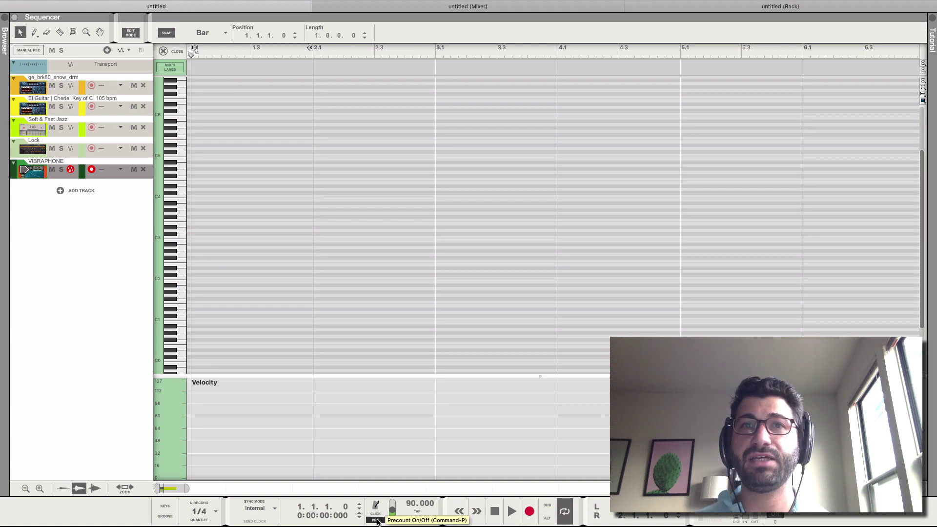
{"action": "left_click", "coordinate": [379, 521]}
{"action": "left_click", "coordinate": [527, 511]}
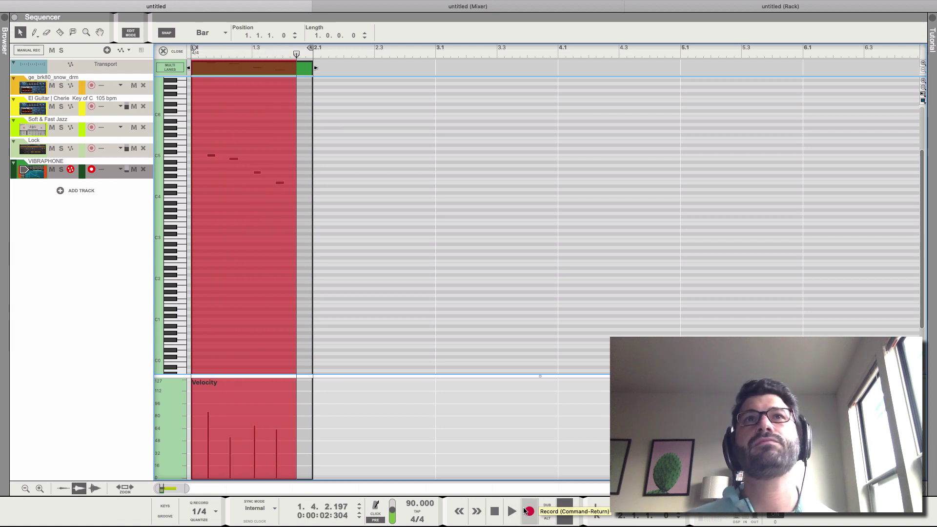
{"action": "left_click", "coordinate": [495, 511]}
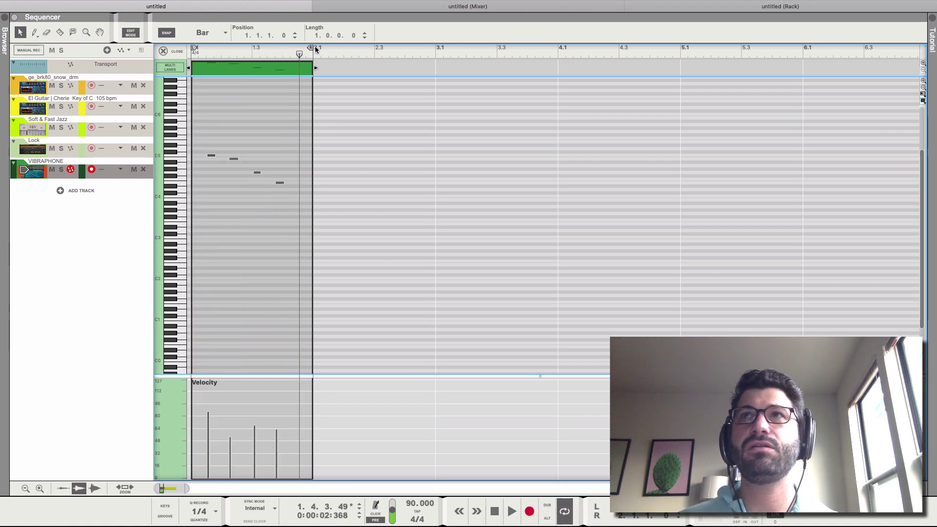
{"action": "key", "text": "super+e"}
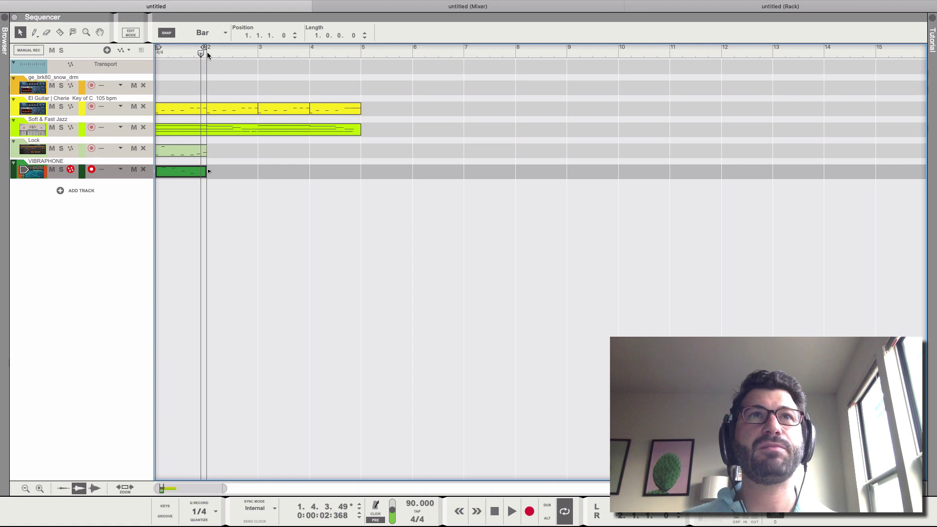
{"action": "left_click_drag", "start_coordinate": [208, 52], "coordinate": [357, 67]}
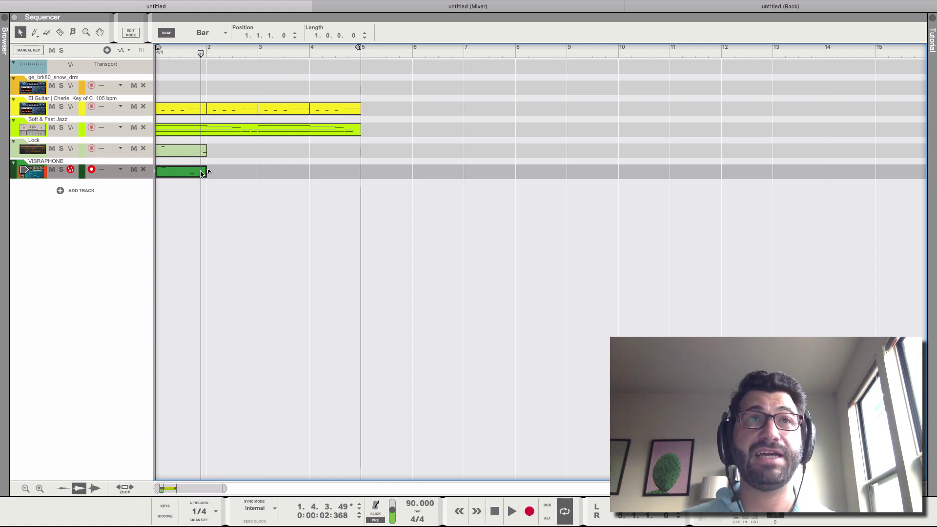
Delete the short vibraphone clip, repeat the Lock bass clip across bars 1–4, and rewind
{"action": "key", "text": "Delete"}
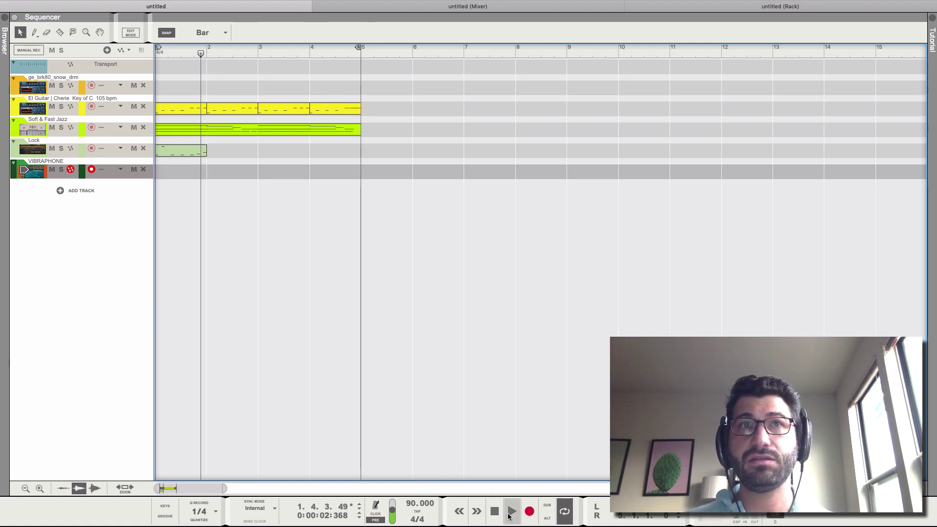
{"action": "left_click", "coordinate": [170, 153]}
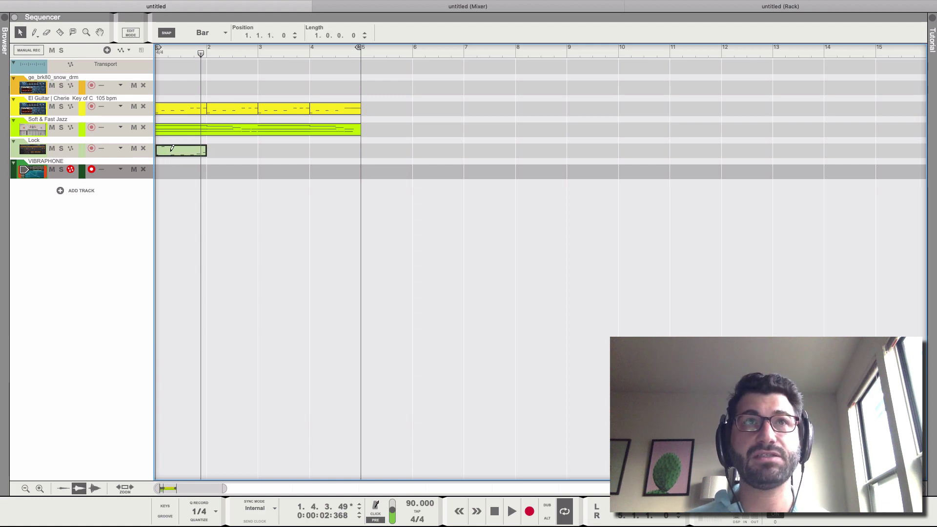
{"action": "key", "text": "ctrl+d"}
{"action": "key", "text": "ctrl+d"}
{"action": "key", "text": "ctrl+d"}
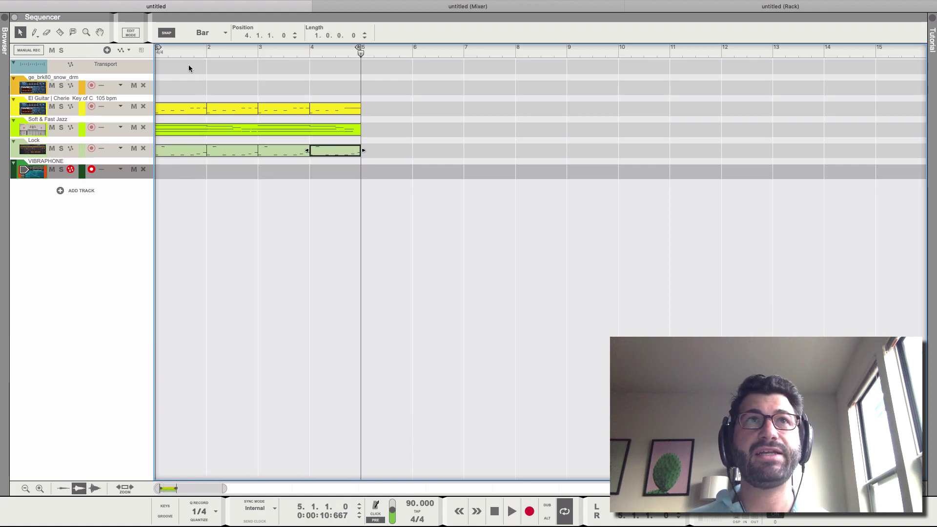
{"action": "key", "text": "Return"}
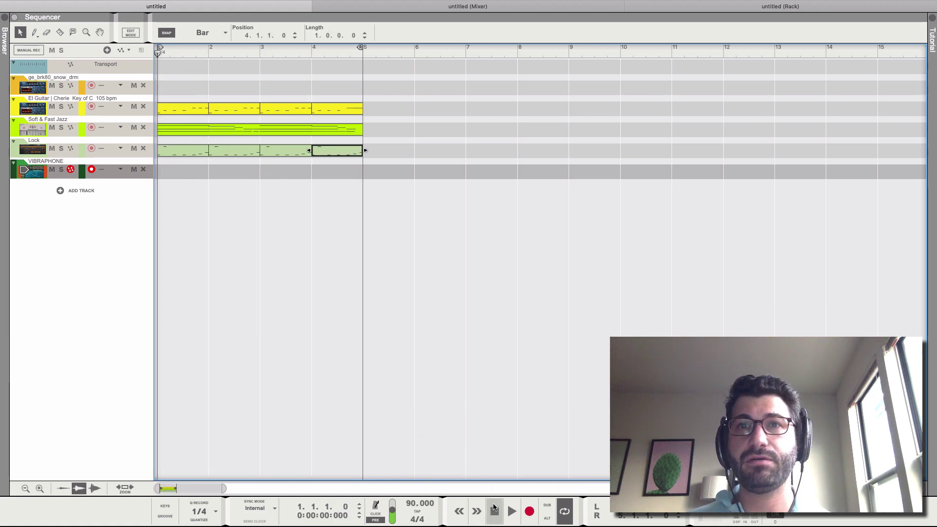
Arm recording, rewind to bar 1, and start recording the four-bar vibraphone melody
{"action": "key", "text": "ctrl+Return"}
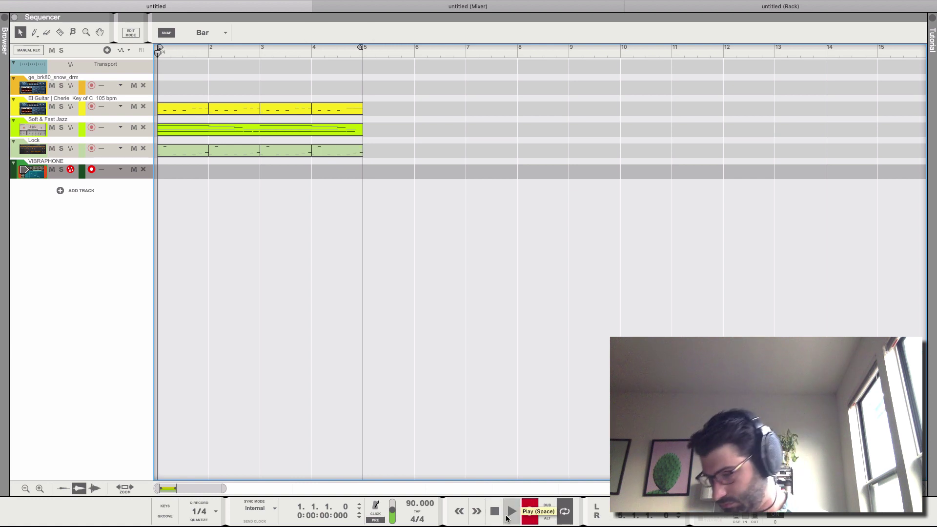
{"action": "left_click", "coordinate": [507, 518]}
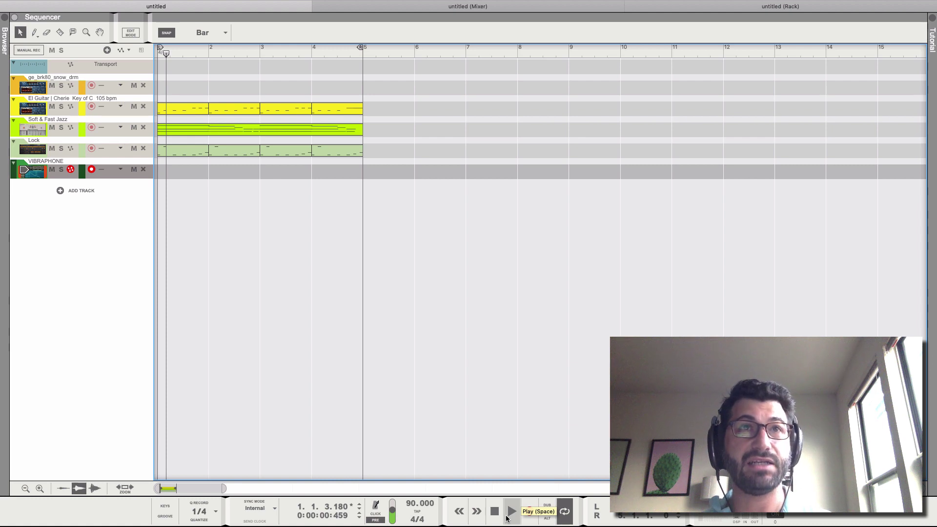
{"action": "key", "text": "space"}
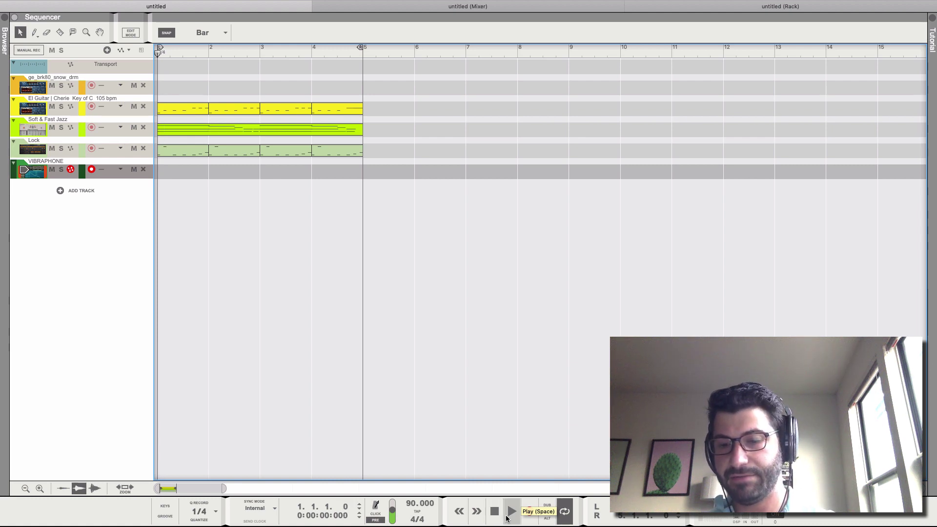
{"action": "key", "text": "super+Return"}
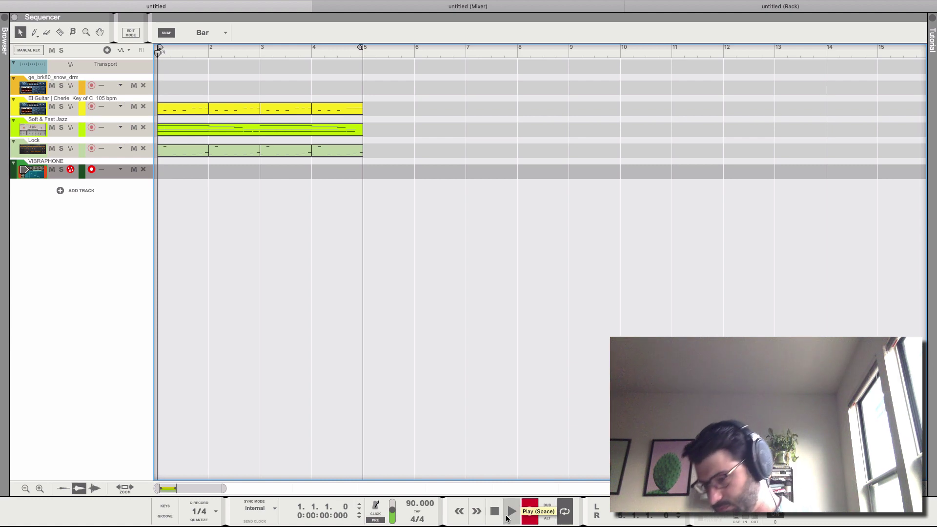
{"action": "key", "text": "space"}
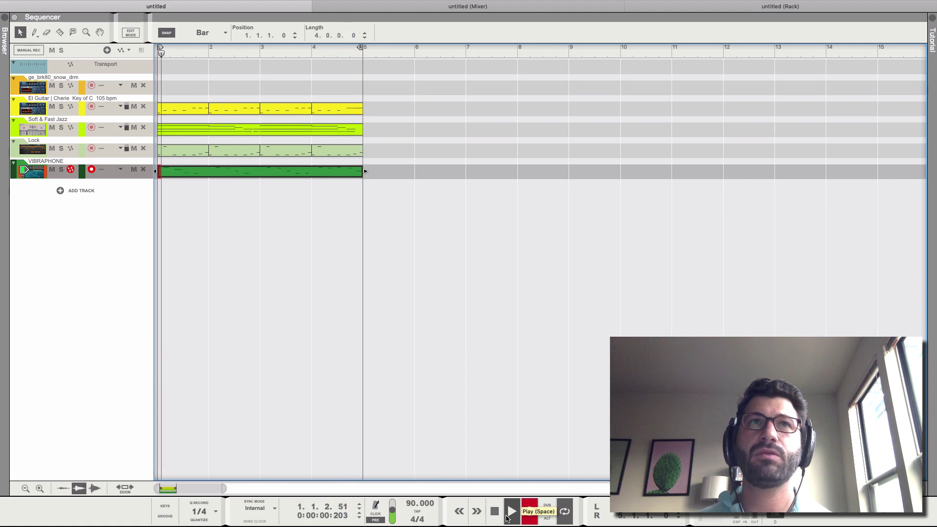
Stop recording, split the vibraphone clip at bar 2, and delete its first-bar piece
{"action": "key", "text": "space"}
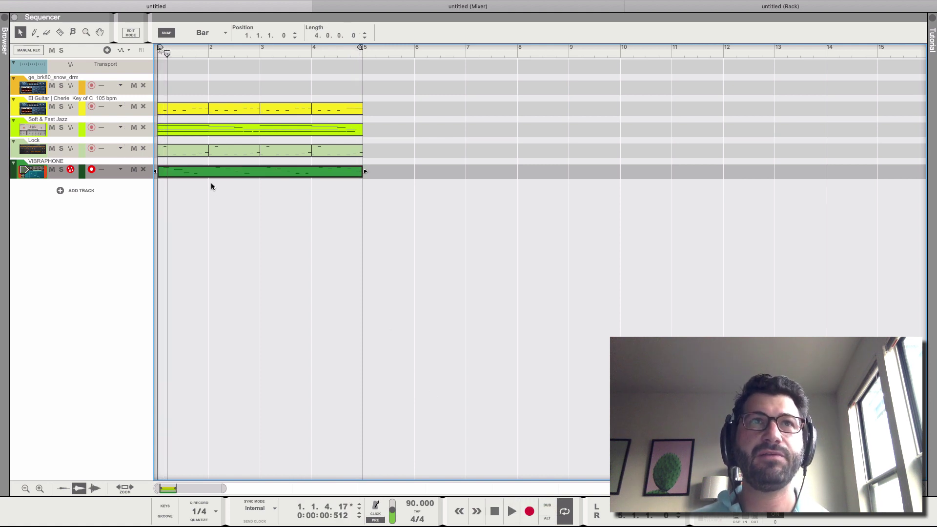
{"action": "left_click", "coordinate": [59, 32]}
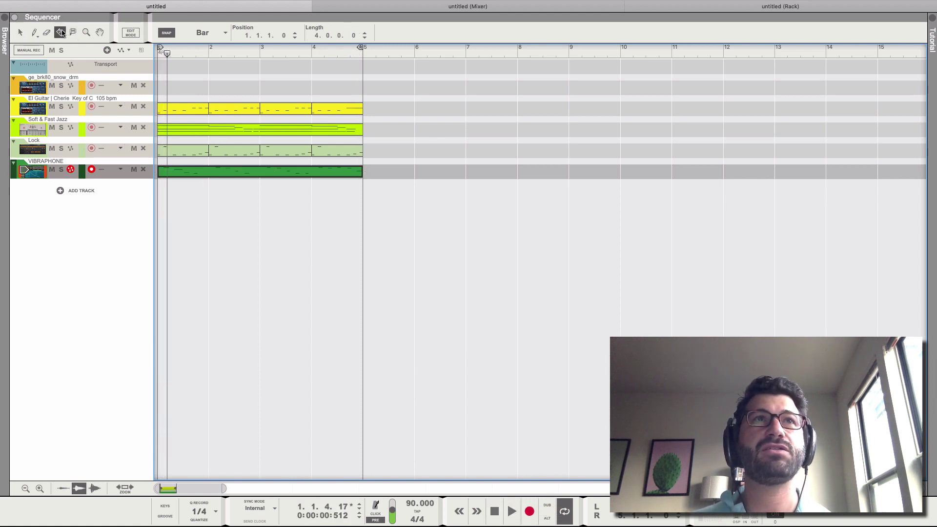
{"action": "left_click", "coordinate": [210, 175]}
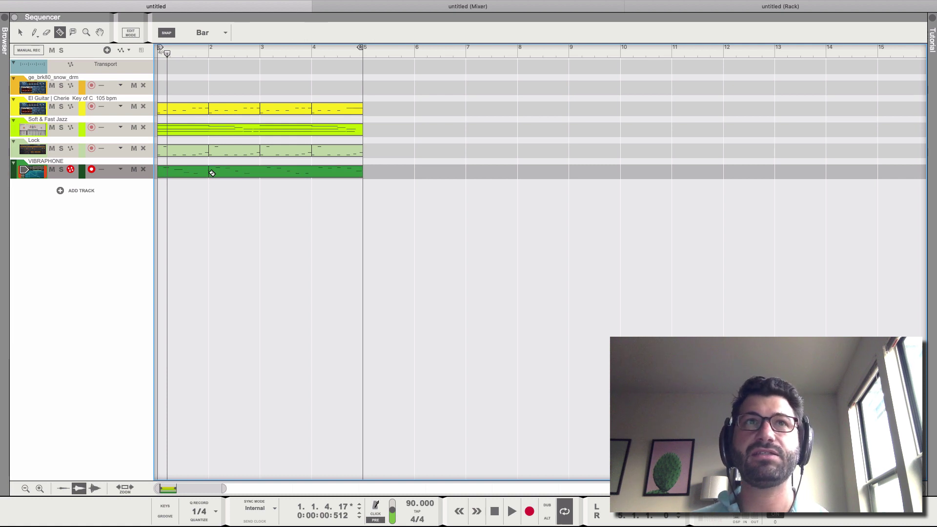
{"action": "key", "text": "q"}
{"action": "left_click", "coordinate": [188, 173]}
{"action": "key", "text": "Delete"}
Undo the deletion to restore the first-bar piece and play the song from bar 1
{"action": "left_click", "coordinate": [221, 174]}
{"action": "key", "text": "ctrl+z"}
{"action": "left_click", "coordinate": [168, 171]}
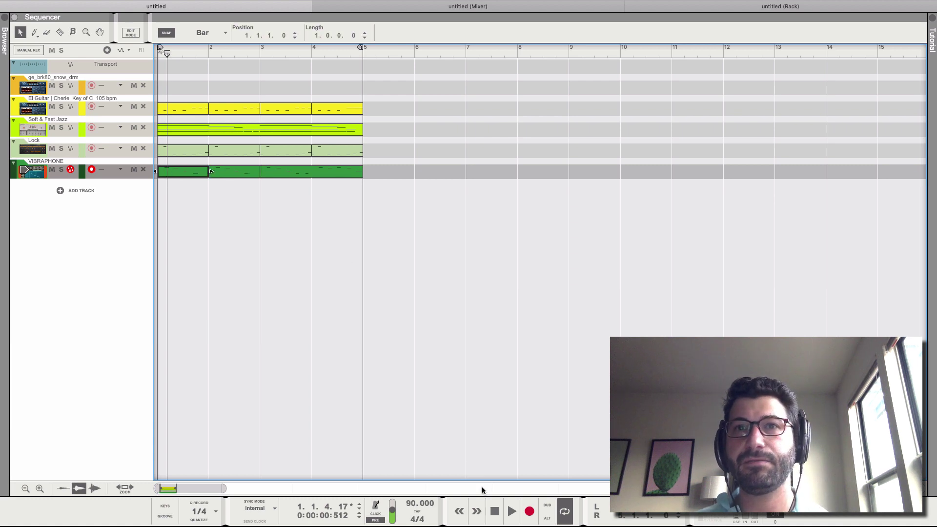
{"action": "left_click", "coordinate": [495, 512]}
{"action": "left_click", "coordinate": [512, 511]}
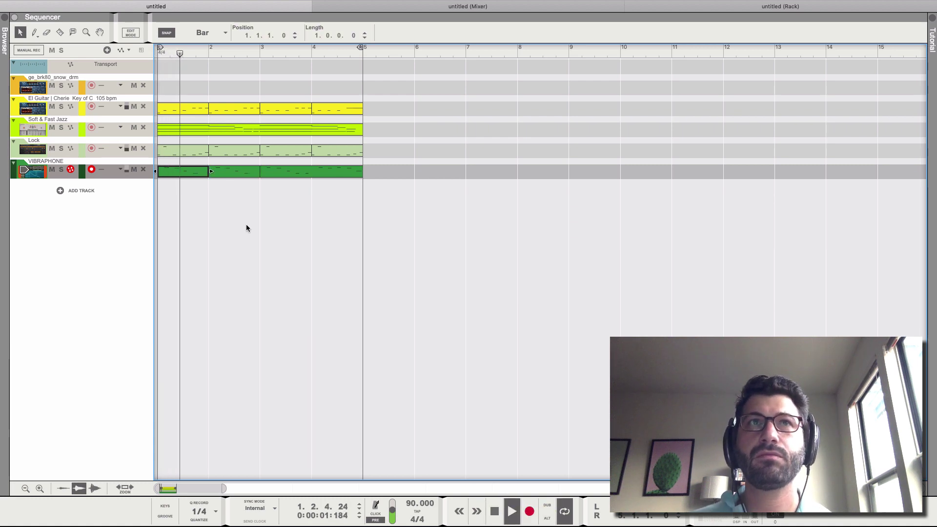
In the note editor, quantize bar 1's first C5 note to a 1/16 grid
{"action": "key", "text": "space"}
{"action": "key", "text": "super+e"}
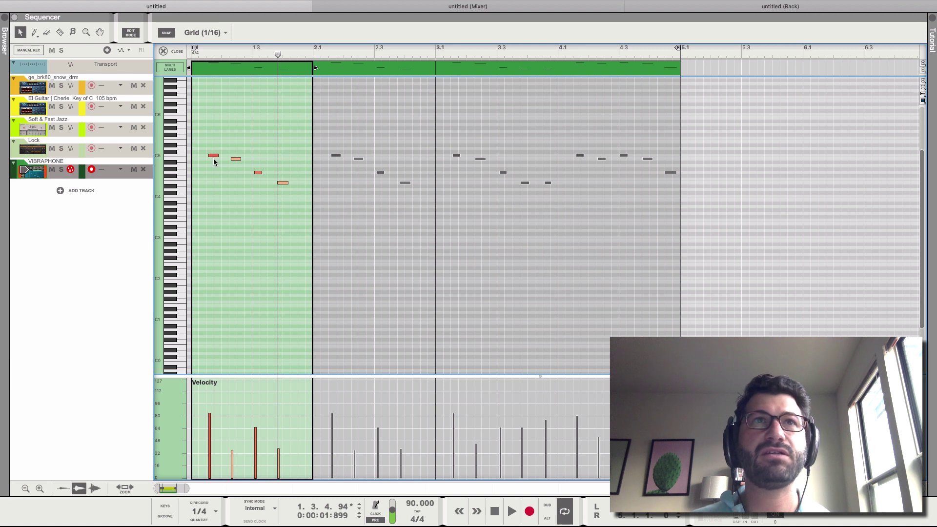
{"action": "left_click", "coordinate": [215, 156]}
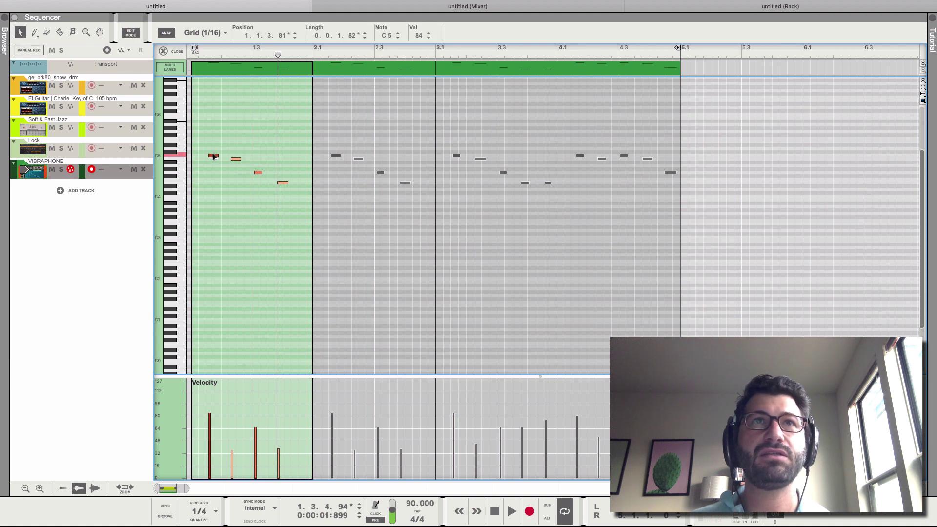
{"action": "left_click", "coordinate": [198, 520]}
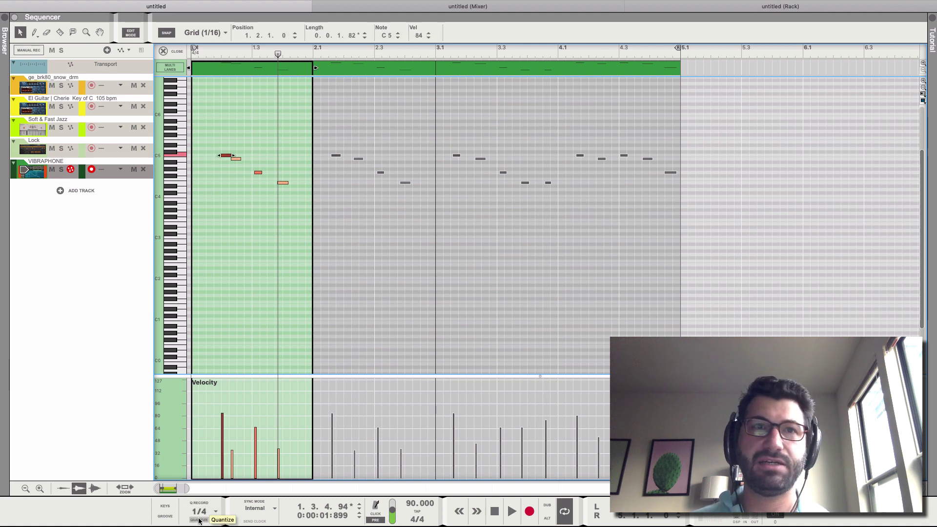
{"action": "key", "text": "super+z"}
{"action": "left_click", "coordinate": [200, 511]}
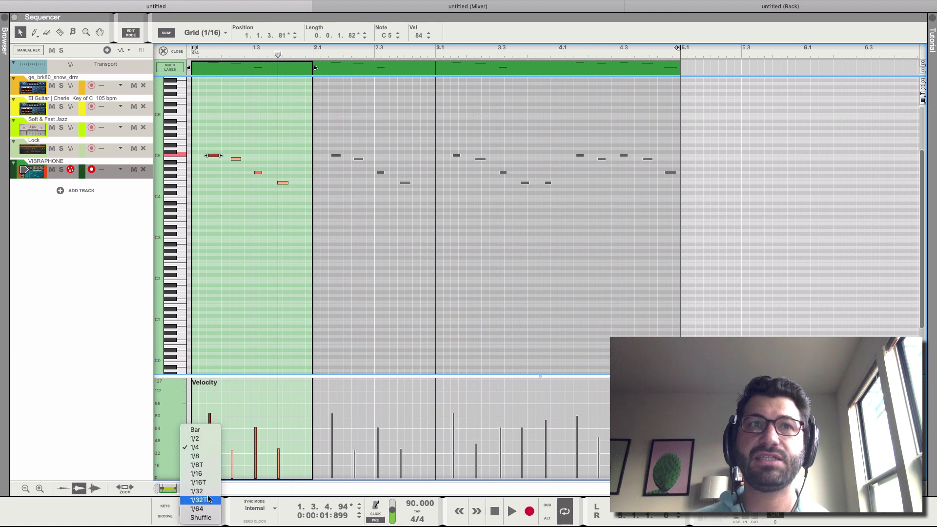
{"action": "left_click", "coordinate": [196, 473]}
{"action": "left_click", "coordinate": [202, 520]}
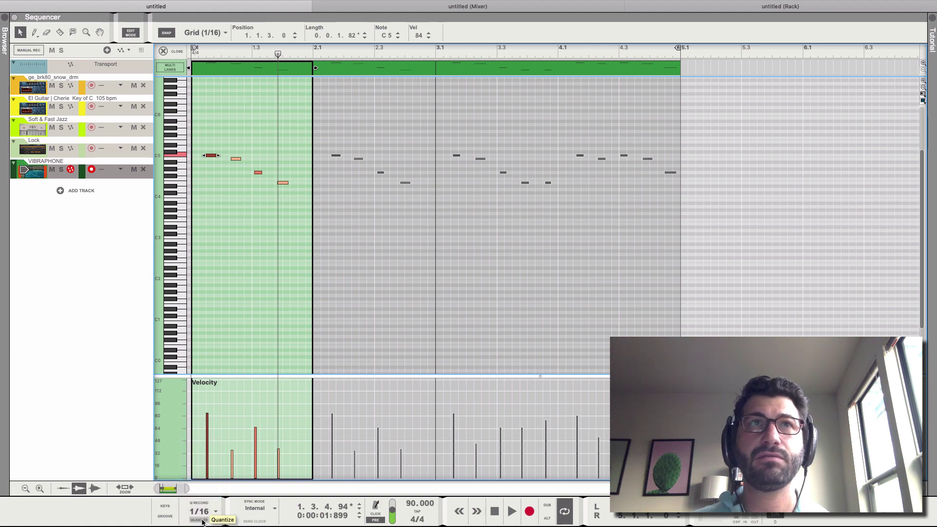
Quantize bar 2's first note and play the melody from bar 1 to check
{"action": "left_click", "coordinate": [335, 155]}
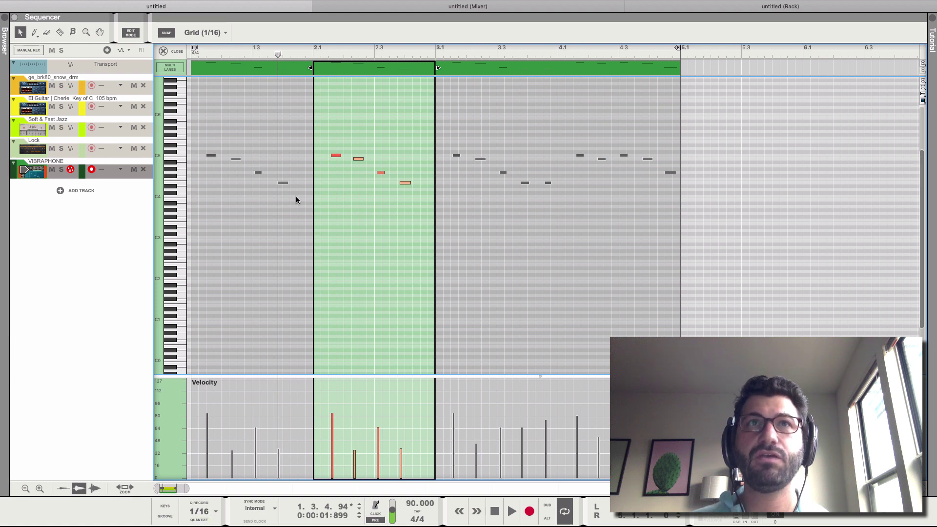
{"action": "left_click", "coordinate": [336, 155]}
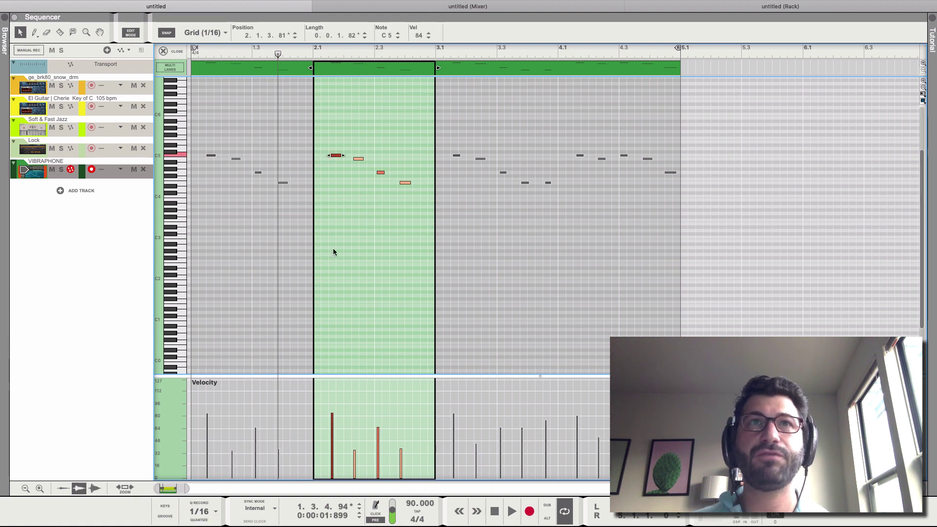
{"action": "left_click", "coordinate": [200, 518]}
{"action": "left_click_drag", "start_coordinate": [222, 51], "coordinate": [151, 63]}
{"action": "key", "text": "space"}
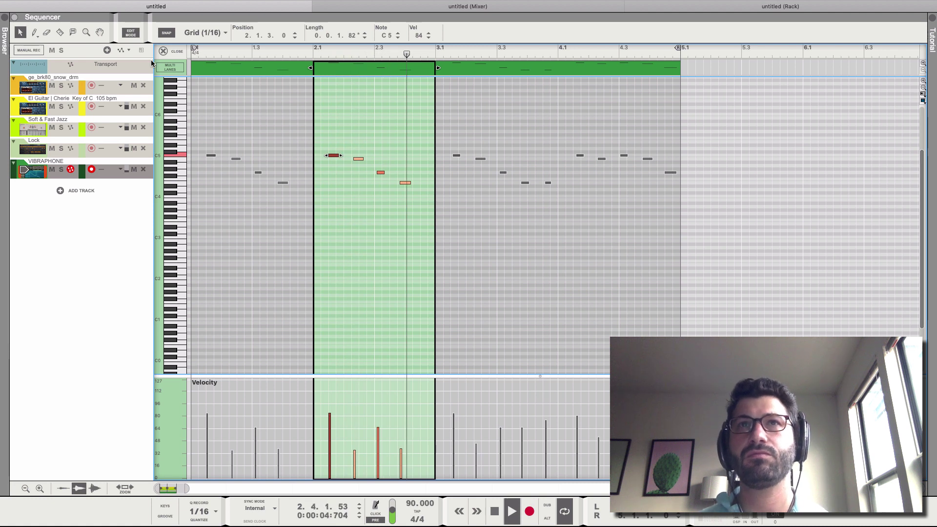
{"action": "key", "text": "space"}
Quantize bar 2's G4 note, raise it to D5, and play from bar 2
{"action": "left_click", "coordinate": [390, 163]}
{"action": "left_click", "coordinate": [380, 172]}
{"action": "left_click", "coordinate": [201, 522]}
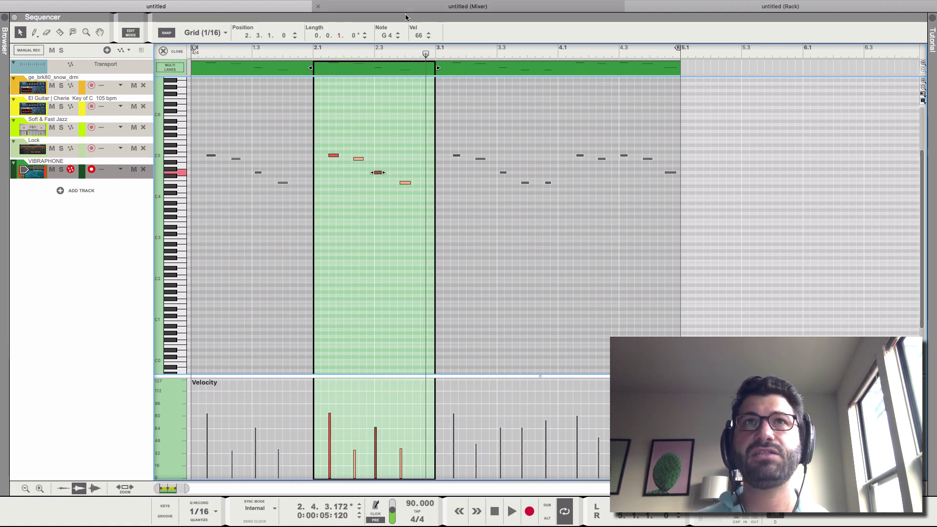
{"action": "left_click_drag", "start_coordinate": [398, 33], "coordinate": [398, 33]}
{"action": "left_click", "coordinate": [317, 53]}
{"action": "key", "text": "space"}
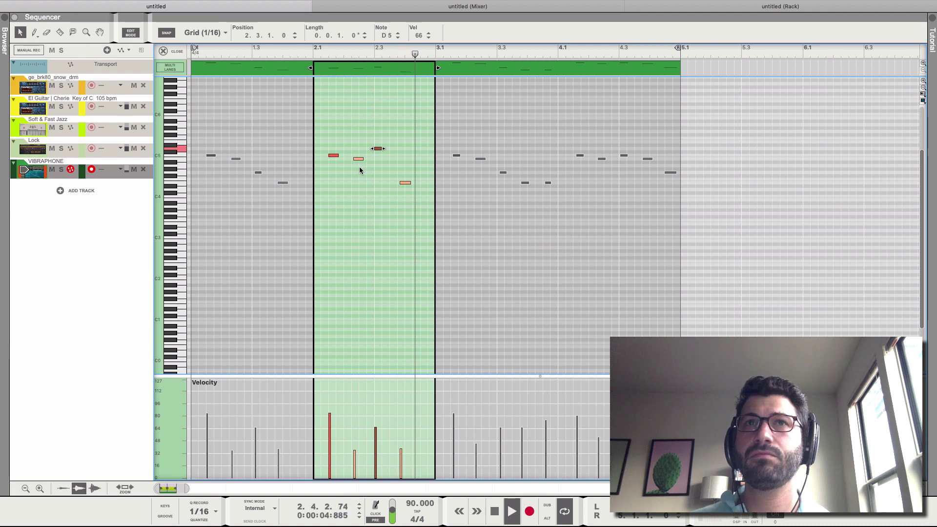
{"action": "key", "text": "space"}
Quantize bar 2's E4 note and play back to hear the change
{"action": "left_click", "coordinate": [405, 182]}
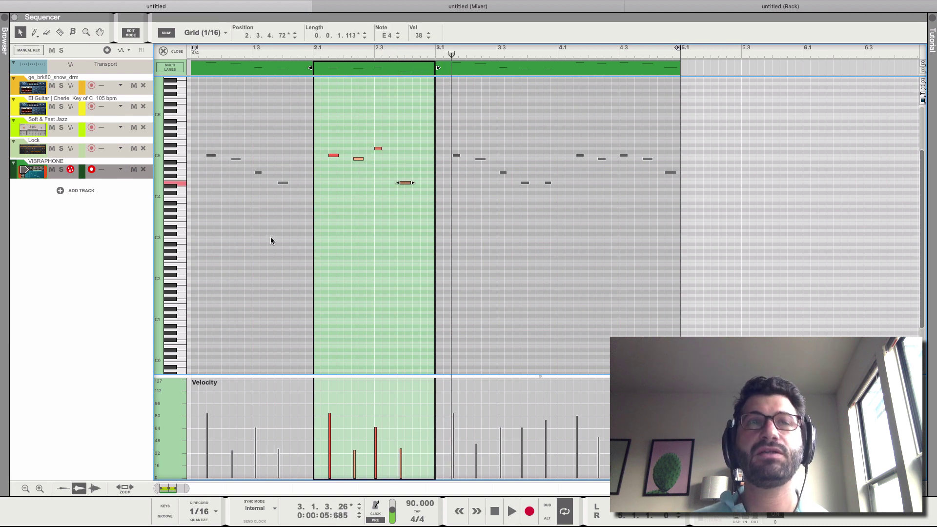
{"action": "left_click", "coordinate": [199, 519]}
{"action": "key", "text": "space"}
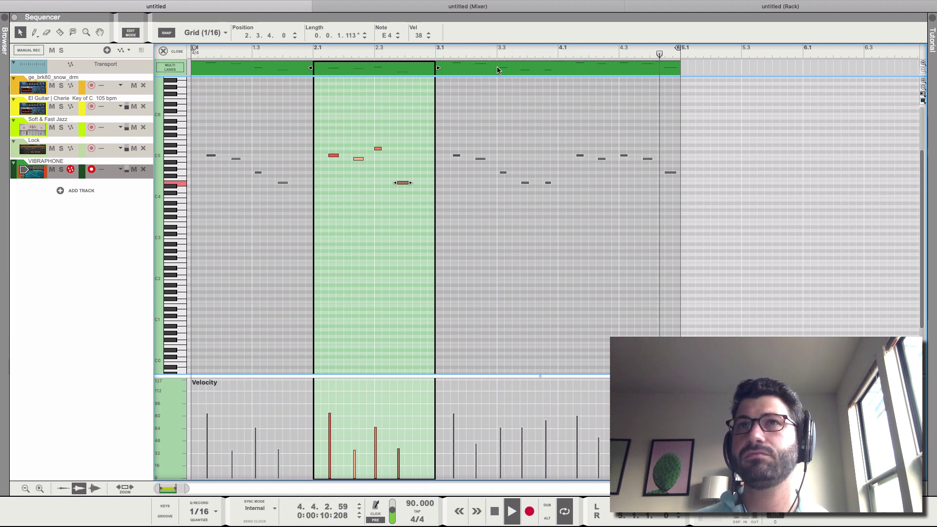
{"action": "key", "text": "space"}
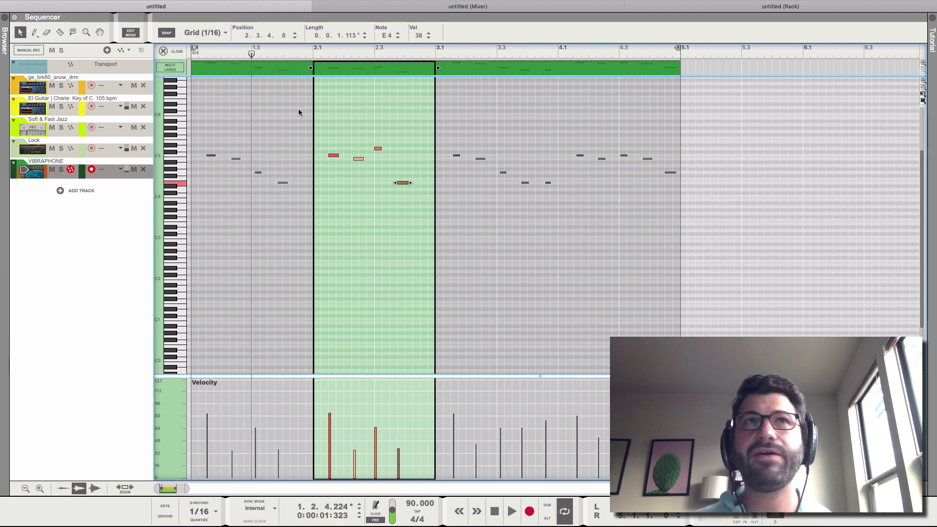
Close the vibraphone note editor and switch to the 'untitled (Mixer)' window
{"action": "left_click", "coordinate": [163, 51]}
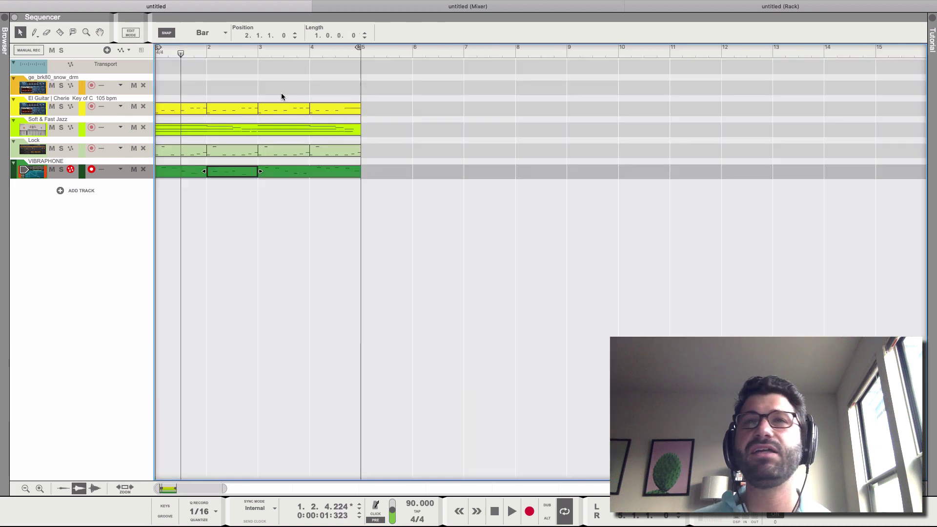
{"action": "left_click", "coordinate": [565, 9]}
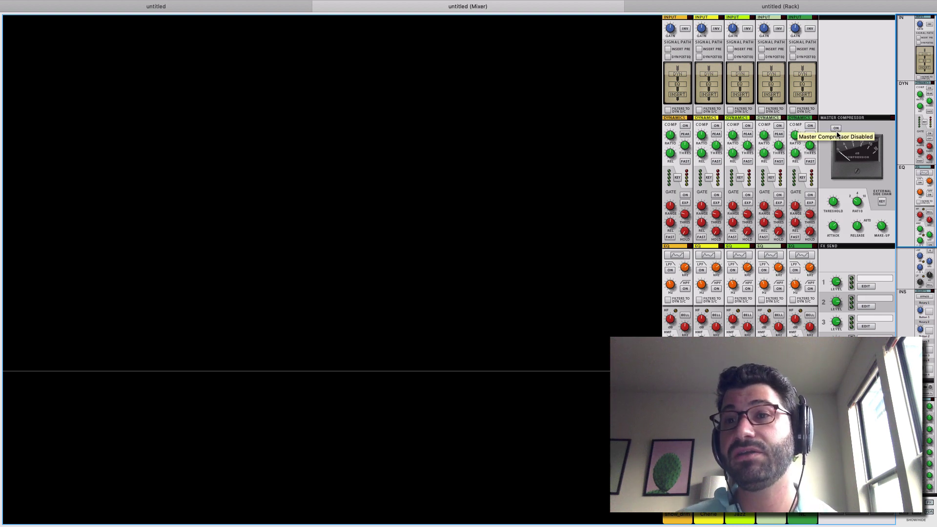
Turn on the master compressor with a -10.87 dB threshold and enable channel 4's compressor
{"action": "left_click", "coordinate": [836, 127]}
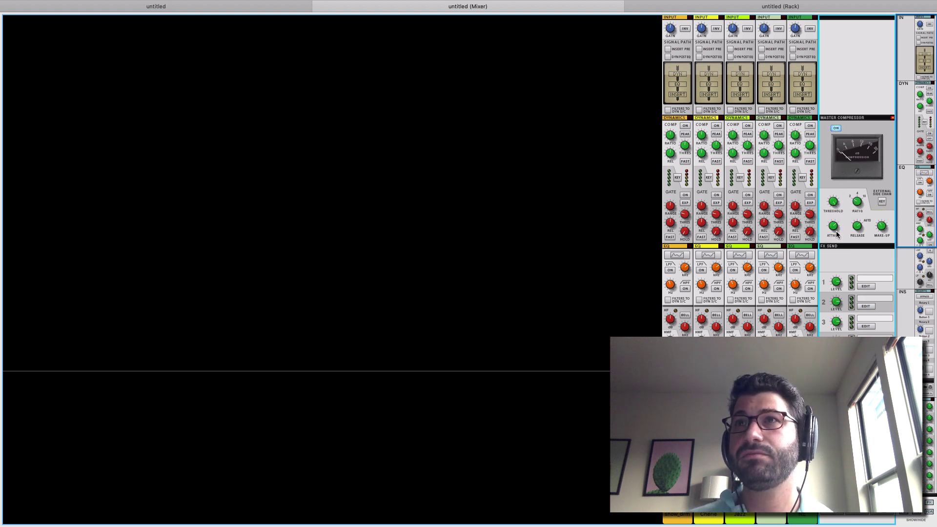
{"action": "left_click_drag", "start_coordinate": [834, 201], "coordinate": [833, 218]}
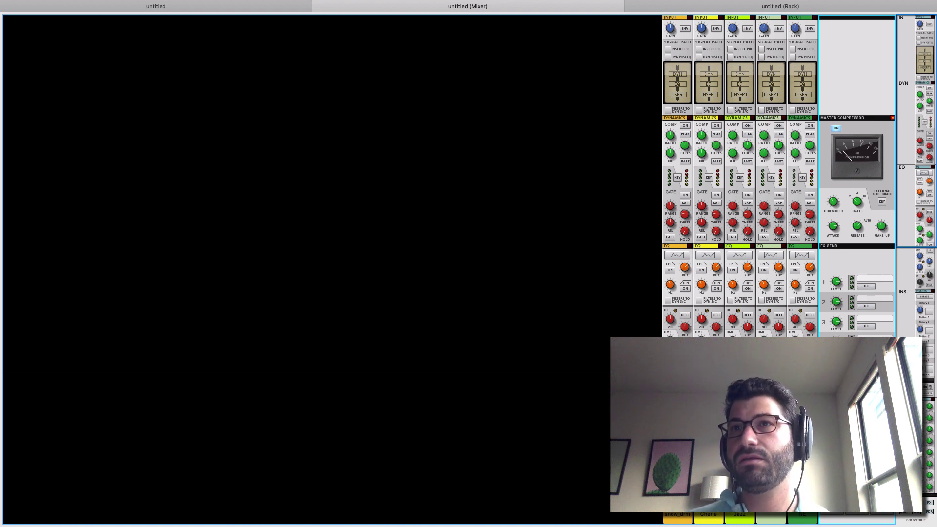
{"action": "left_click", "coordinate": [708, 439]}
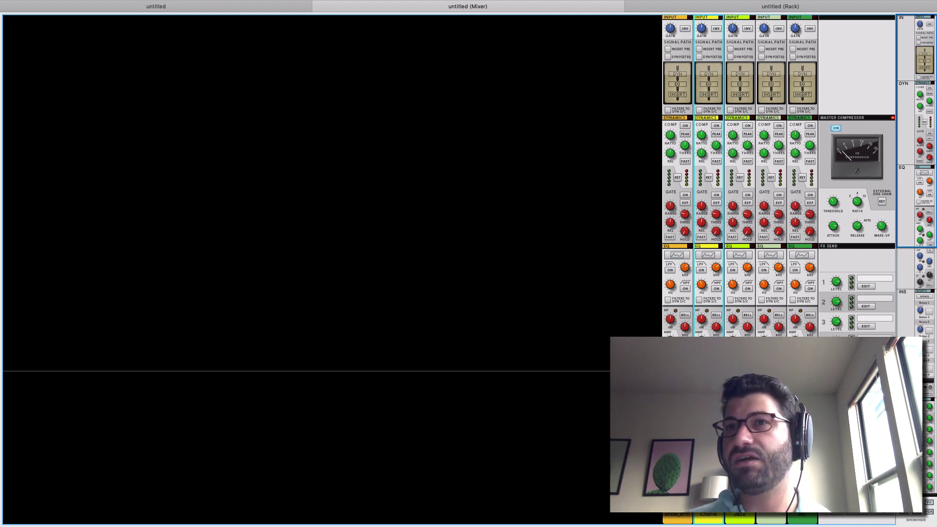
{"action": "left_click", "coordinate": [740, 439]}
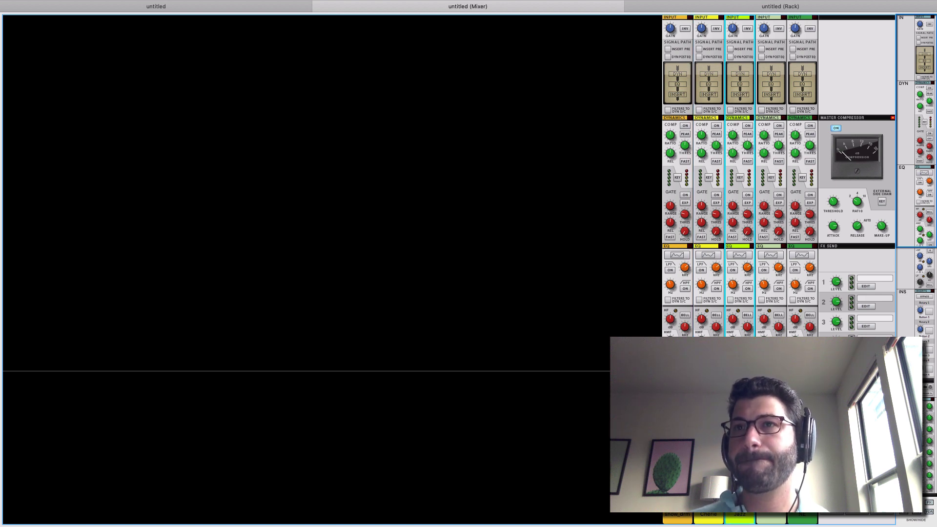
{"action": "left_click", "coordinate": [771, 440]}
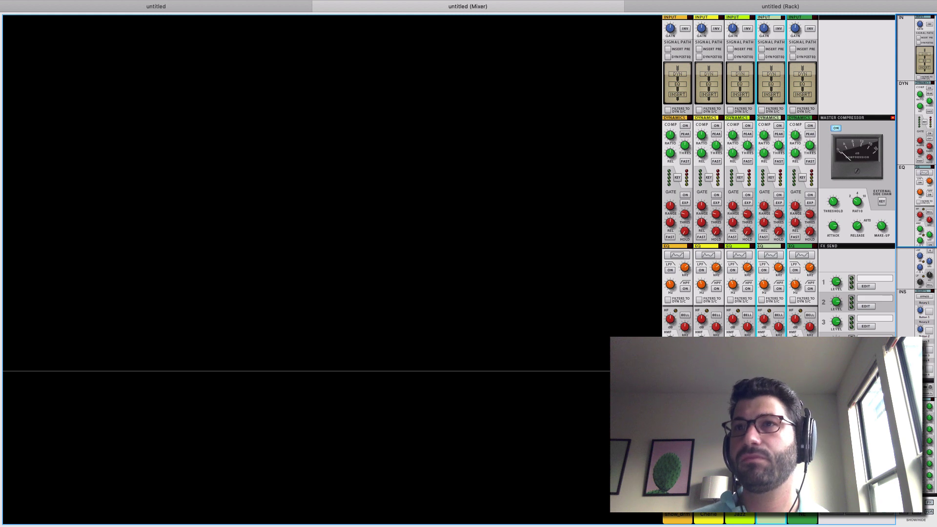
{"action": "left_click", "coordinate": [802, 515]}
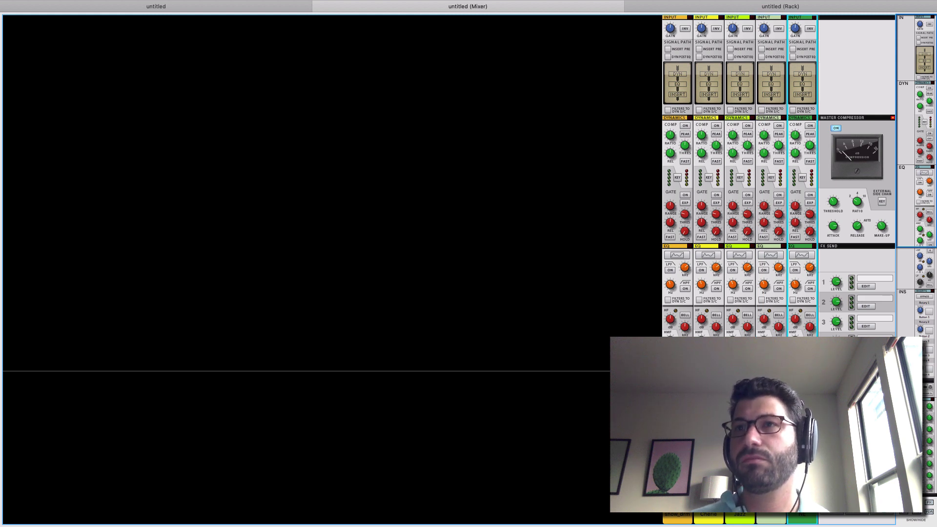
{"action": "left_click", "coordinate": [708, 514]}
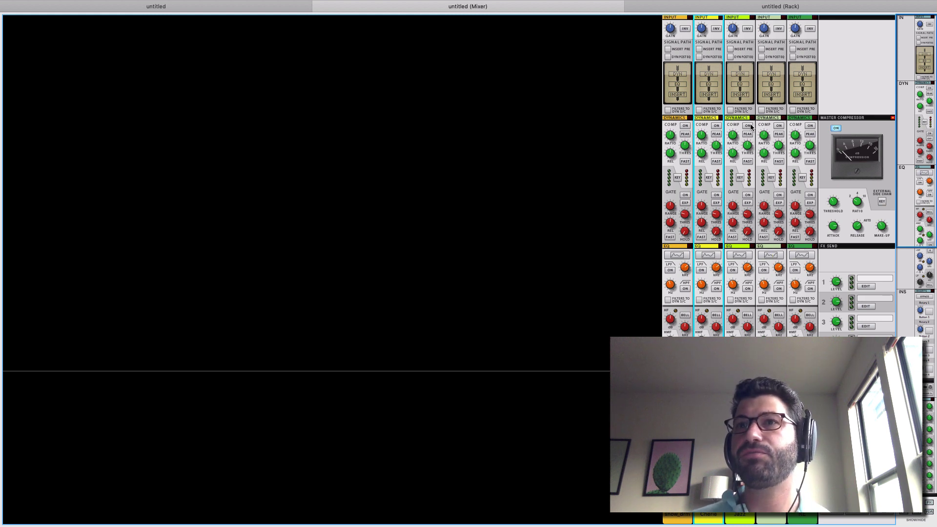
{"action": "left_click", "coordinate": [778, 126]}
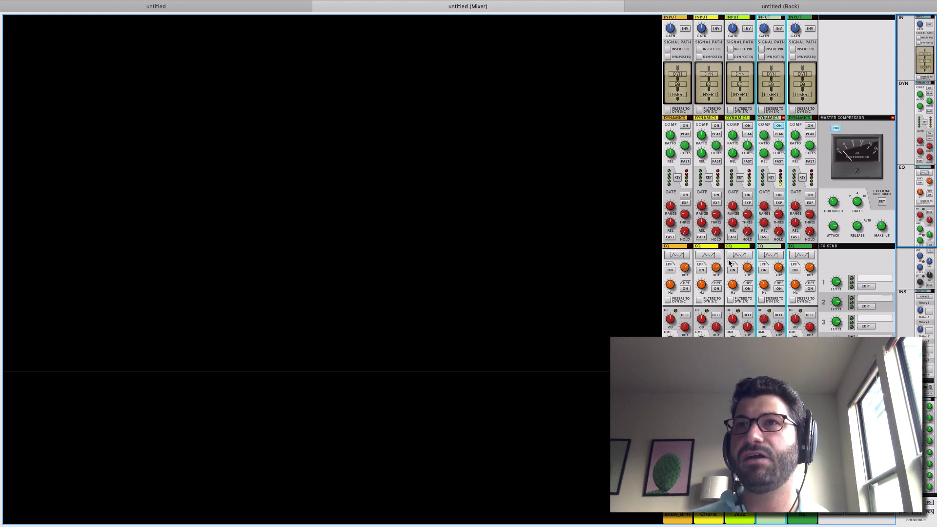
Enable the El Guitar channel's high-pass filter at 187.1 Hz in its Spectrum EQ
{"action": "left_click", "coordinate": [709, 256]}
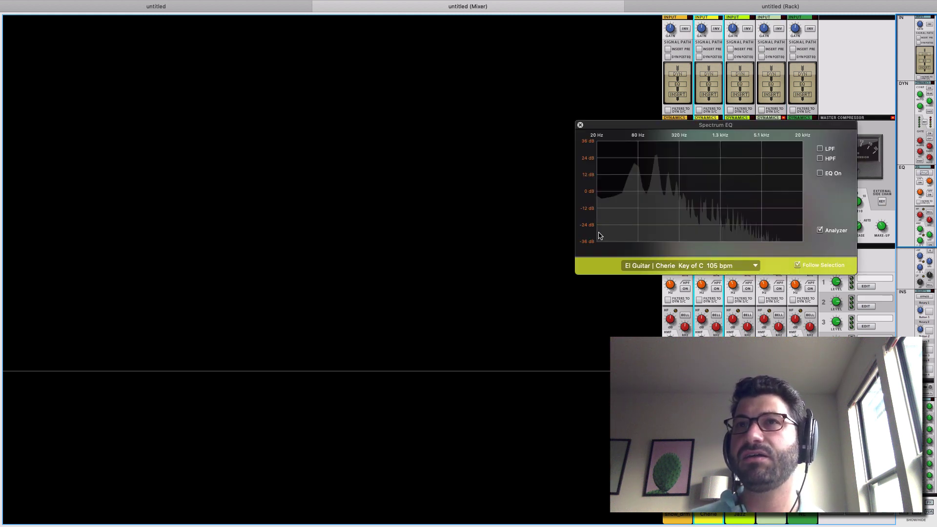
{"action": "left_click", "coordinate": [820, 158]}
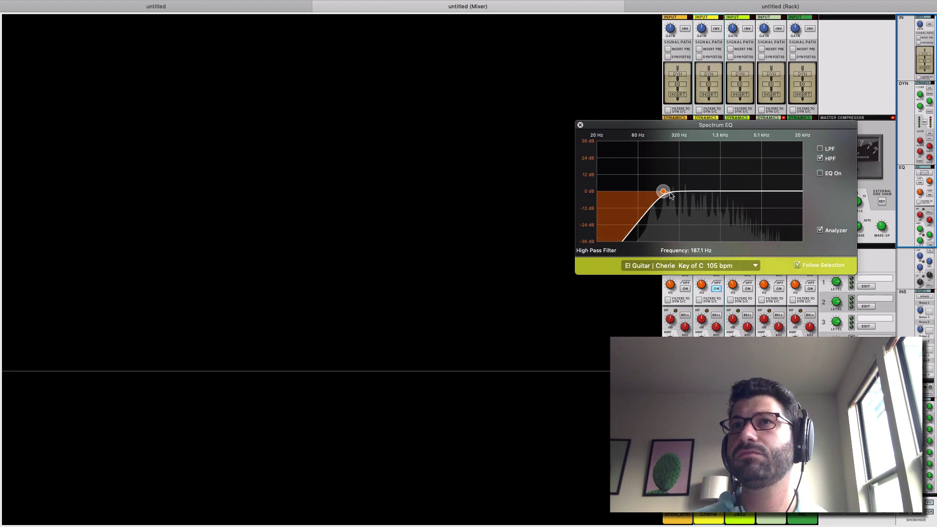
{"action": "left_click", "coordinate": [581, 126]}
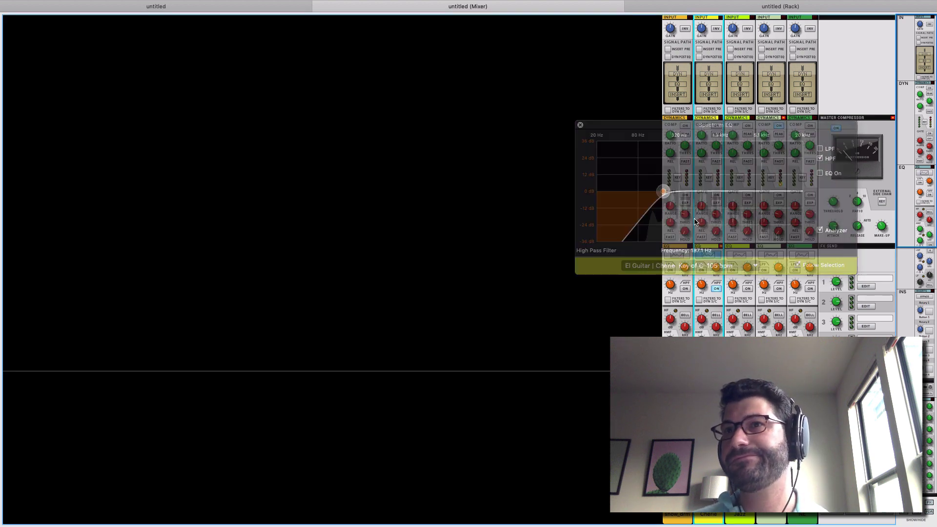